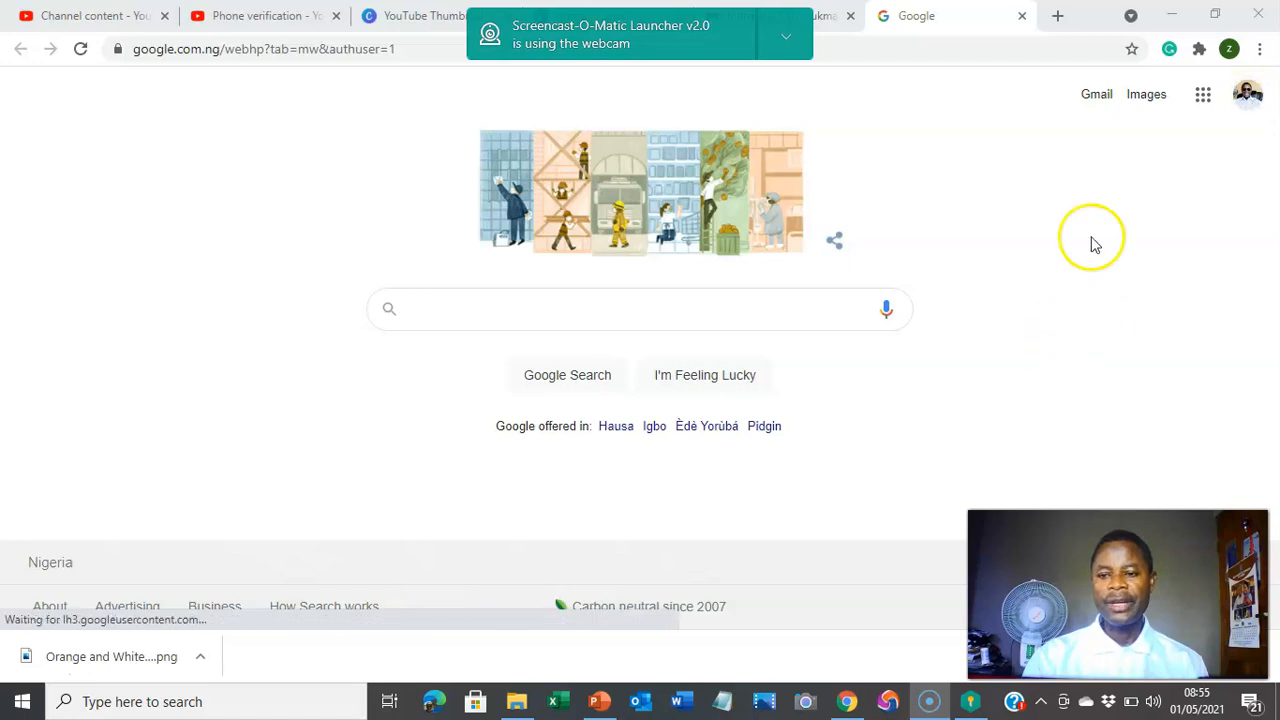
Step: Open Google Drive from the Google apps launcher on the Search page
left_click(1205, 96)
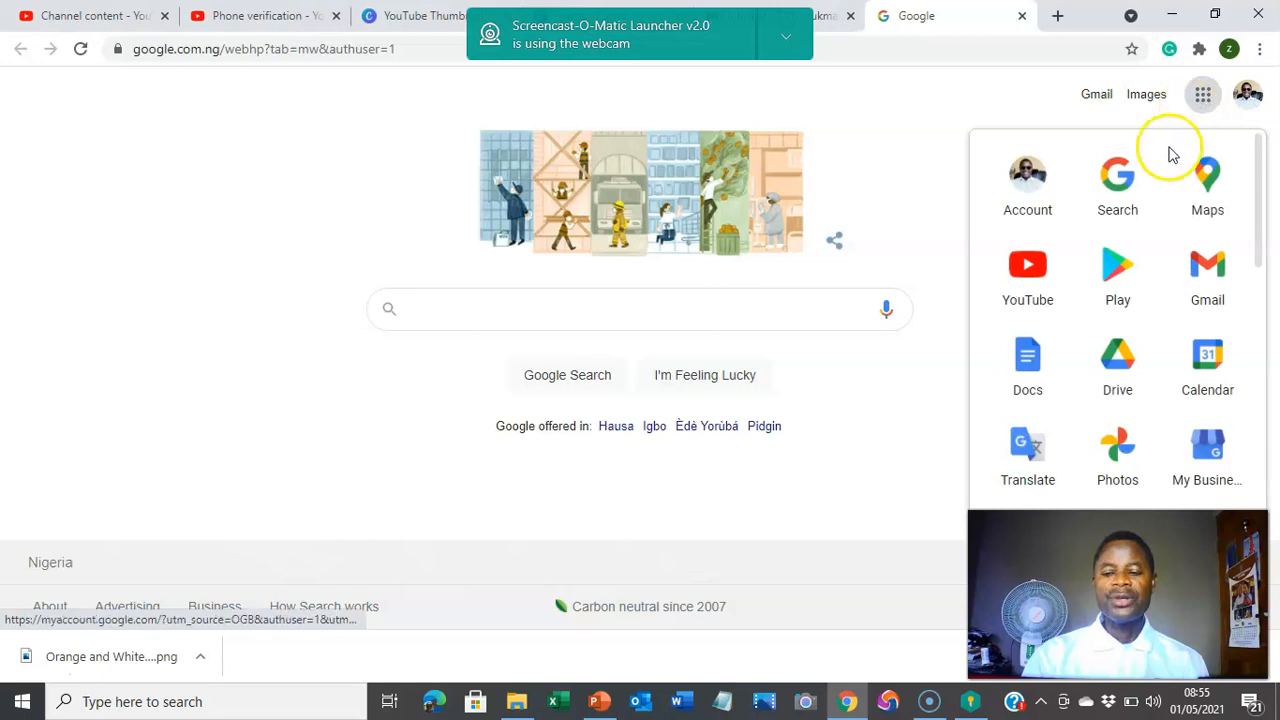
scroll(1120, 330, "down", 5)
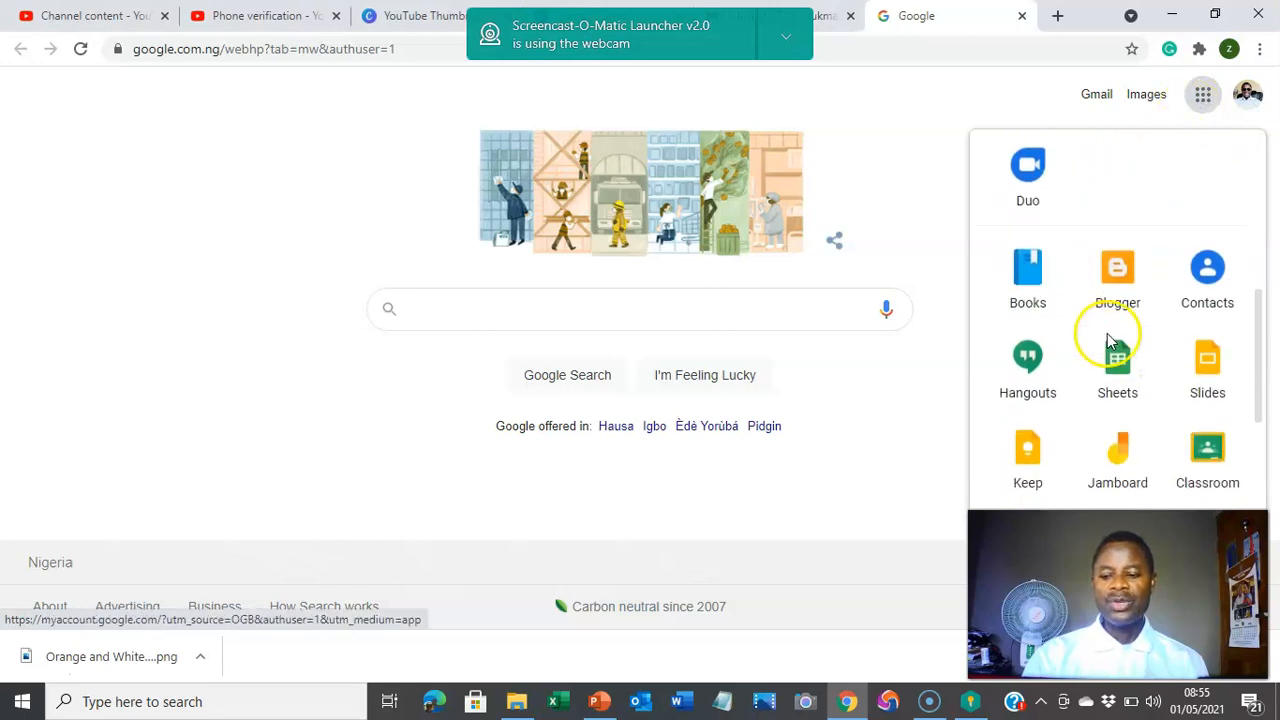
scroll(1108, 341, "down", 3)
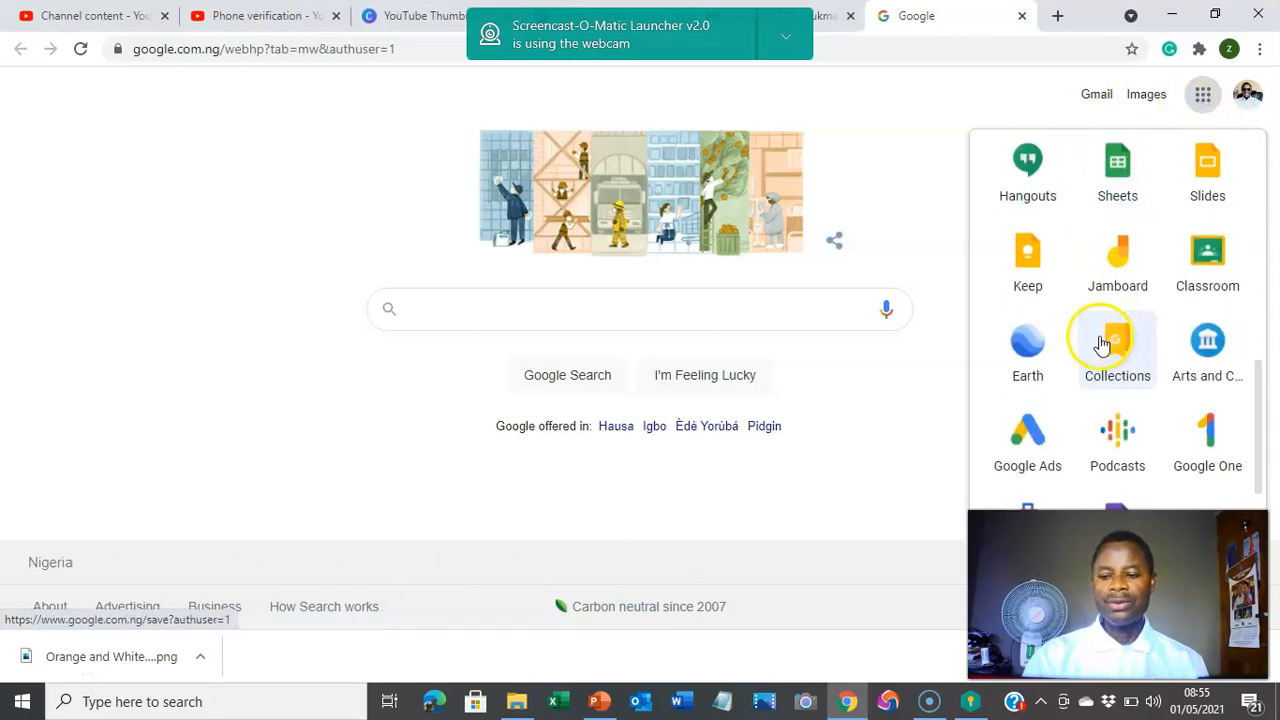
scroll(1103, 343, "down", 2)
scroll(1094, 337, "up", 2)
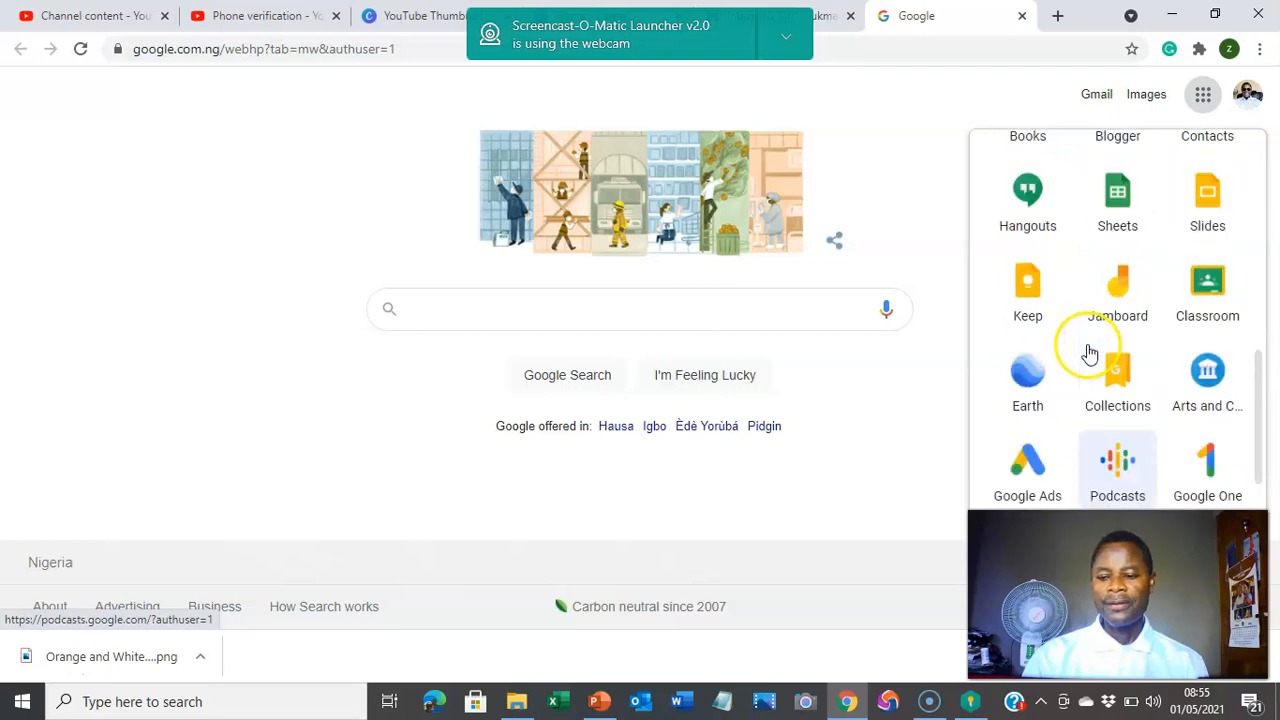
scroll(1090, 354, "up", 5)
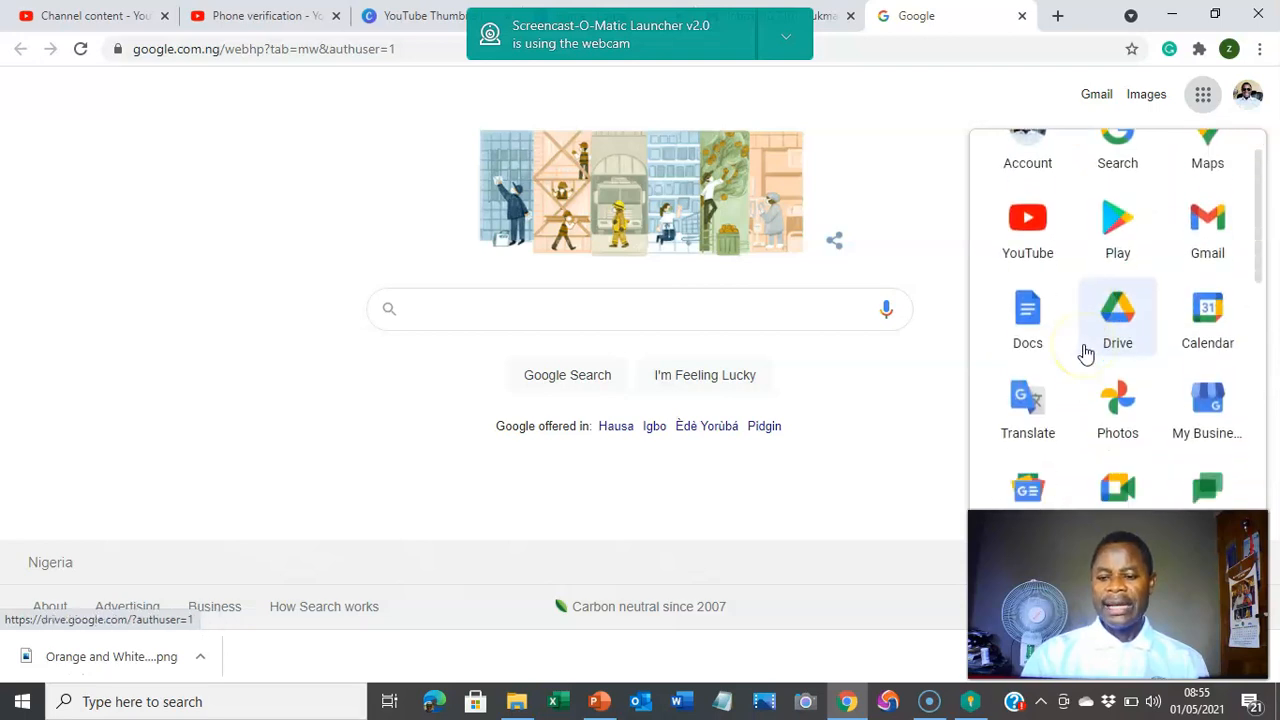
scroll(1086, 354, "down", 1)
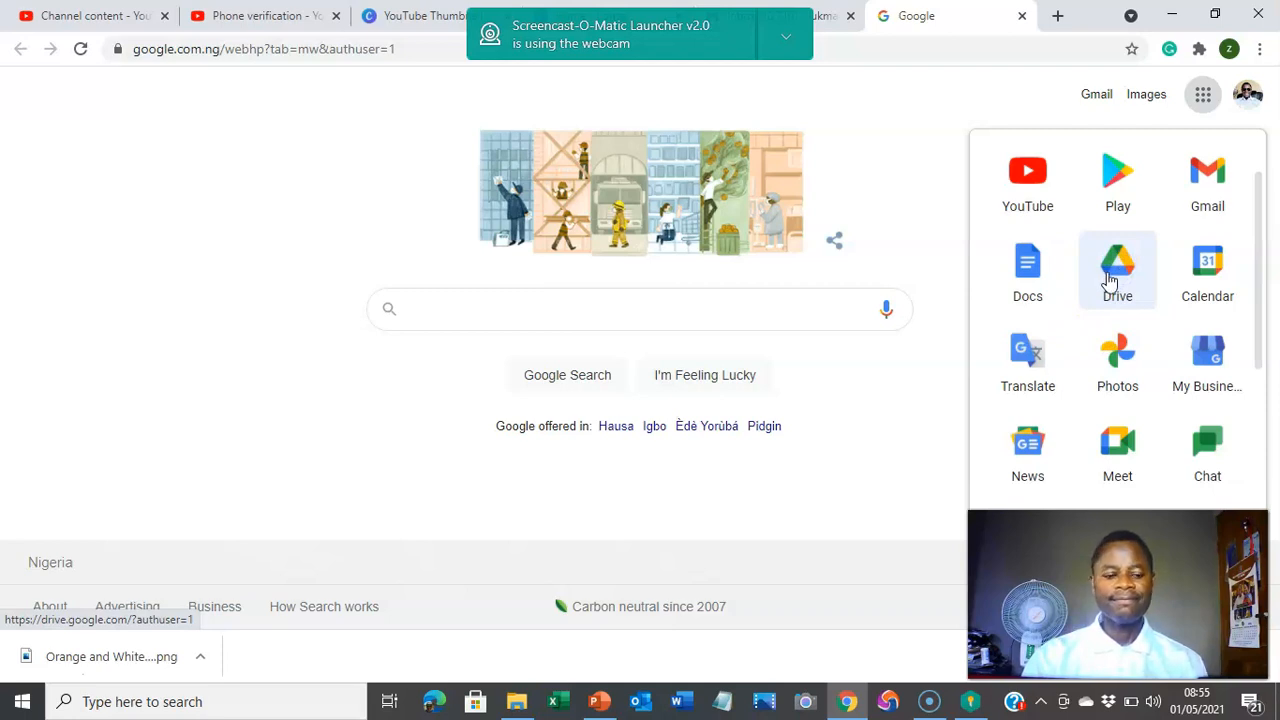
left_click(1110, 296)
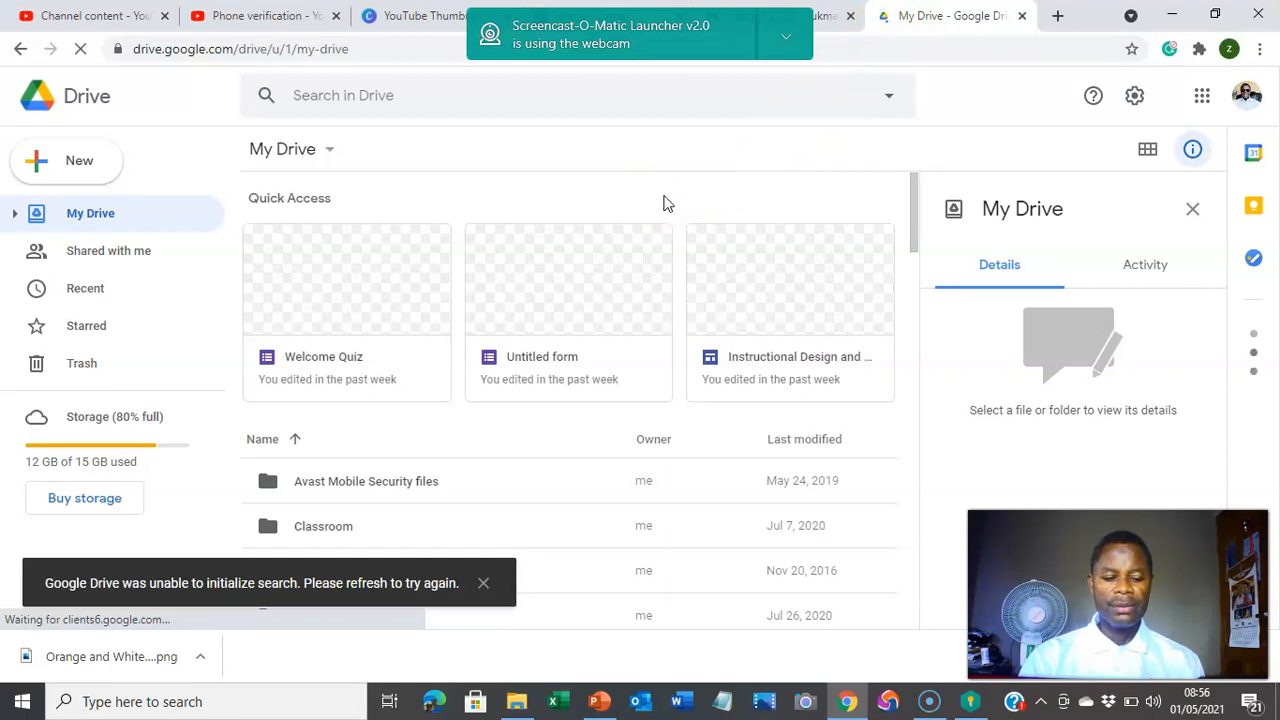
Step: Create a new Google Sites site from Drive's New > More menu
left_click(92, 170)
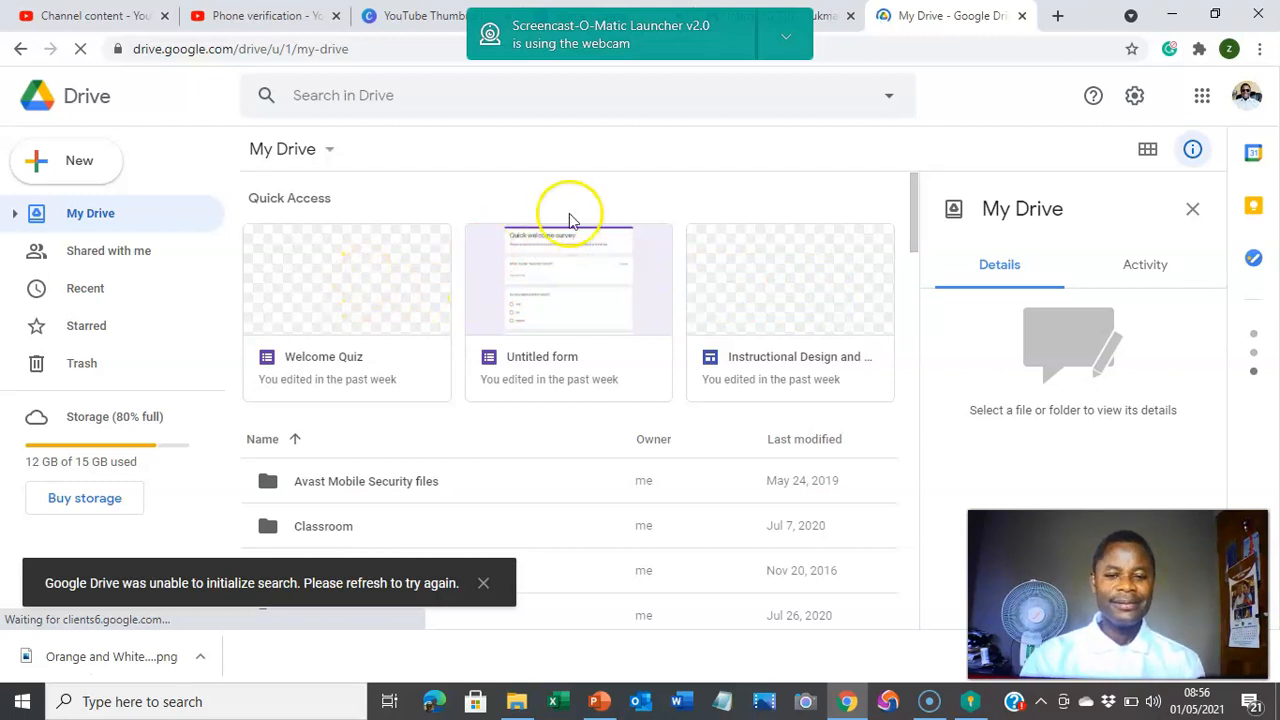
key("c")
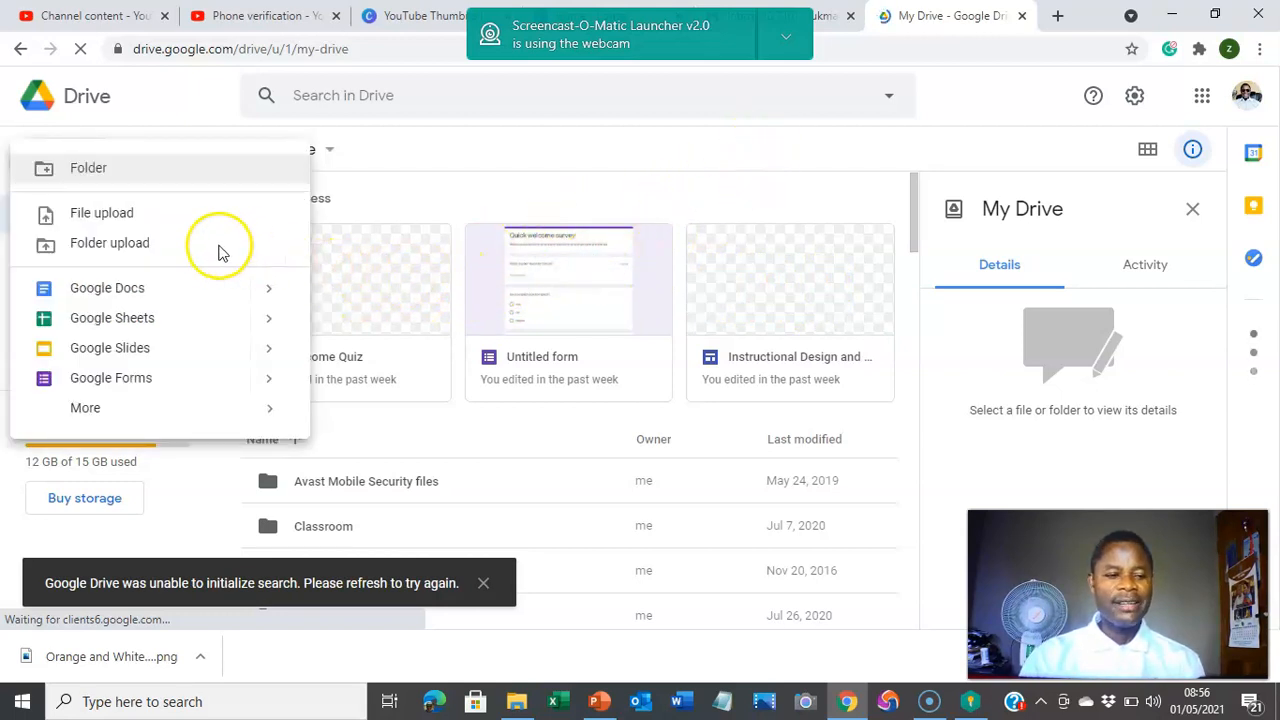
left_click(566, 146)
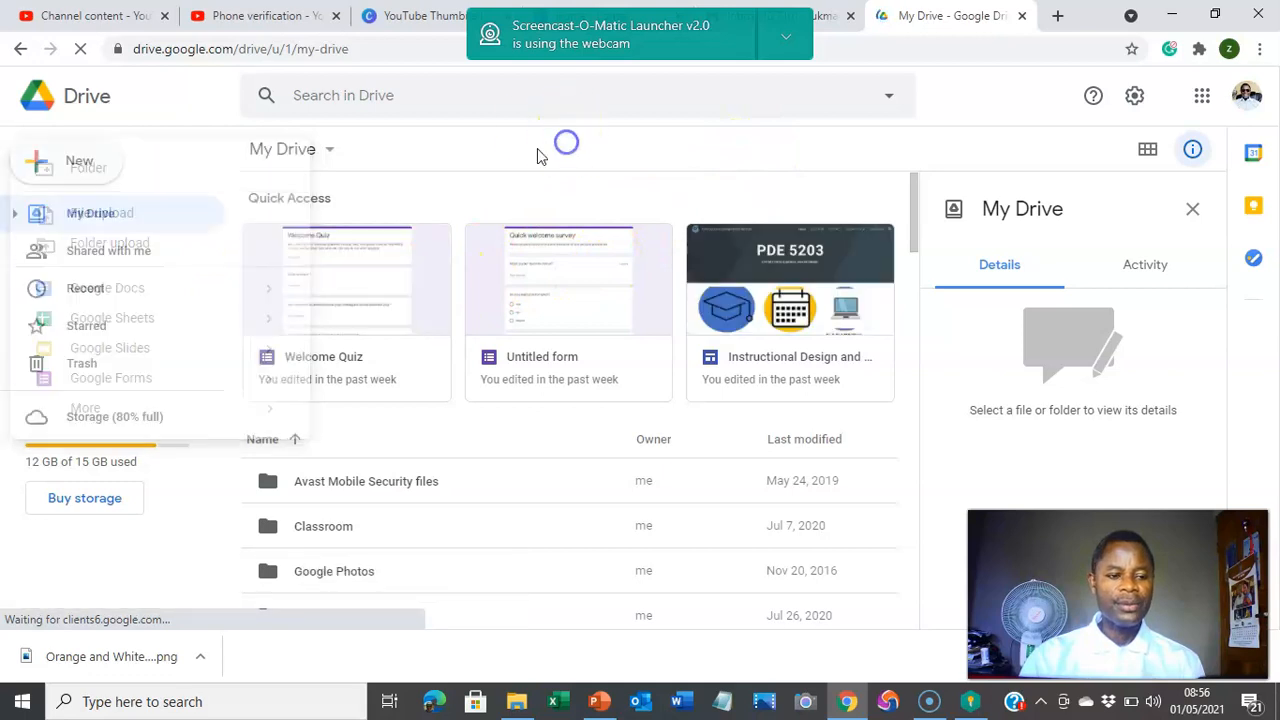
left_click(111, 162)
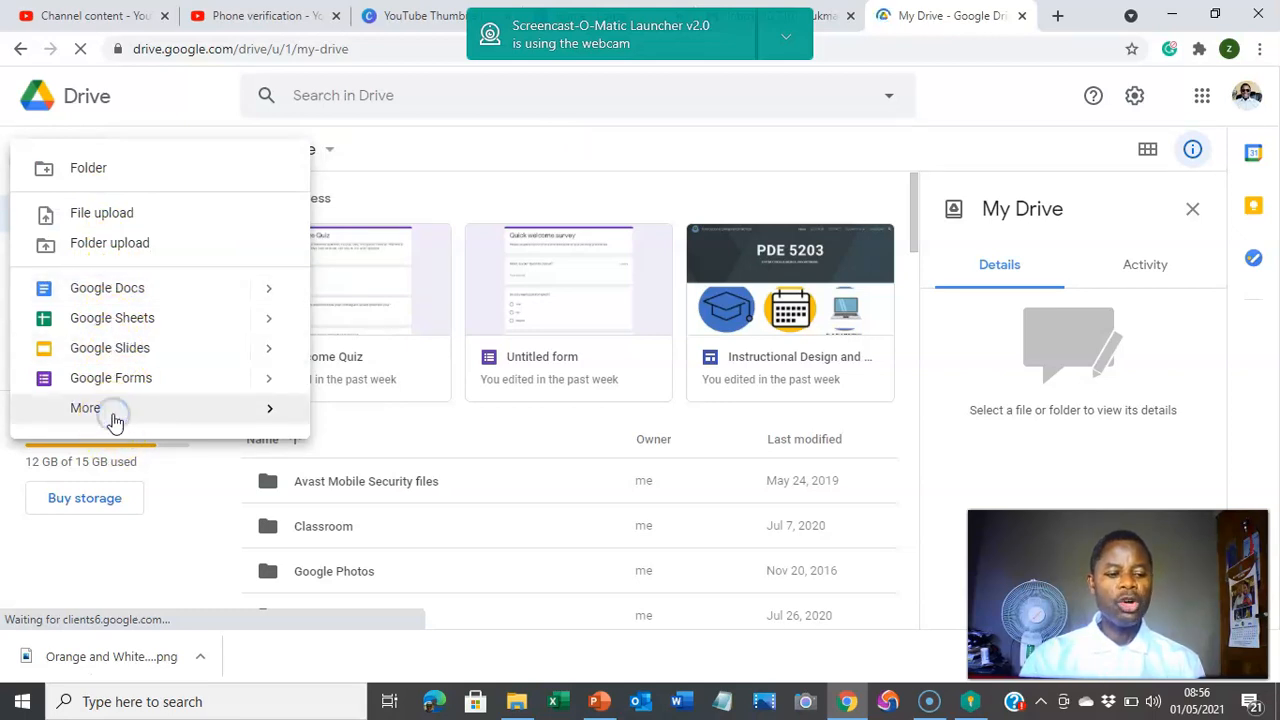
left_click(222, 415)
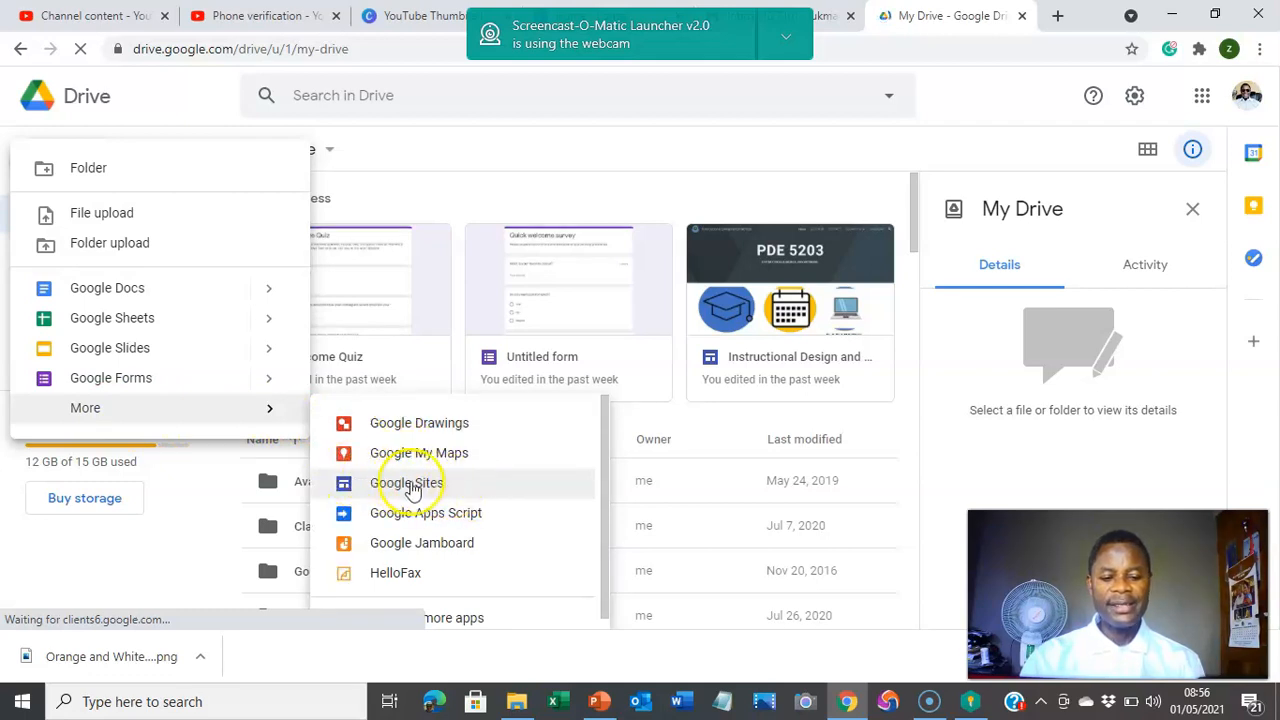
left_click(427, 486)
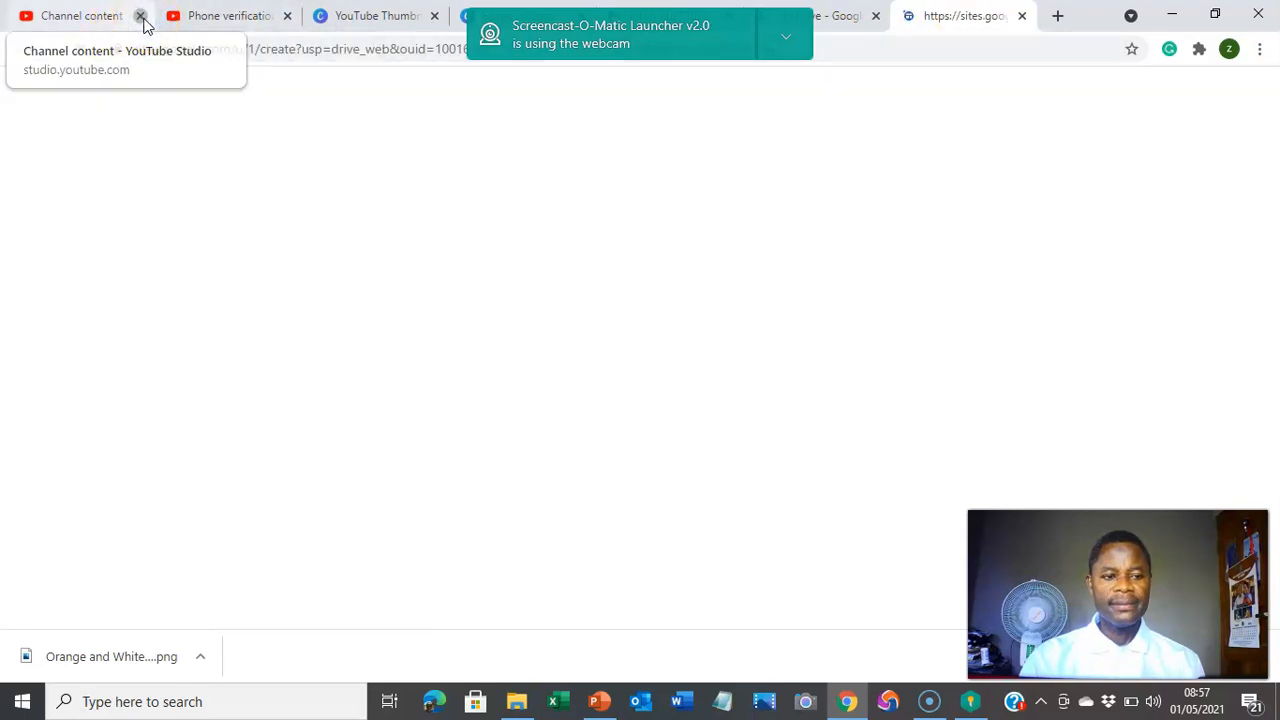
Step: Close the YouTube Studio tab and let the untitled site load in the Sites editor
left_click(141, 16)
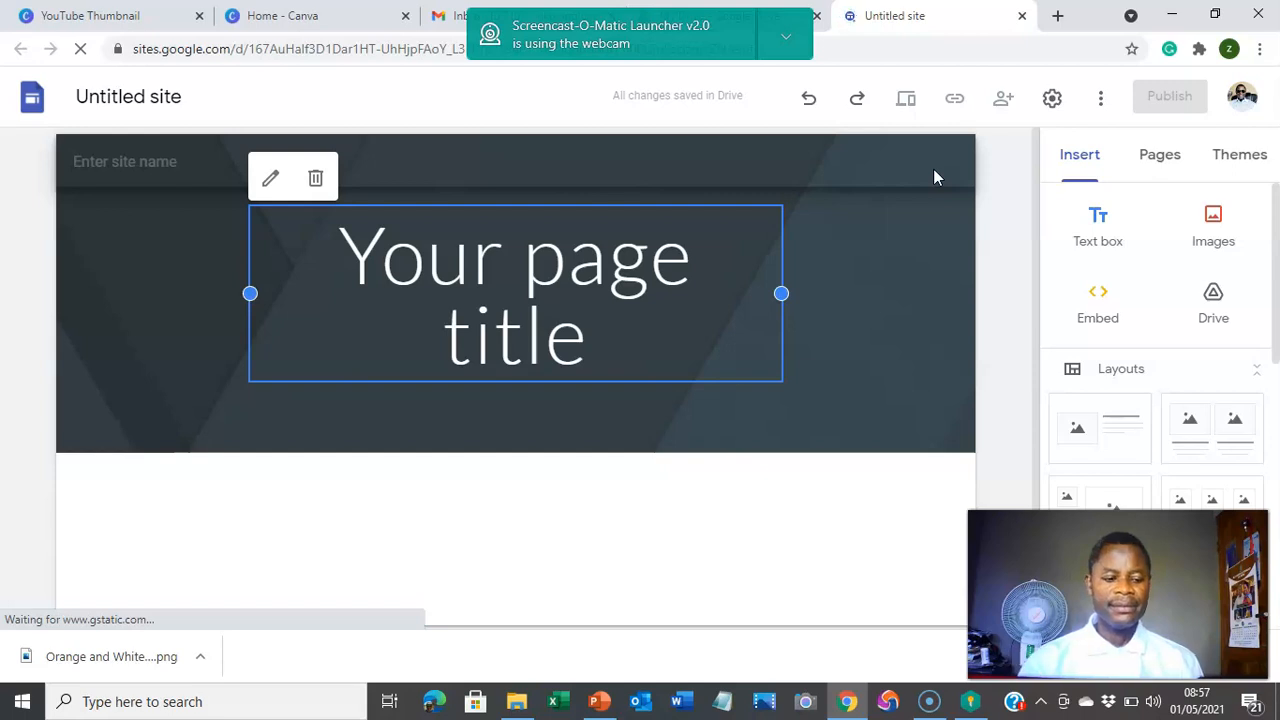
mouse_move(909, 271)
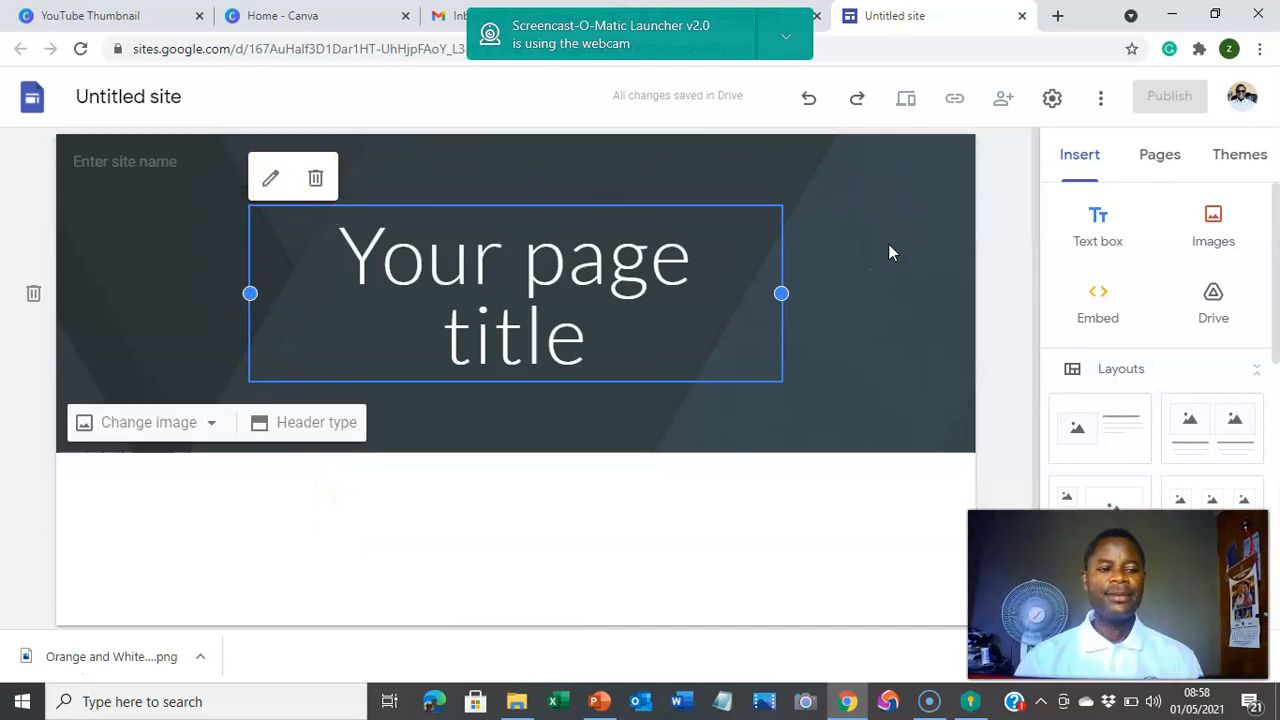
Step: Enter the owner's full name as the site document title and as the header site name
left_click(194, 98)
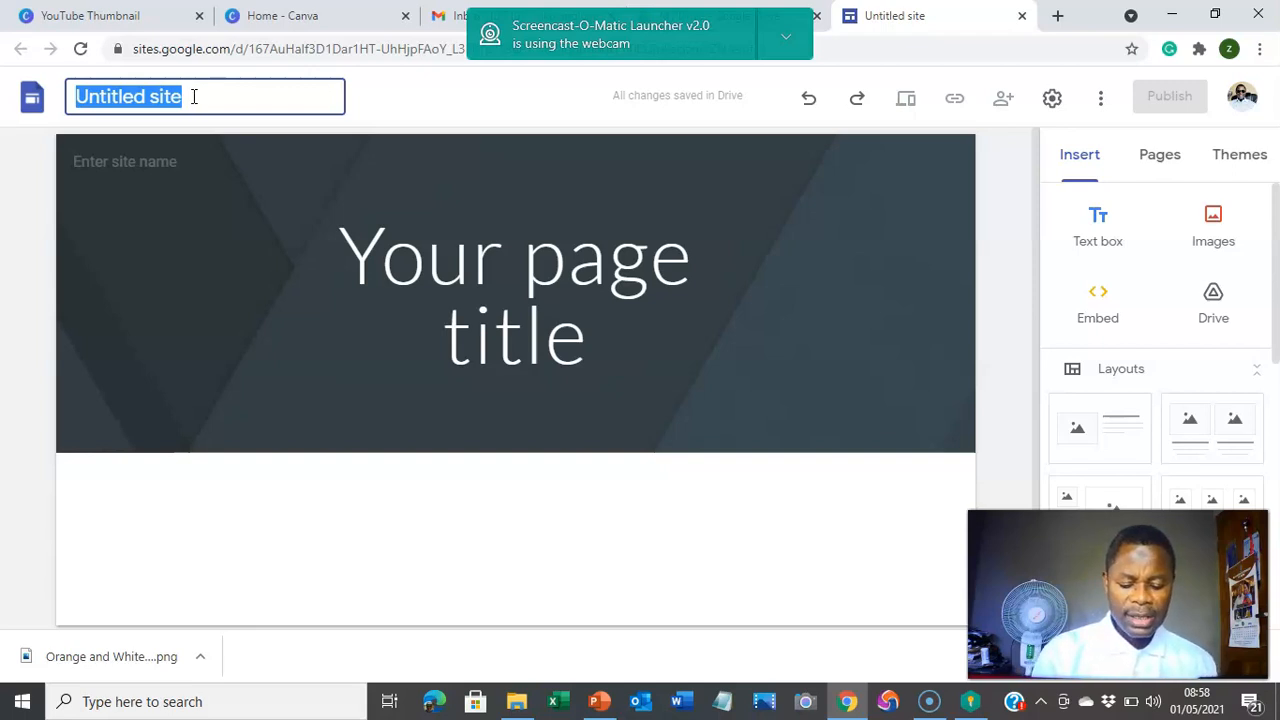
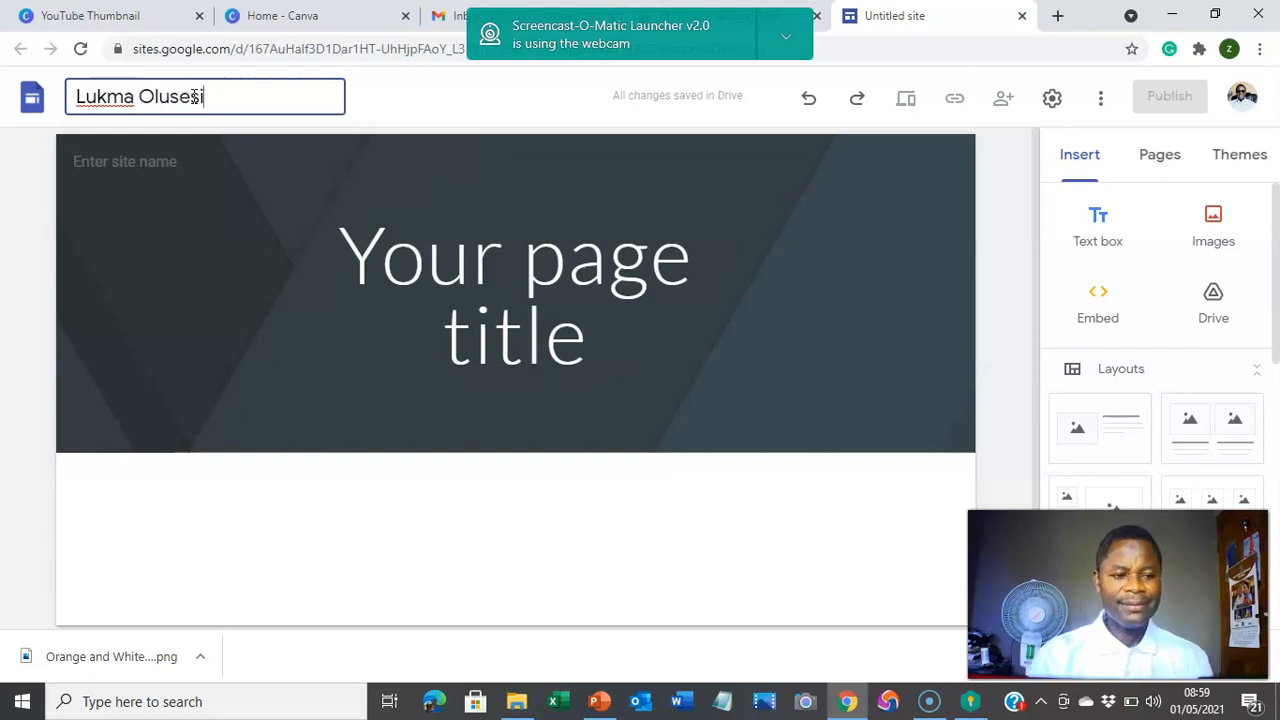
left_click(187, 159)
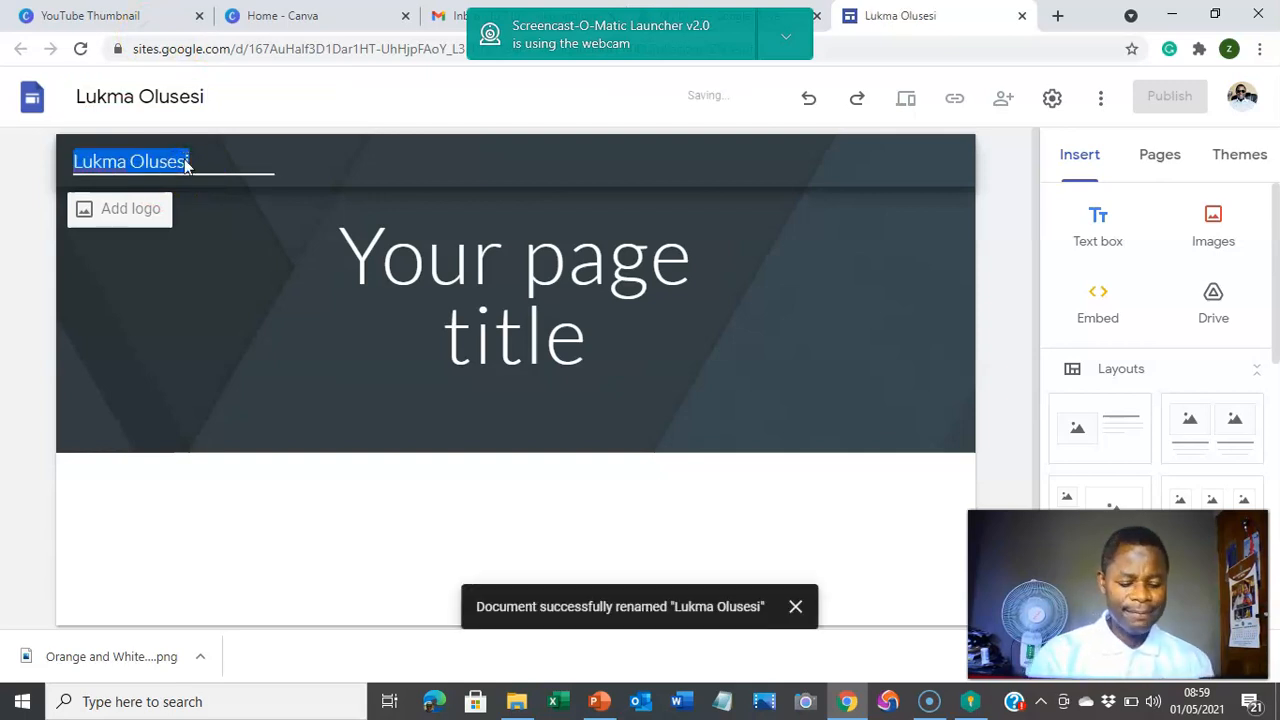
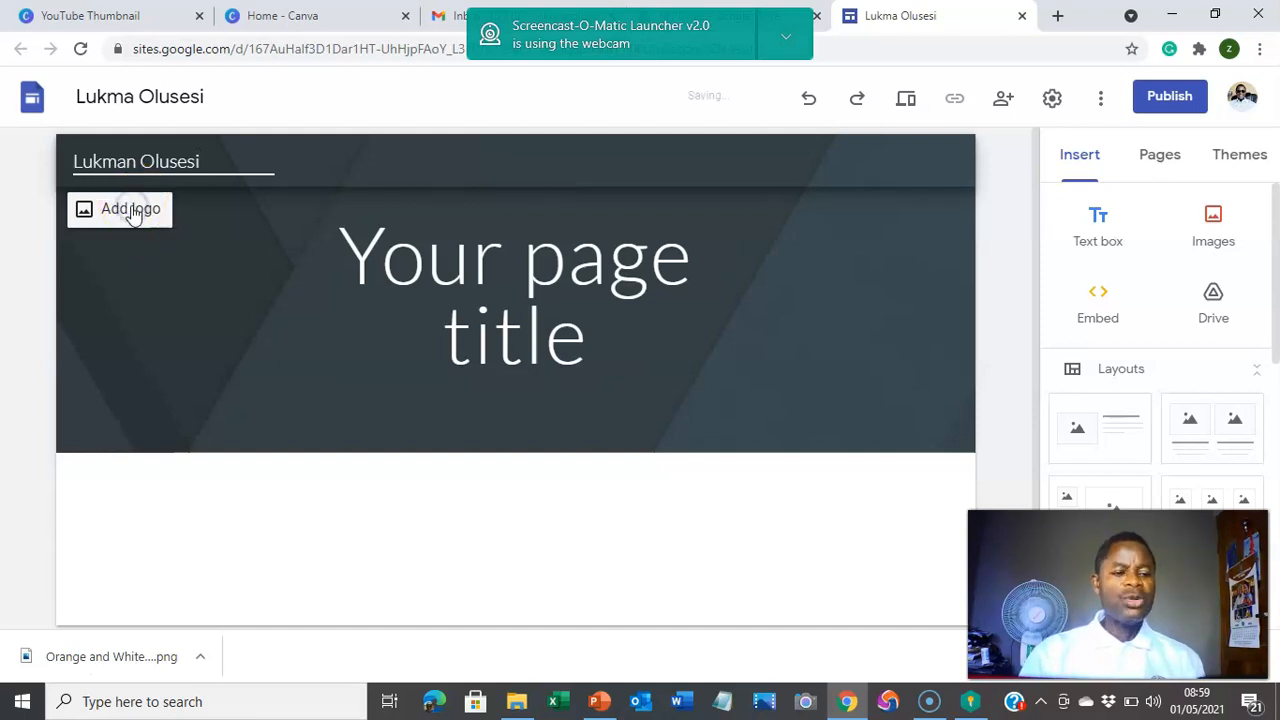
Step: Start uploading a site logo from Brand images and browse the Pictures folder
left_click(132, 210)
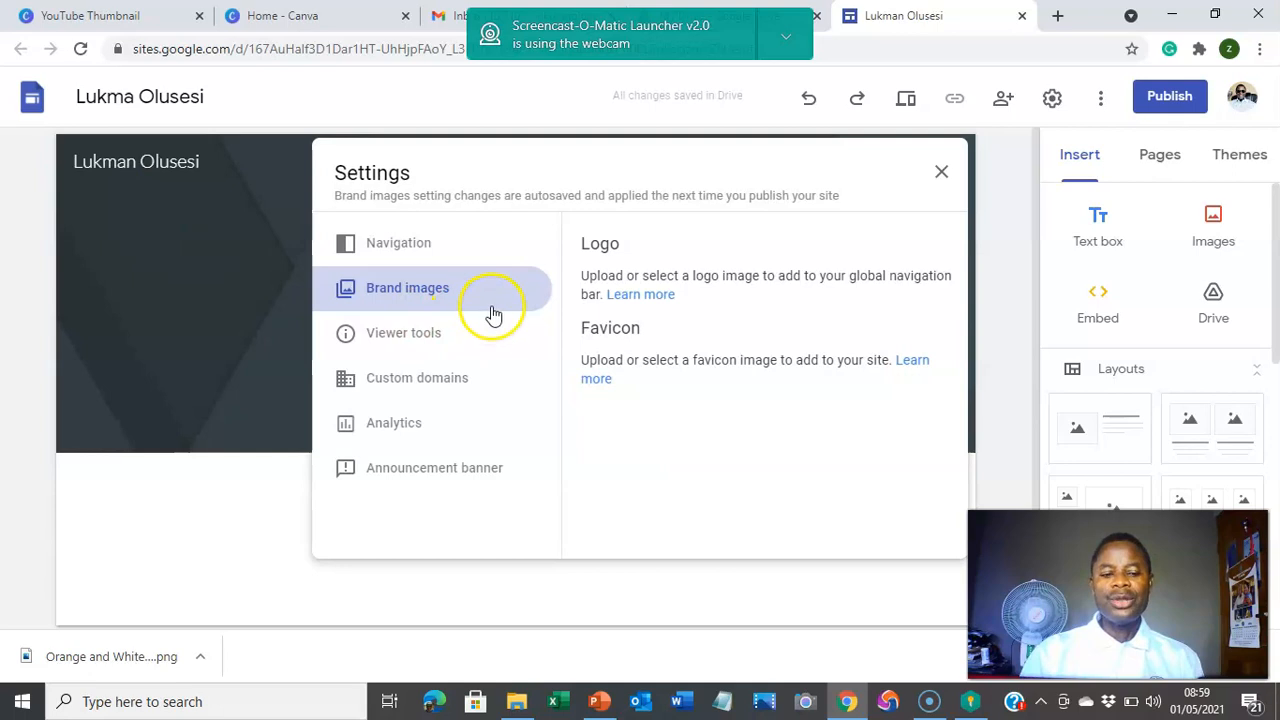
left_click(627, 350)
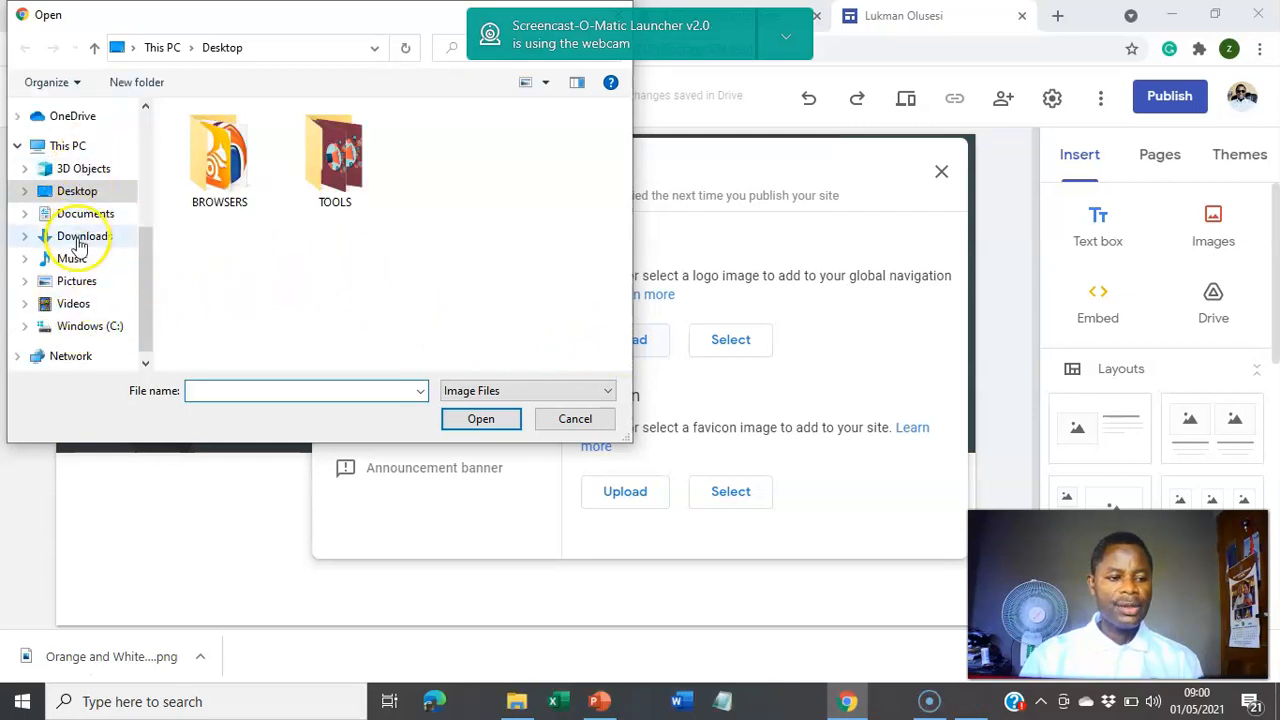
left_click(74, 283)
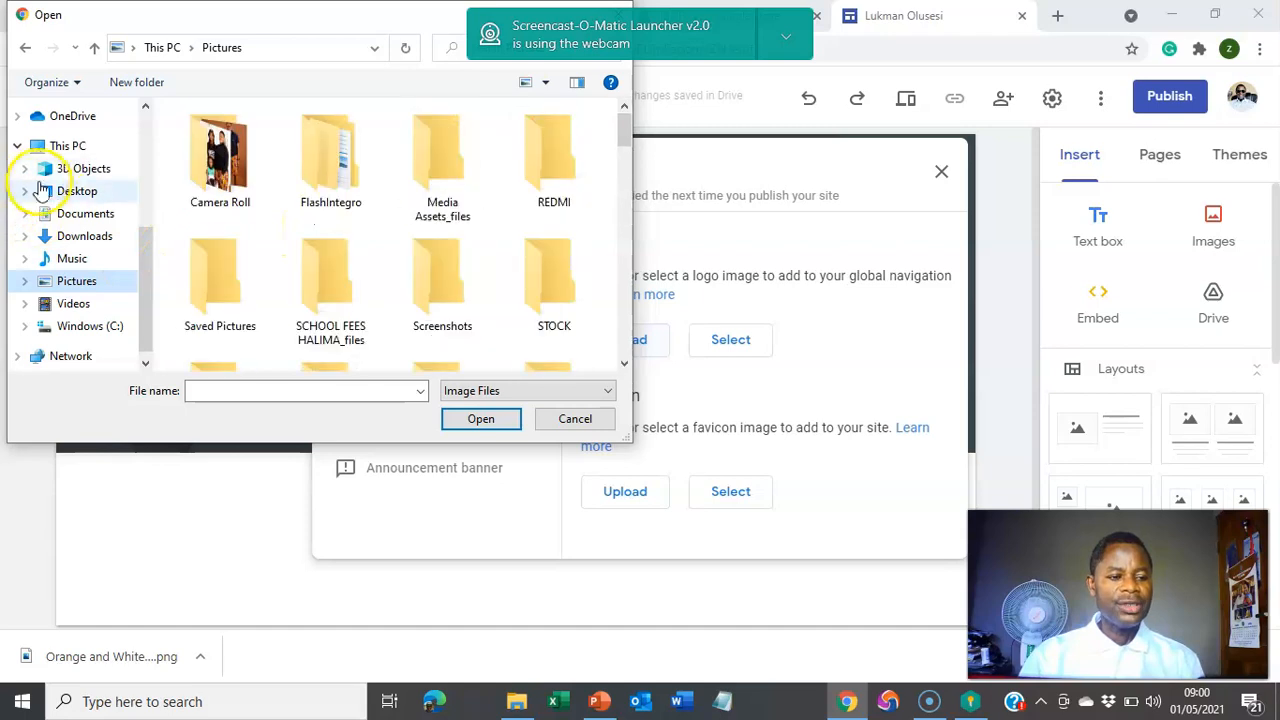
scroll(50, 198, "up", 1)
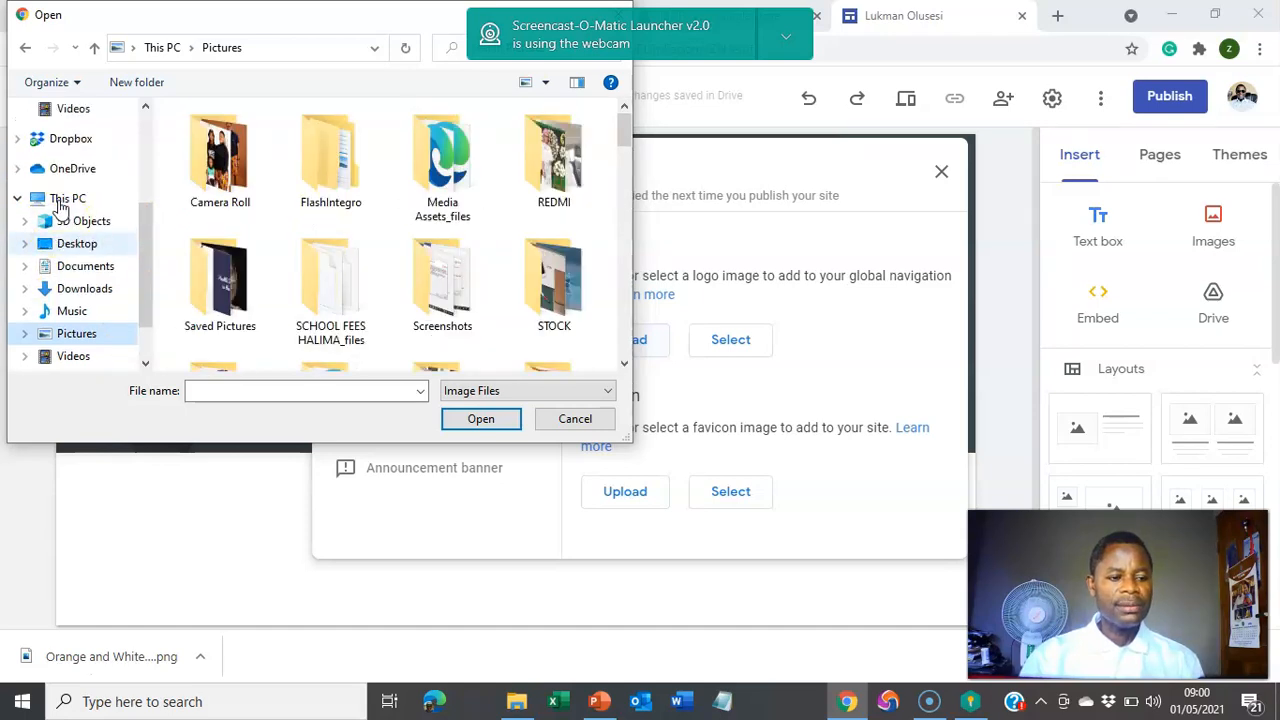
scroll(60, 170, "up", 2)
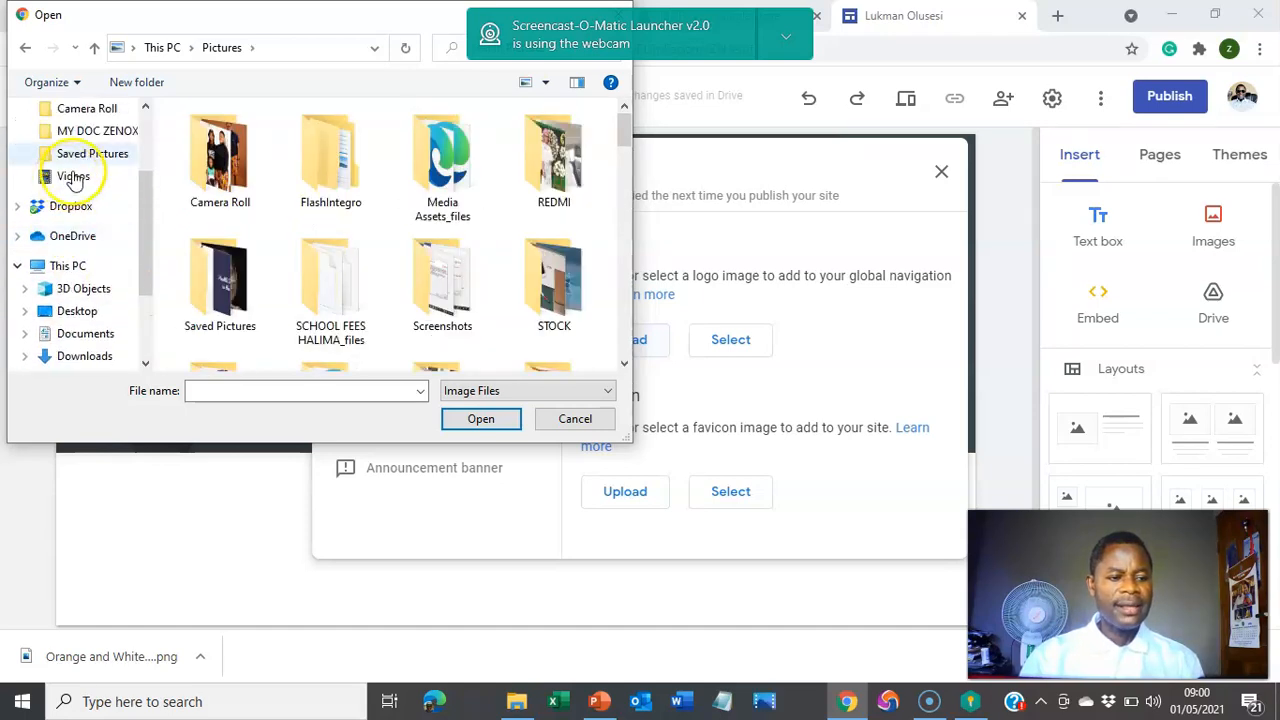
scroll(80, 170, "up", 2)
scroll(95, 150, "down", 1)
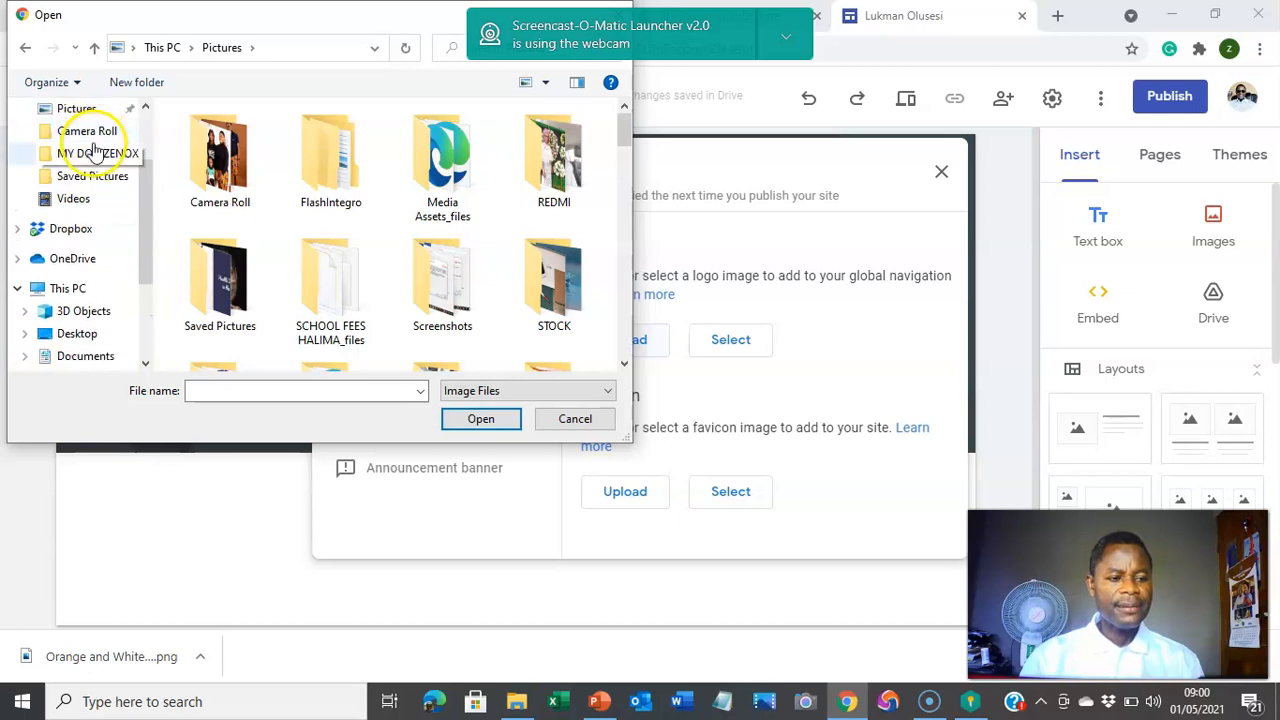
scroll(90, 155, "up", 2)
Step: Choose the TASCE logo file in Downloads as the site logo
left_click(88, 170)
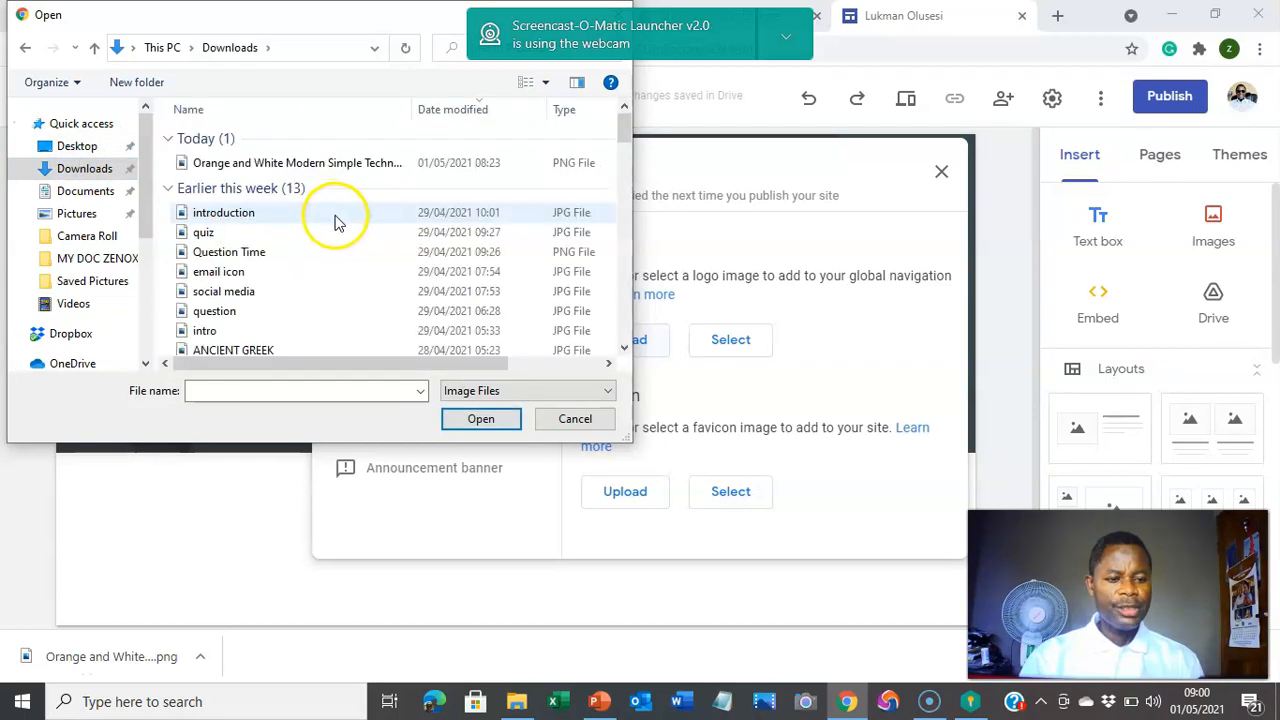
scroll(258, 250, "down", 2)
scroll(262, 265, "down", 2)
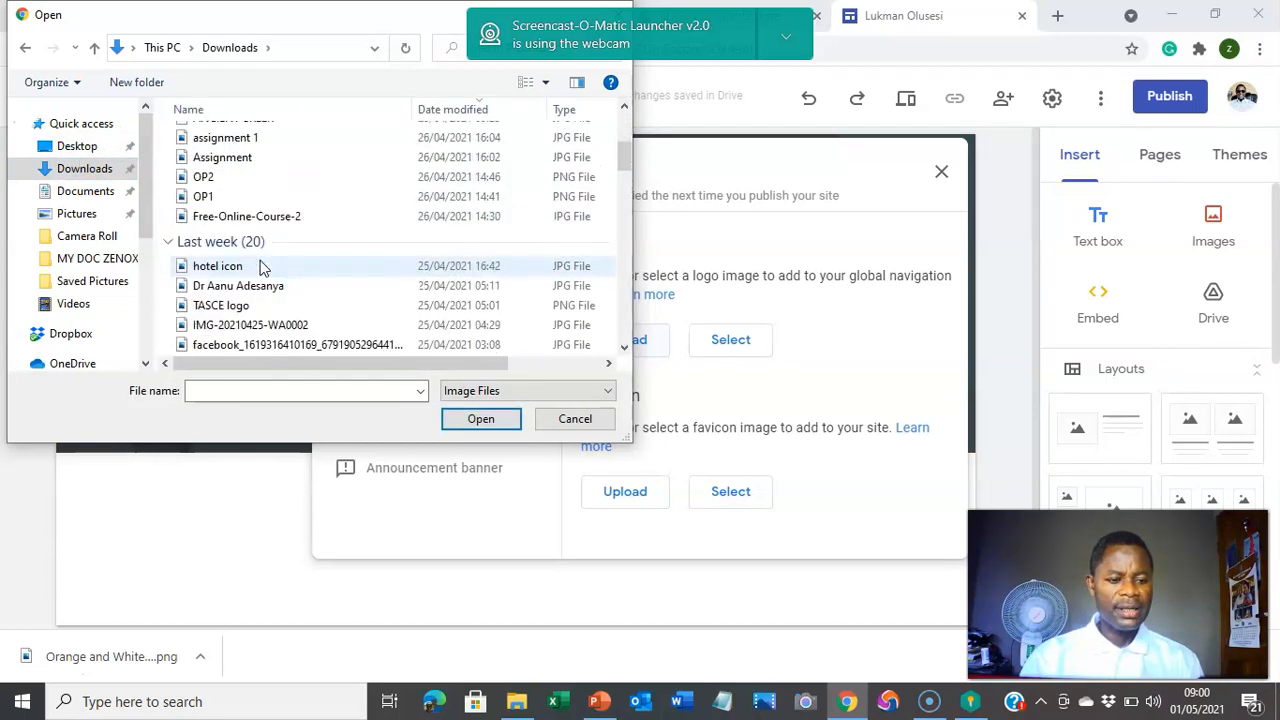
scroll(262, 266, "down", 2)
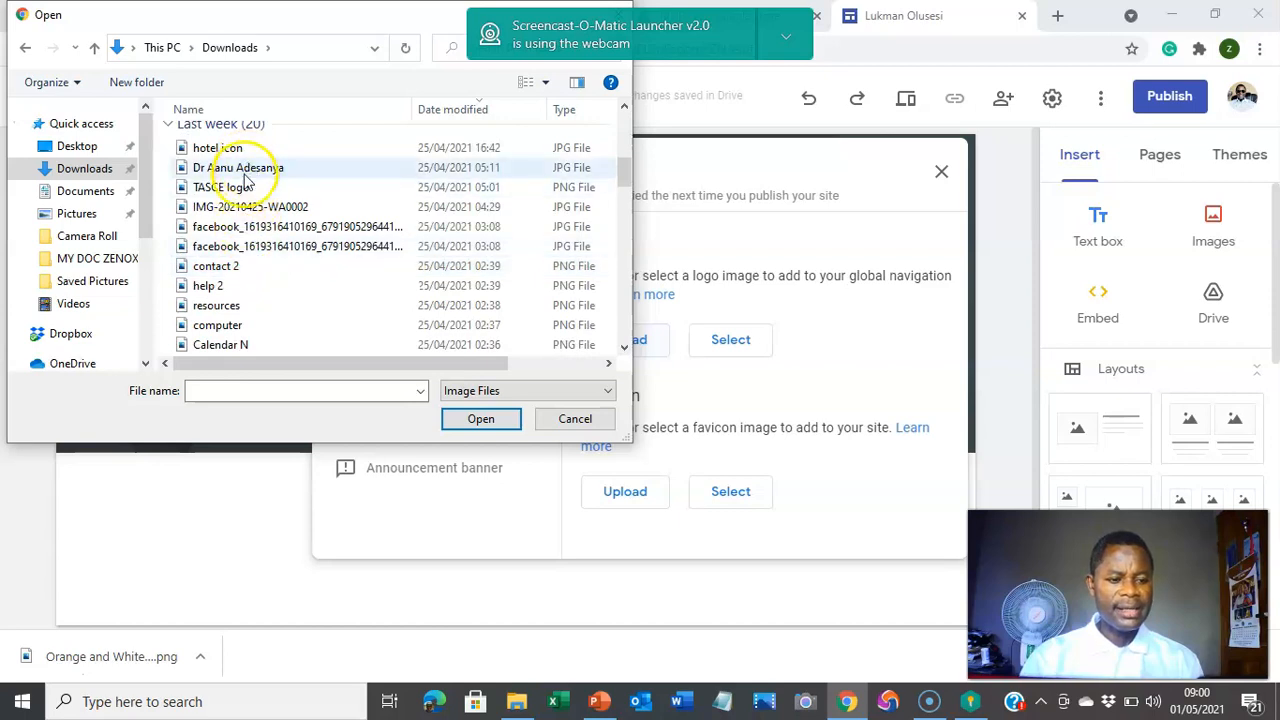
scroll(246, 178, "up", 1)
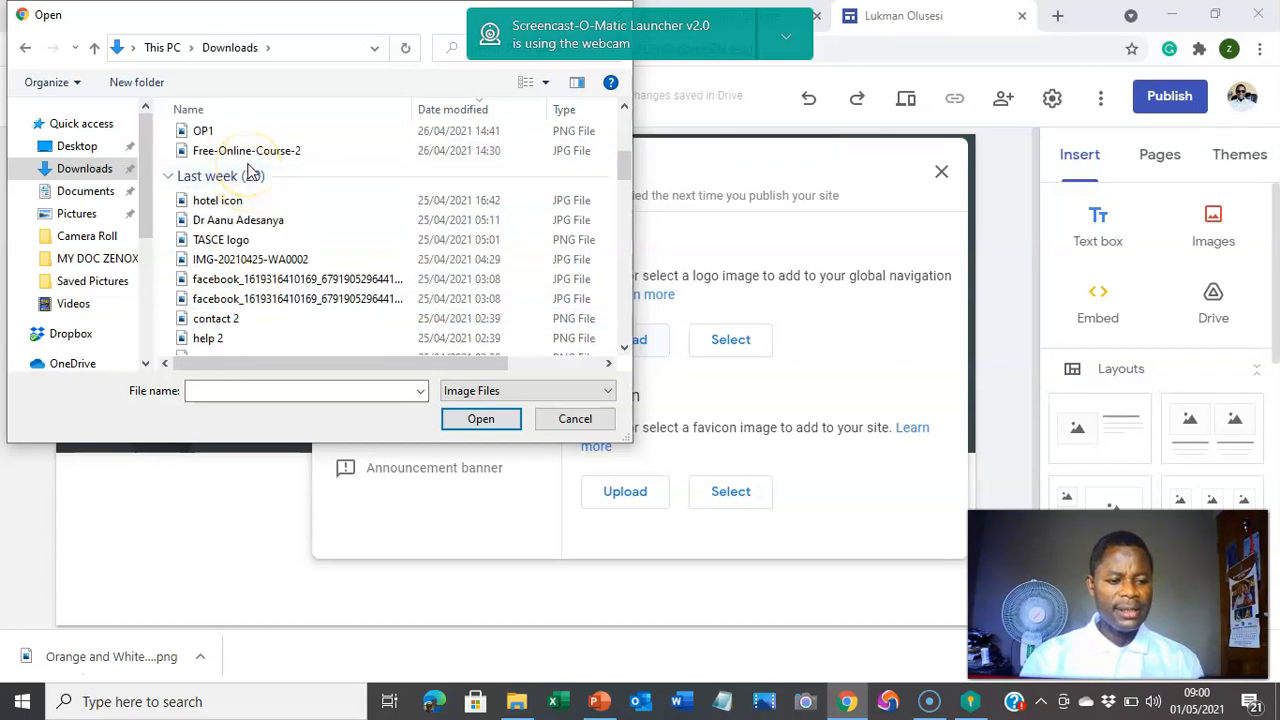
left_click(240, 240)
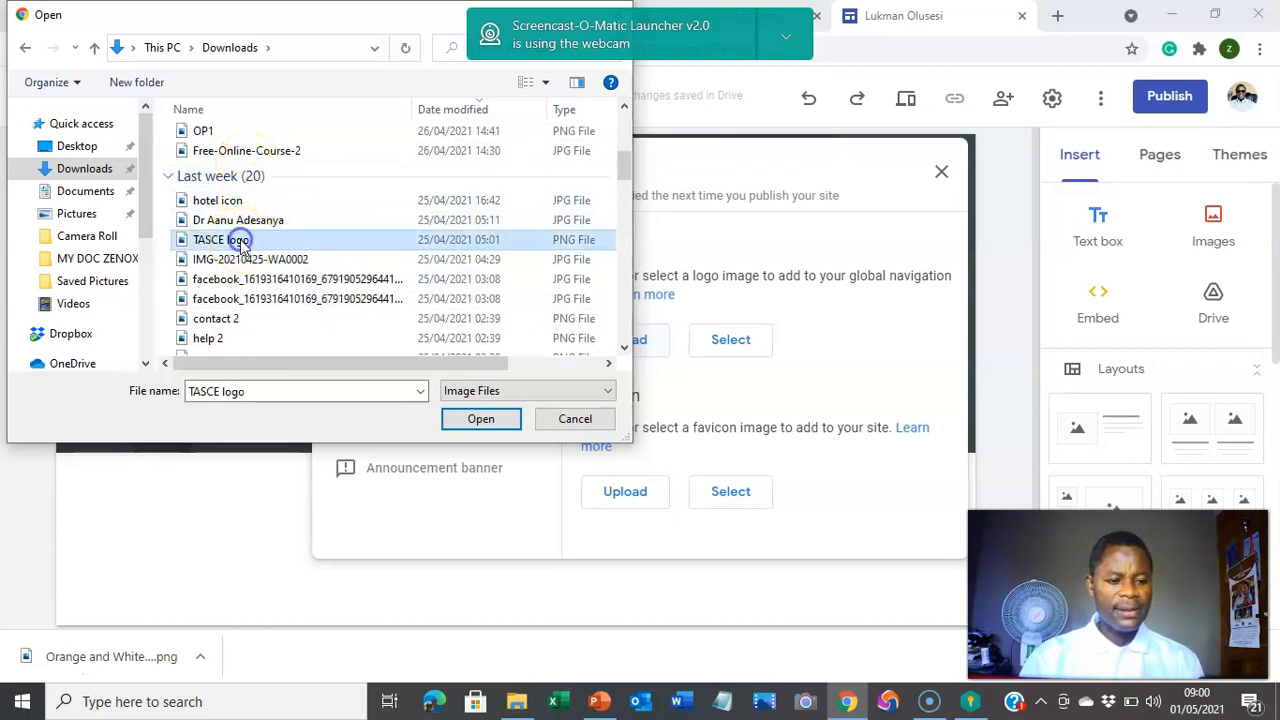
left_click(472, 419)
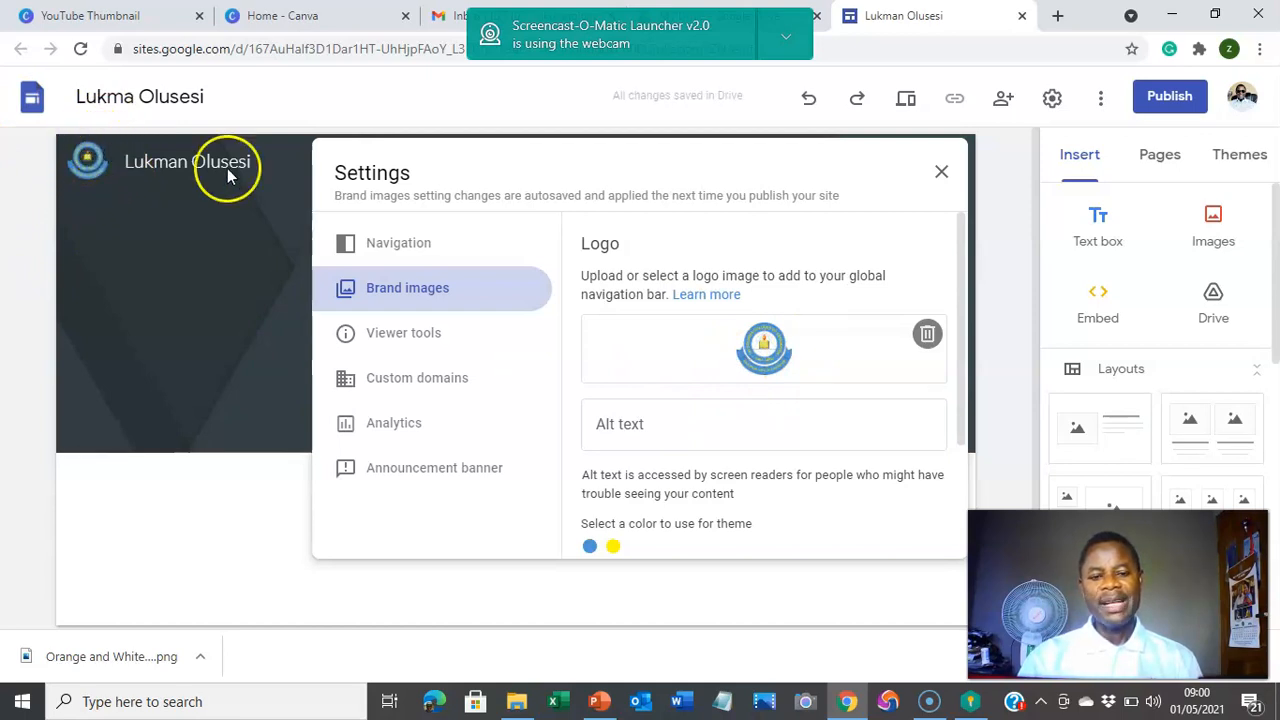
Step: Close Settings and rename the site document to PDE 5108
left_click(940, 176)
left_click(249, 158)
left_click(234, 95)
key("BackSpace")
key("BackSpace")
key("BackSpace")
key("BackSpace")
key("BackSpace")
key("BackSpace")
key("BackSpace")
key("BackSpace")
key("BackSpace")
key("BackSpace")
key("BackSpace")
key("BackSpace")
key("BackSpace")
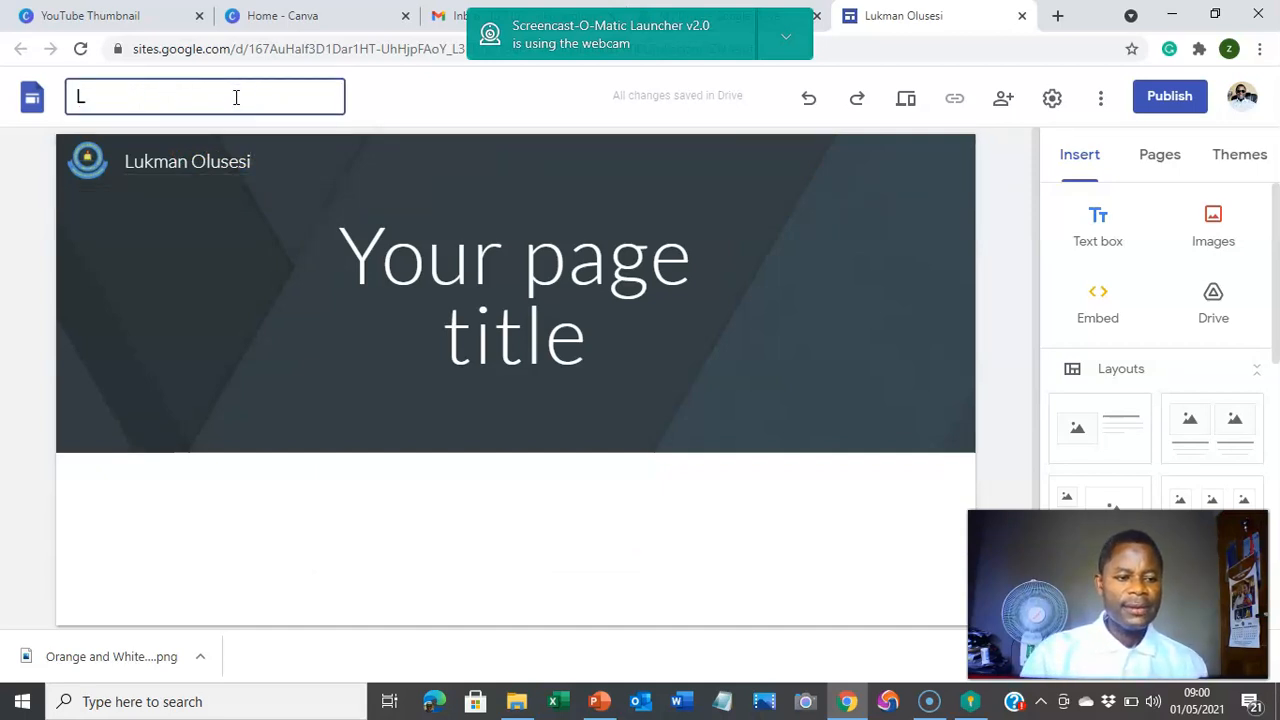
type("PDE")
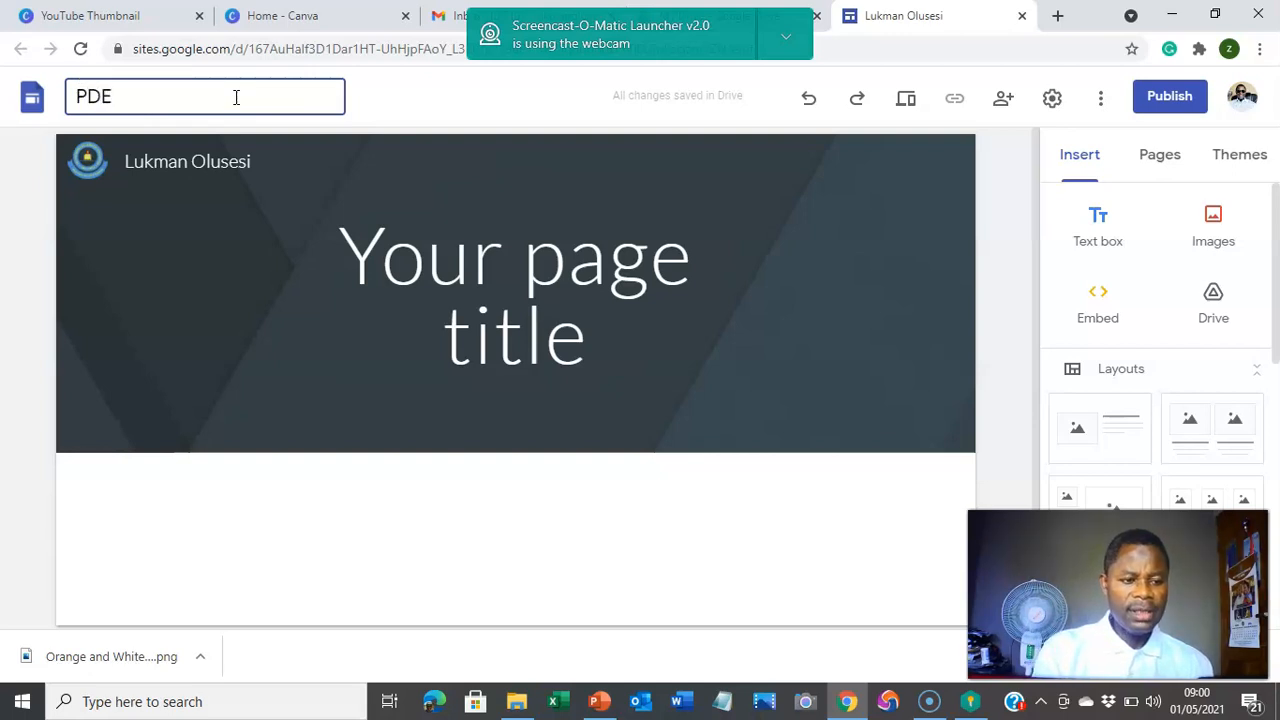
type(" 5")
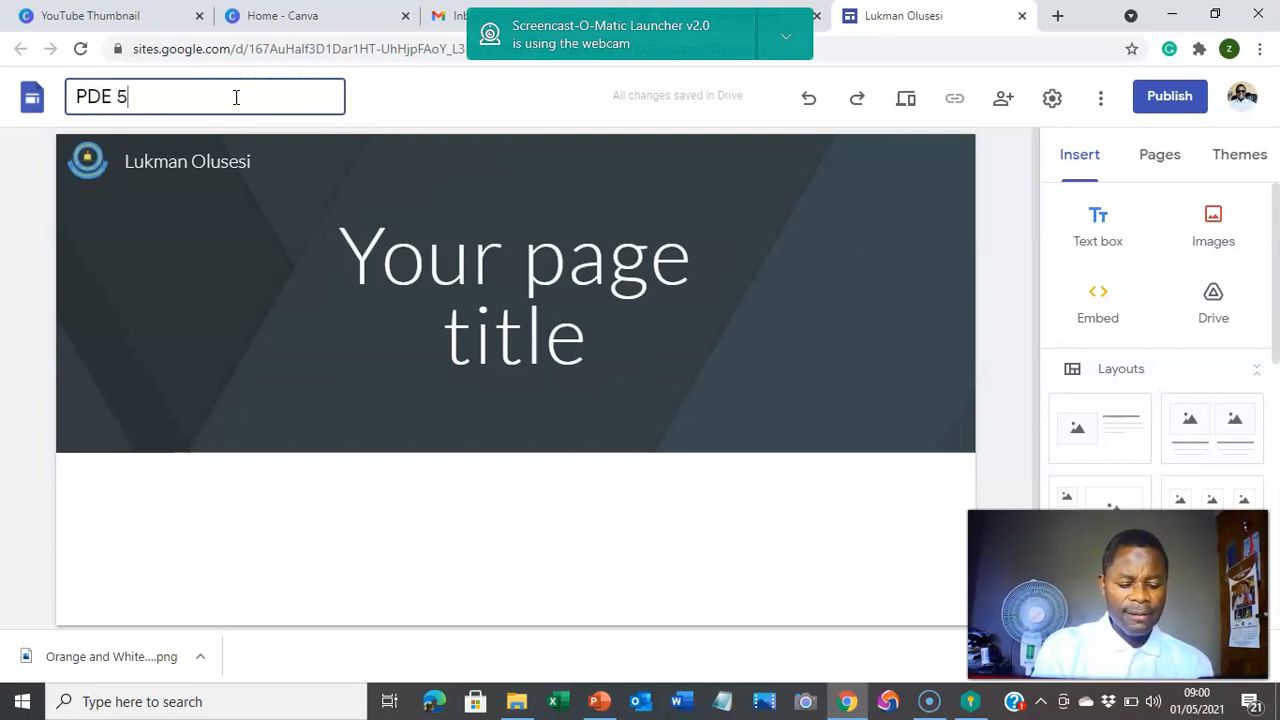
type("108")
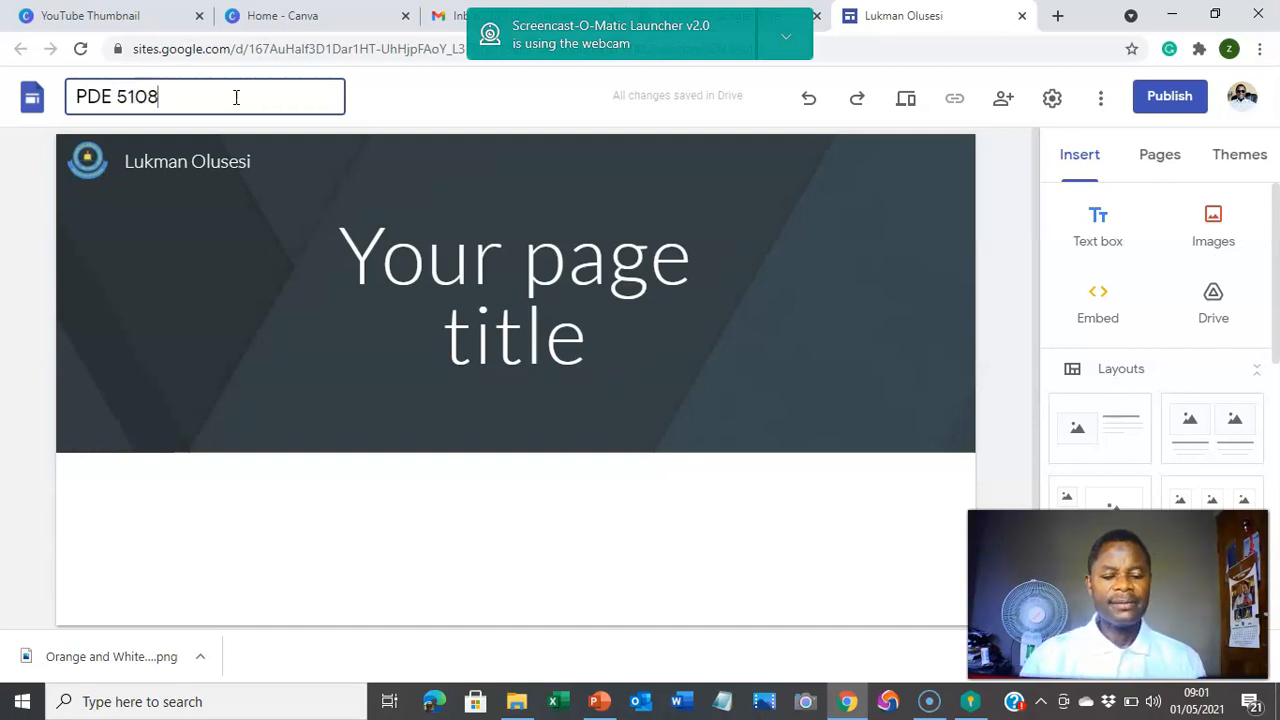
Step: Clear the header site name and begin typing Teaching Methodology
left_click(286, 165)
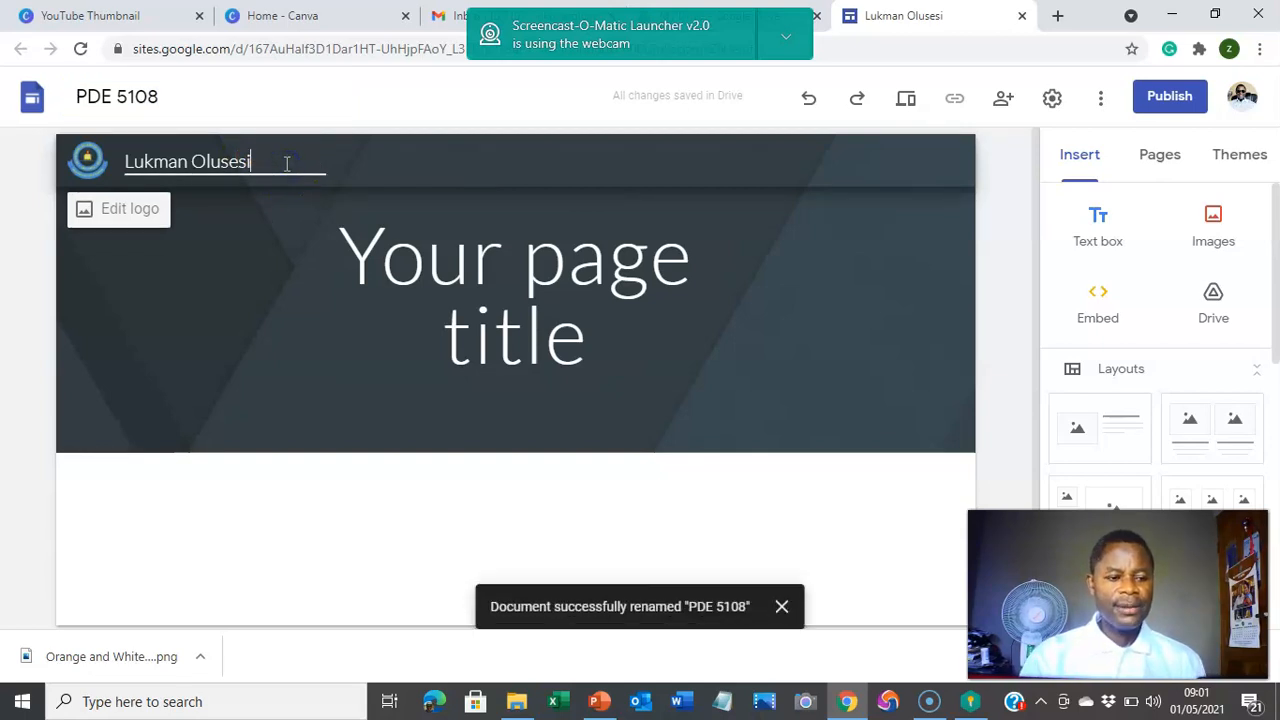
key("BackSpace")
key("BackSpace")
key("BackSpace")
key("BackSpace")
key("BackSpace")
key("BackSpace")
key("BackSpace")
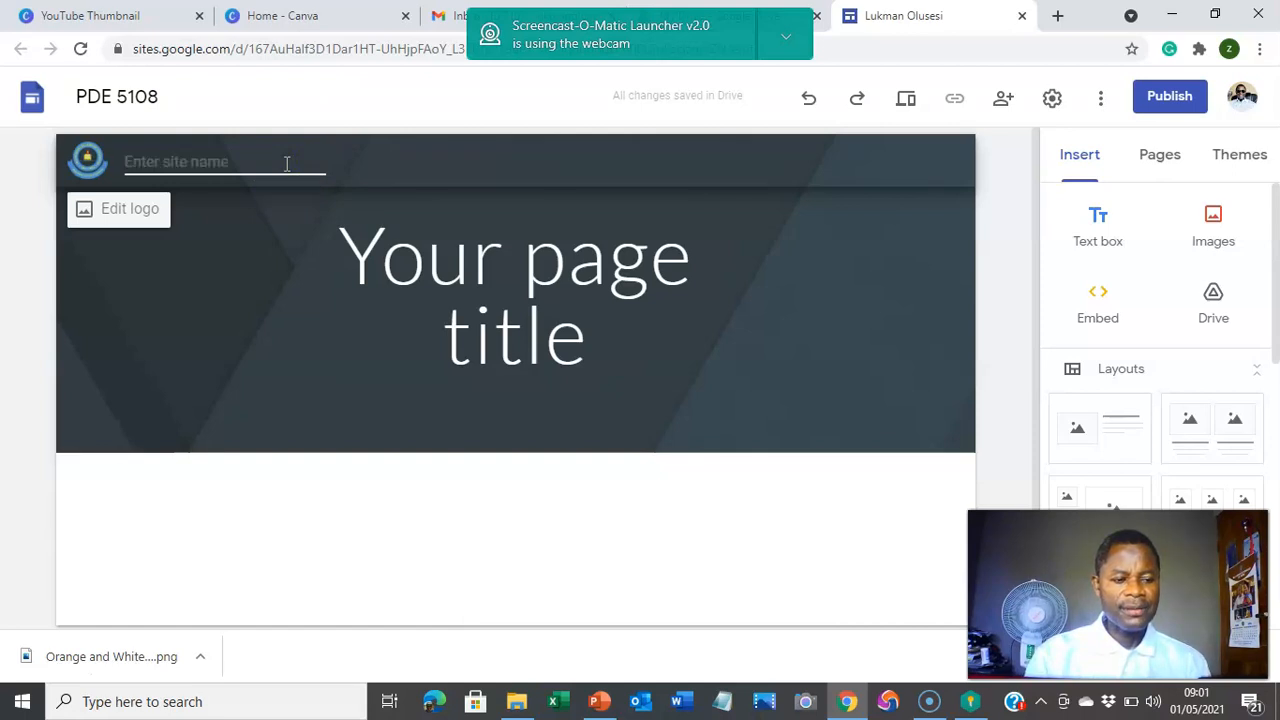
type("Teaching Metho")
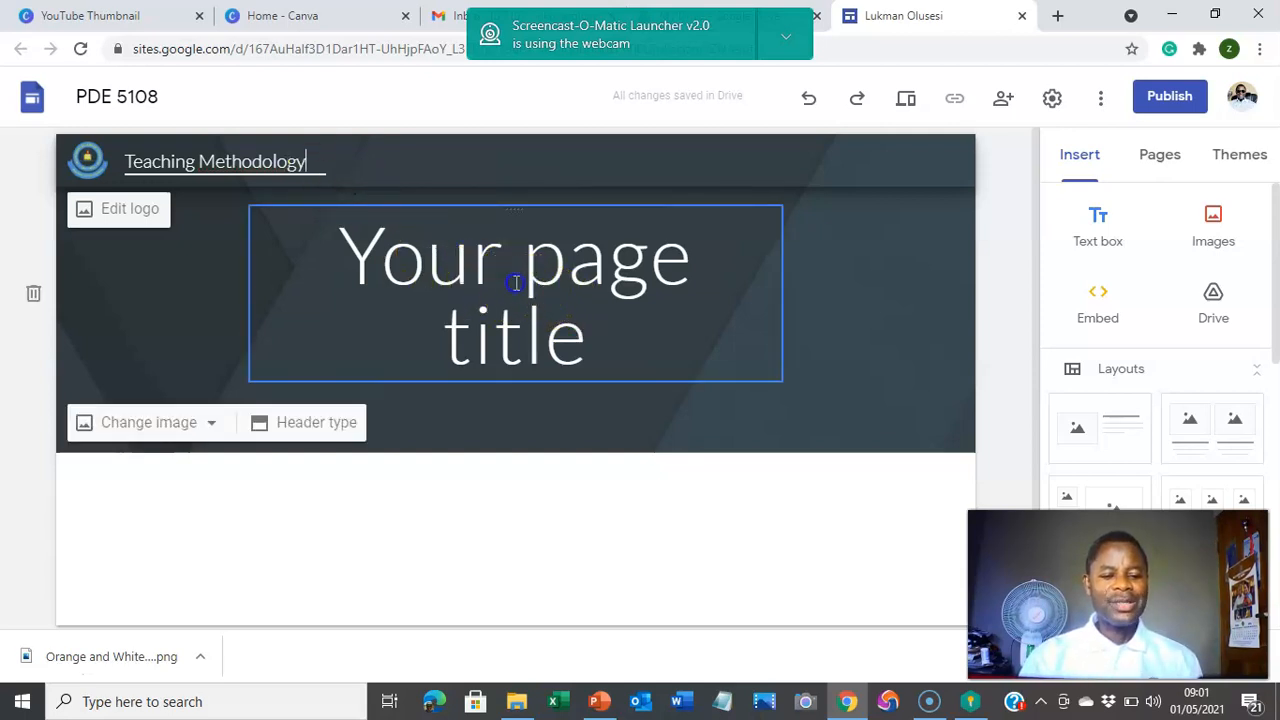
Step: Finish the site name Teaching Methodology and select it
left_click(514, 283)
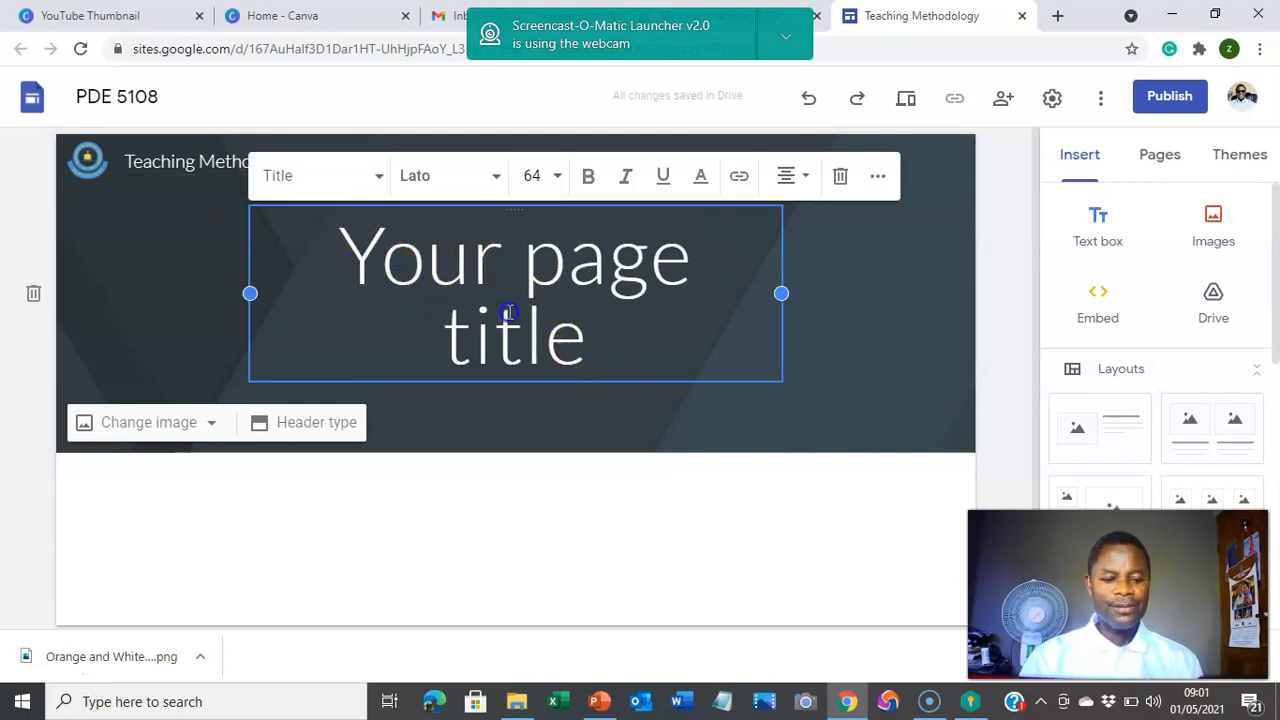
triple_click(597, 357)
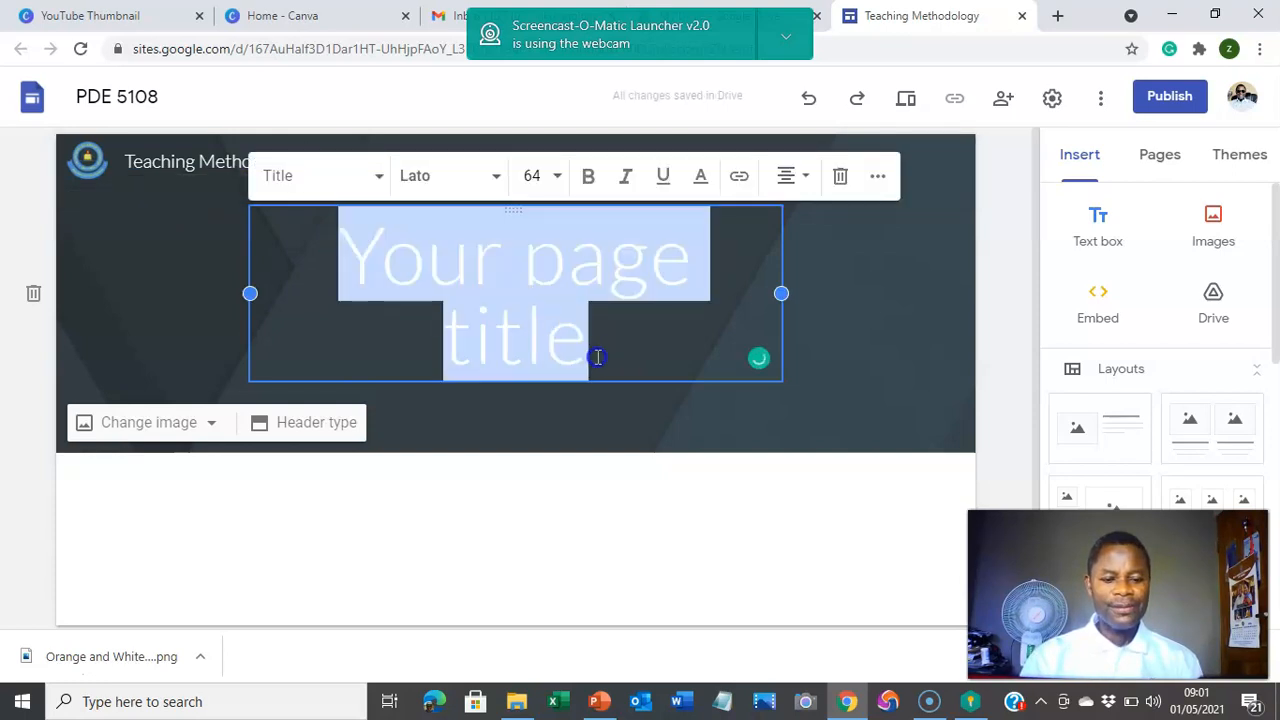
left_click(125, 160)
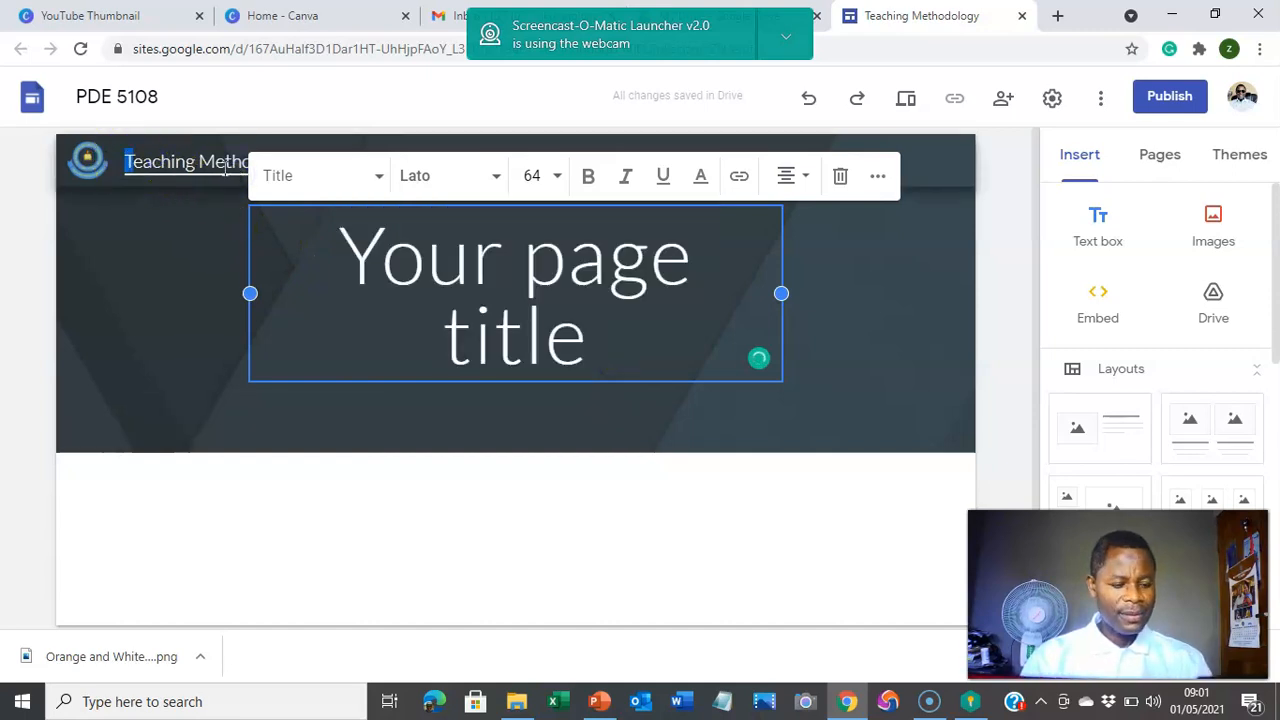
left_click(224, 175)
key("ctrl+c")
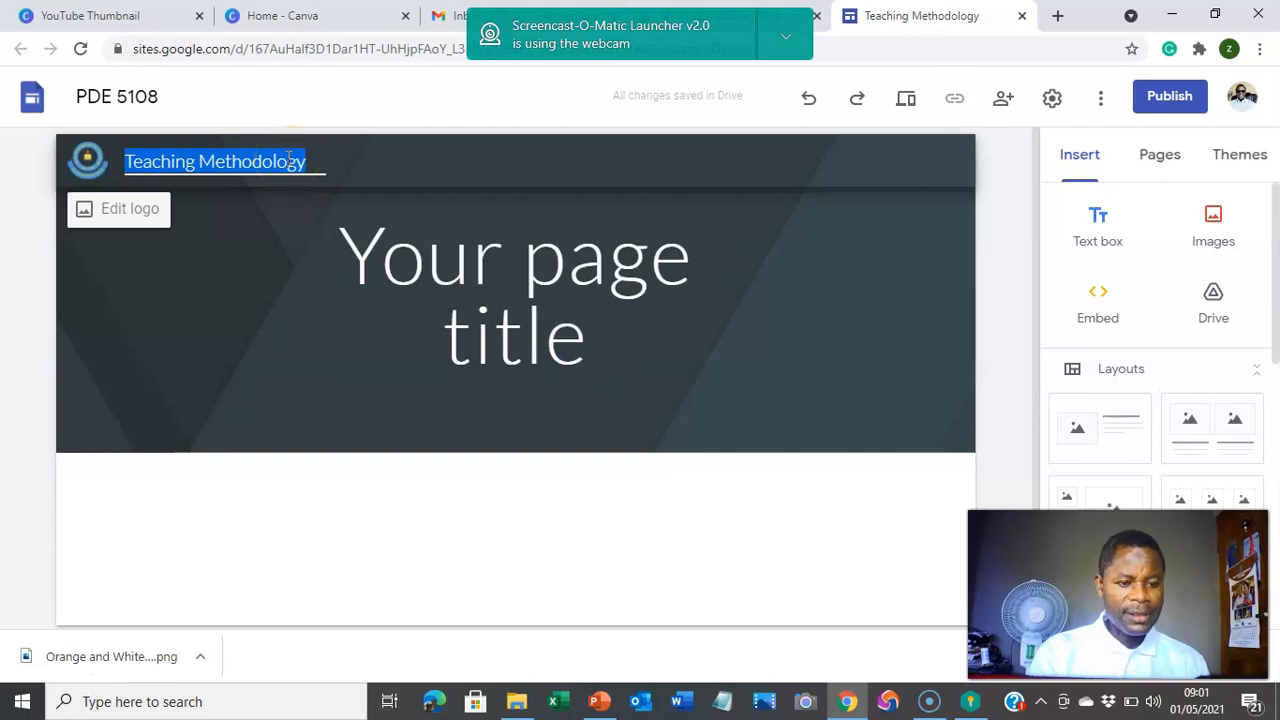
left_click(289, 158)
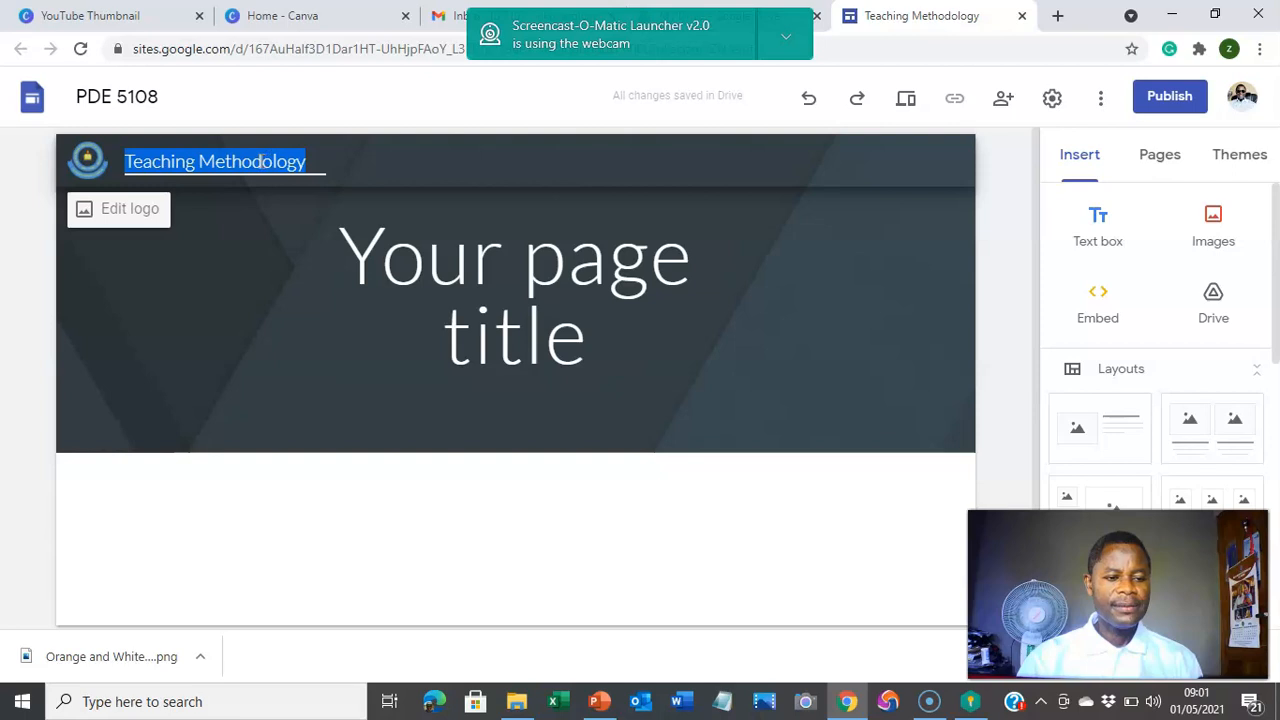
Step: Copy the site name and paste it over the 'Your page title' placeholder
right_click(287, 164)
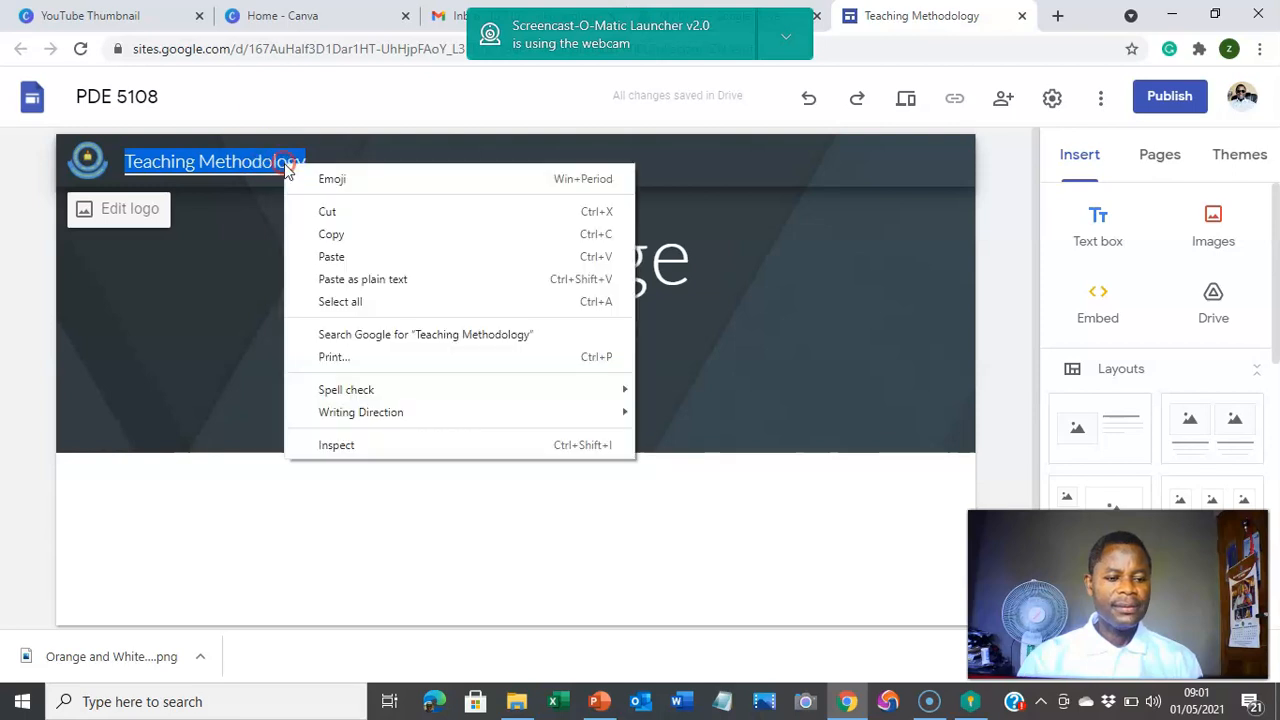
left_click(352, 234)
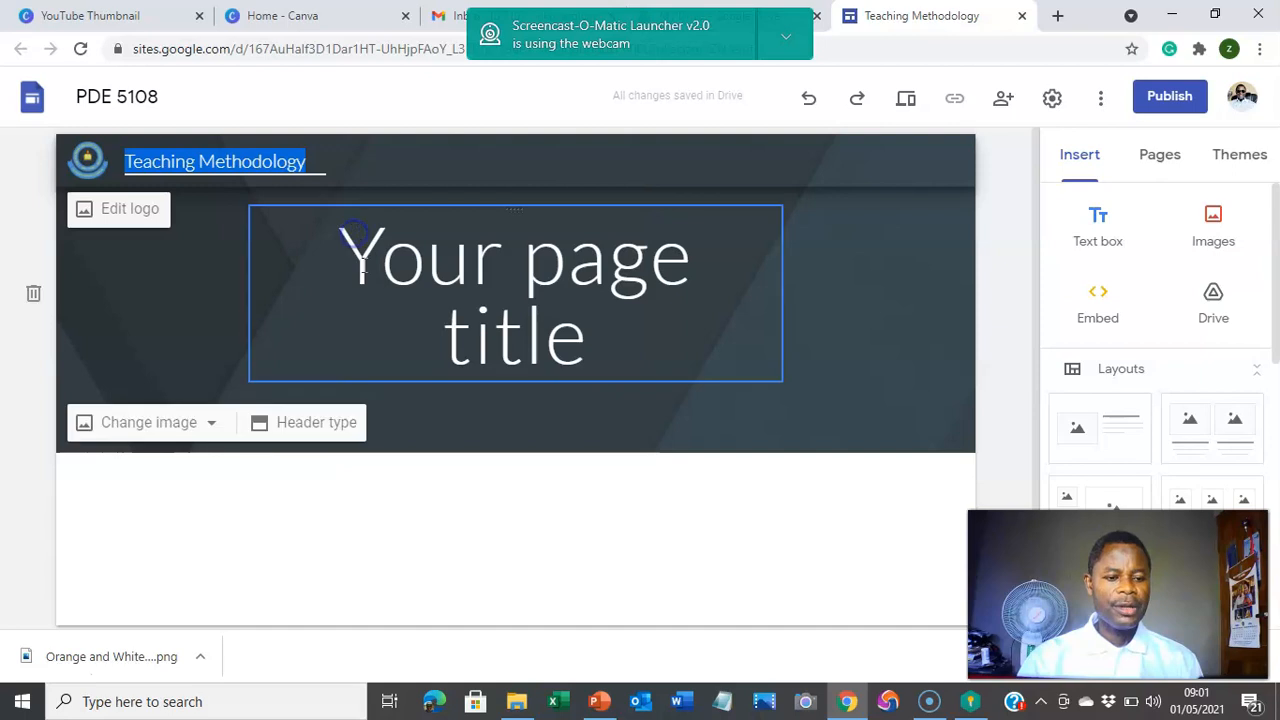
left_click_drag(346, 265, 679, 391)
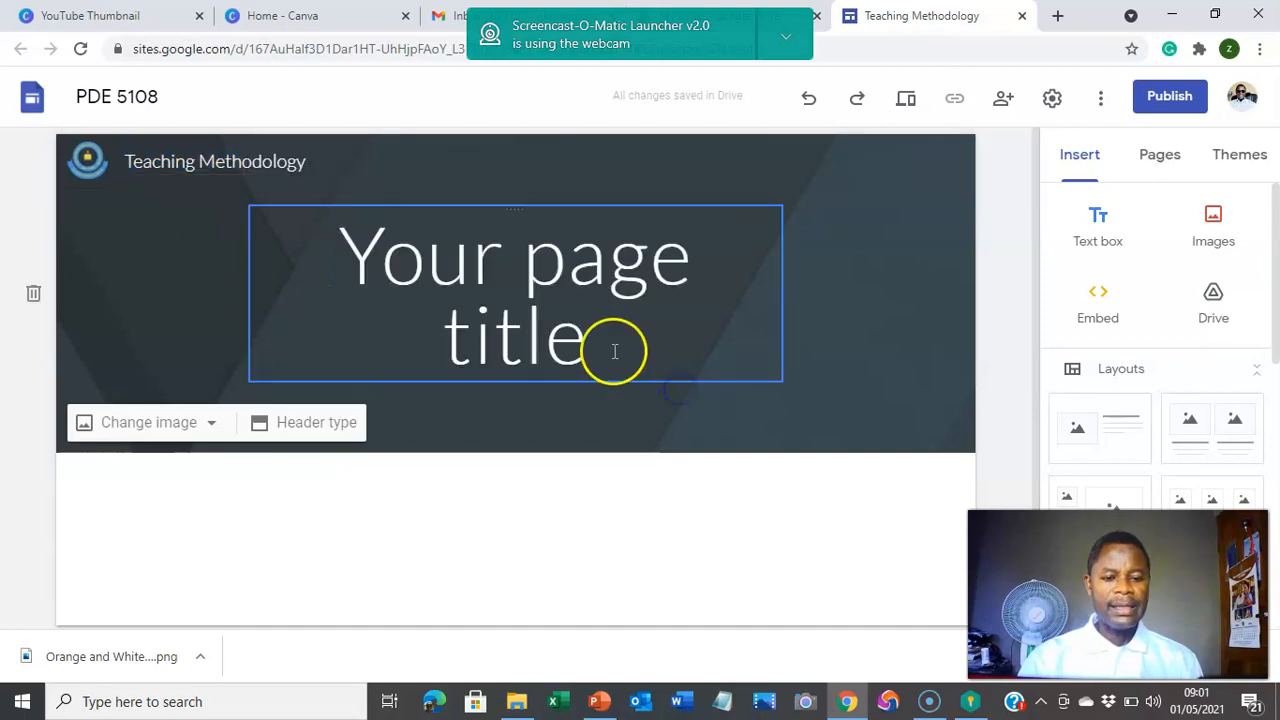
left_click_drag(357, 260, 669, 334)
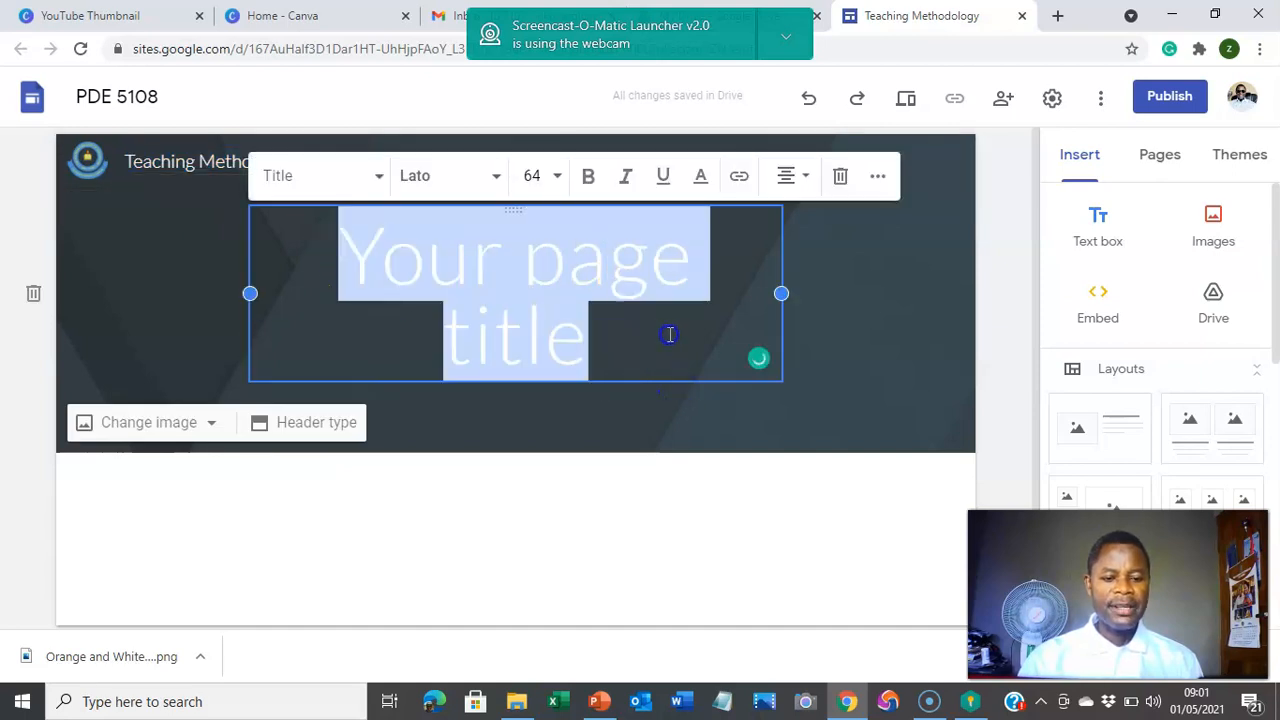
right_click(543, 287)
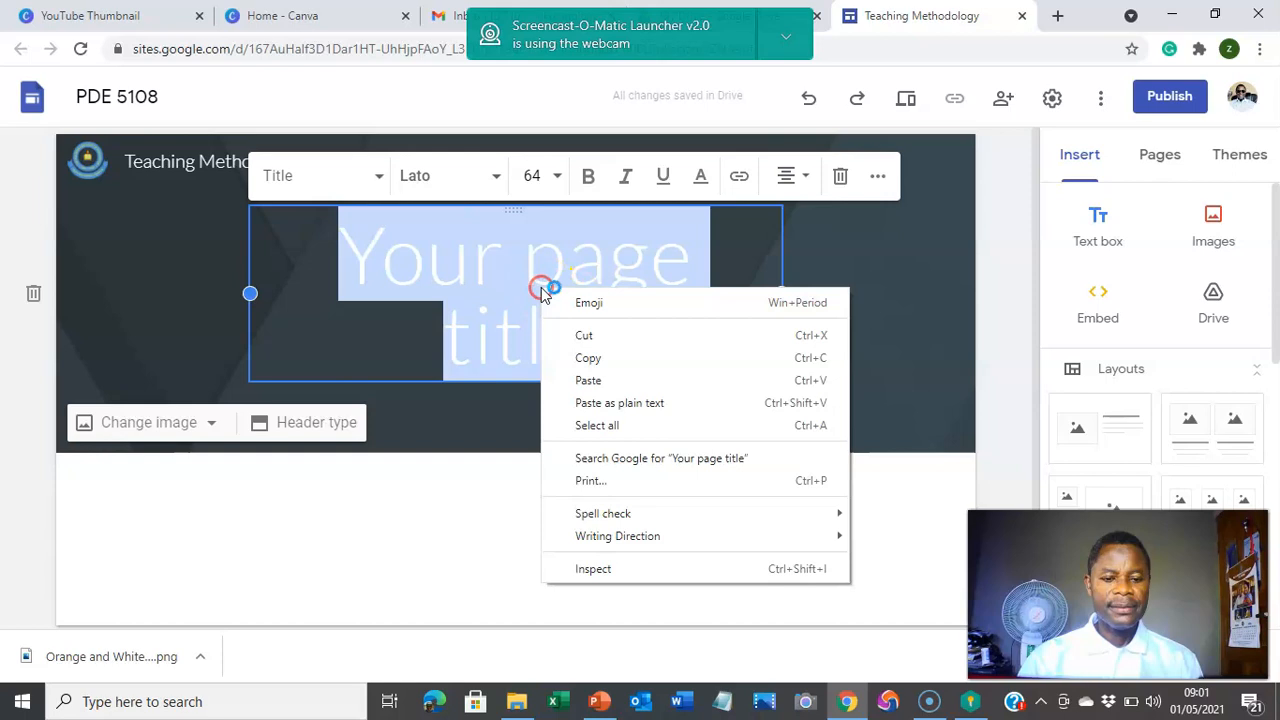
left_click(589, 380)
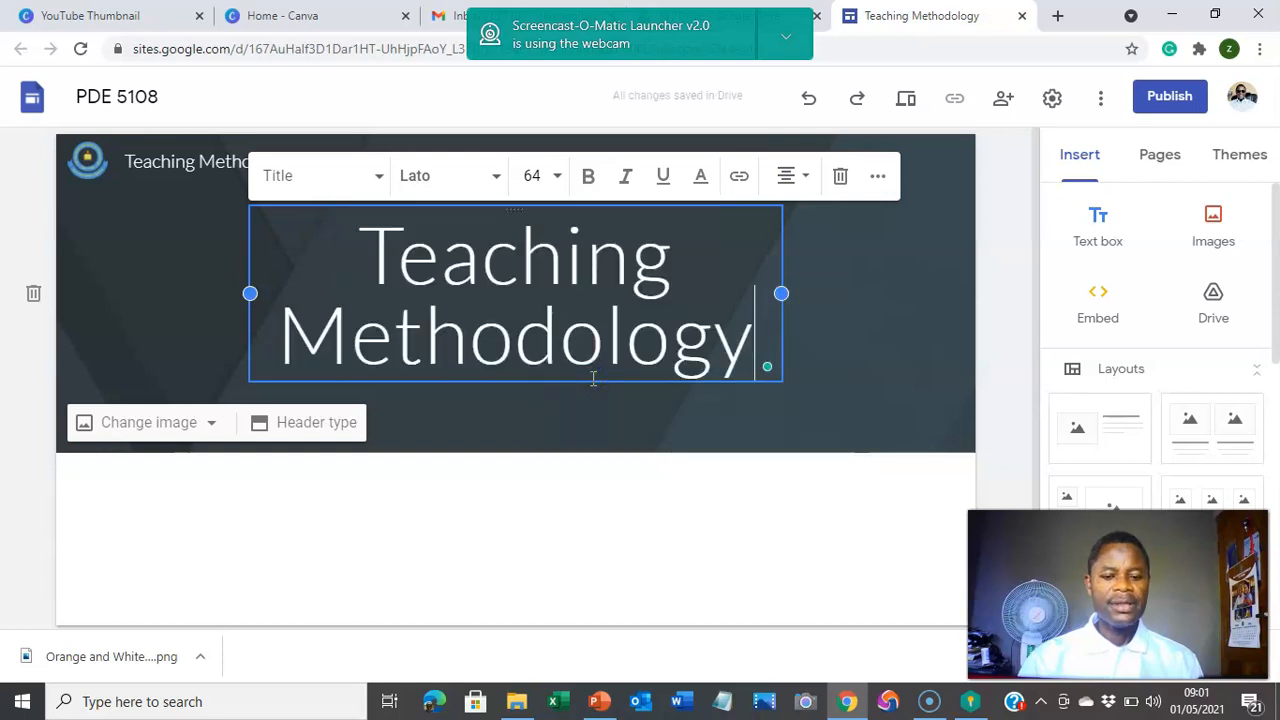
left_click(600, 470)
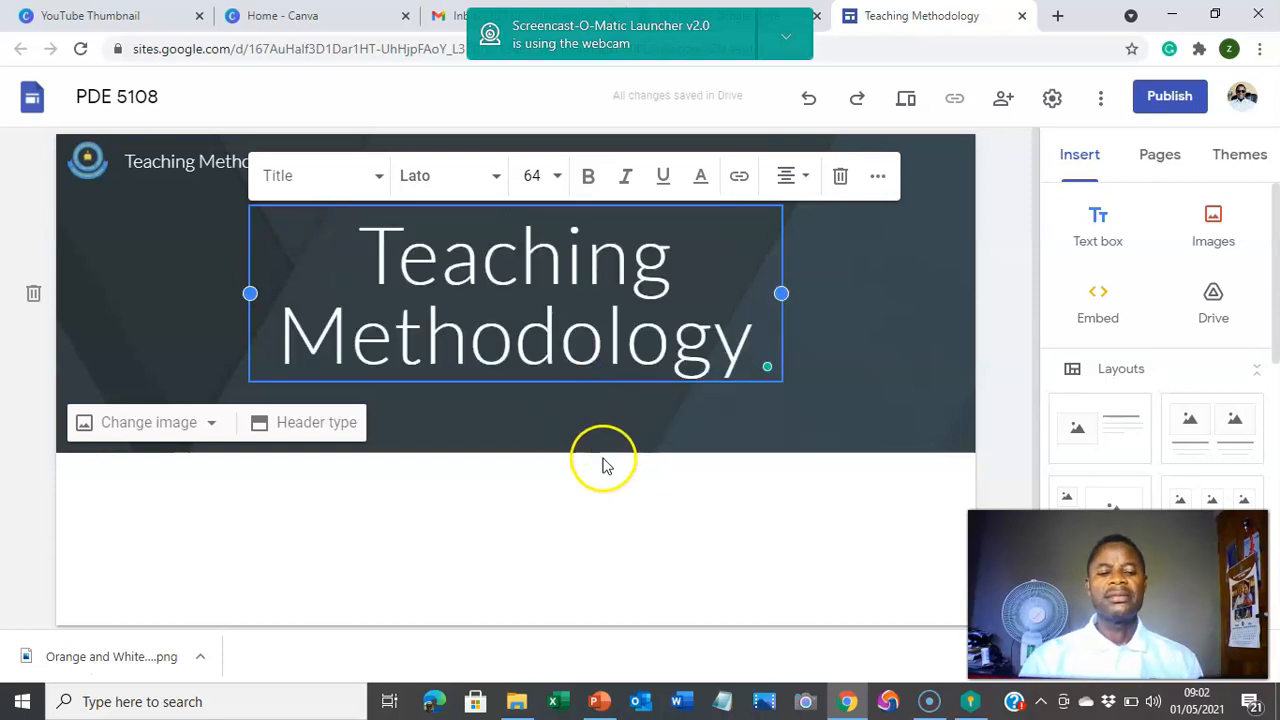
mouse_move(829, 257)
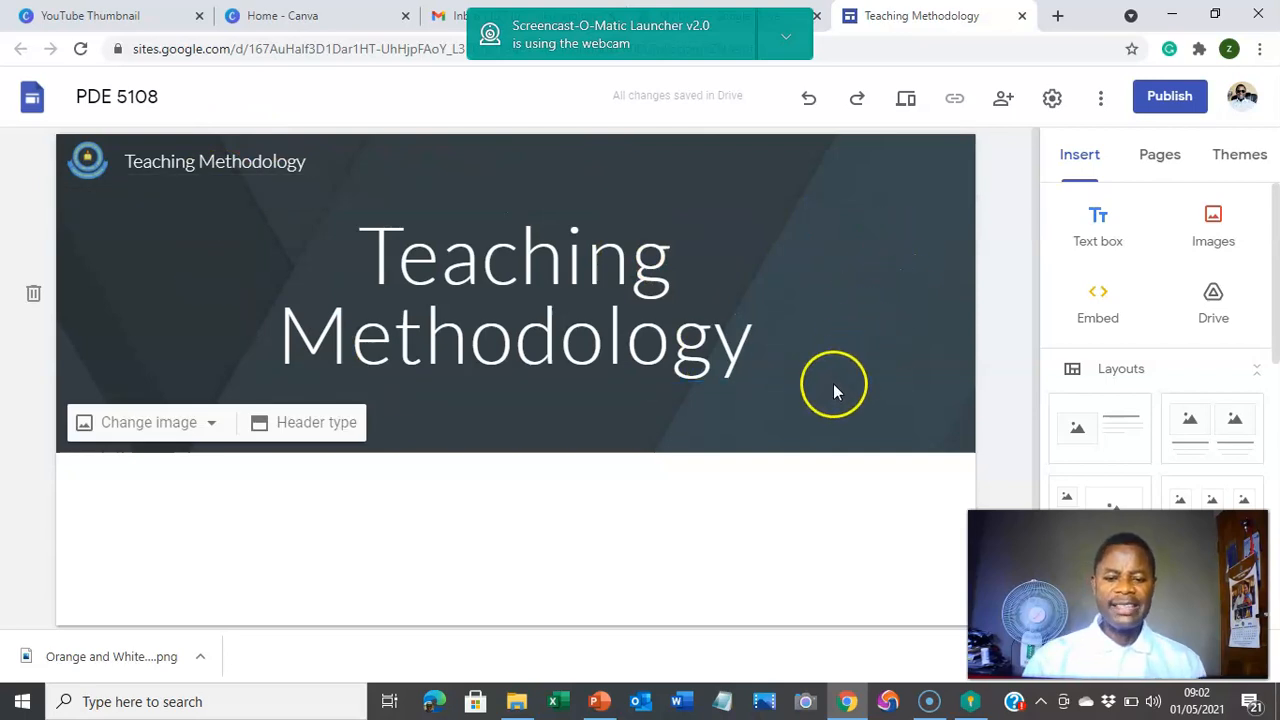
Step: Set the header background to the laptop-and-coffee photo from the image gallery
left_click(182, 424)
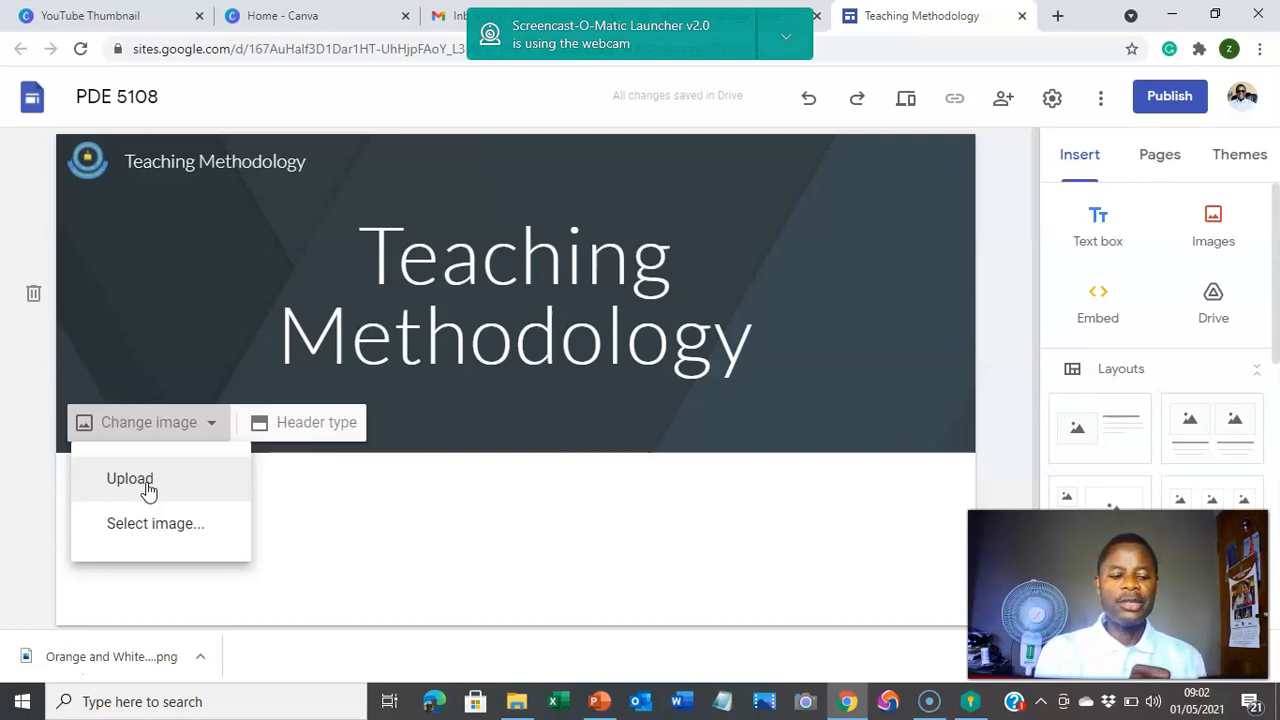
left_click(136, 533)
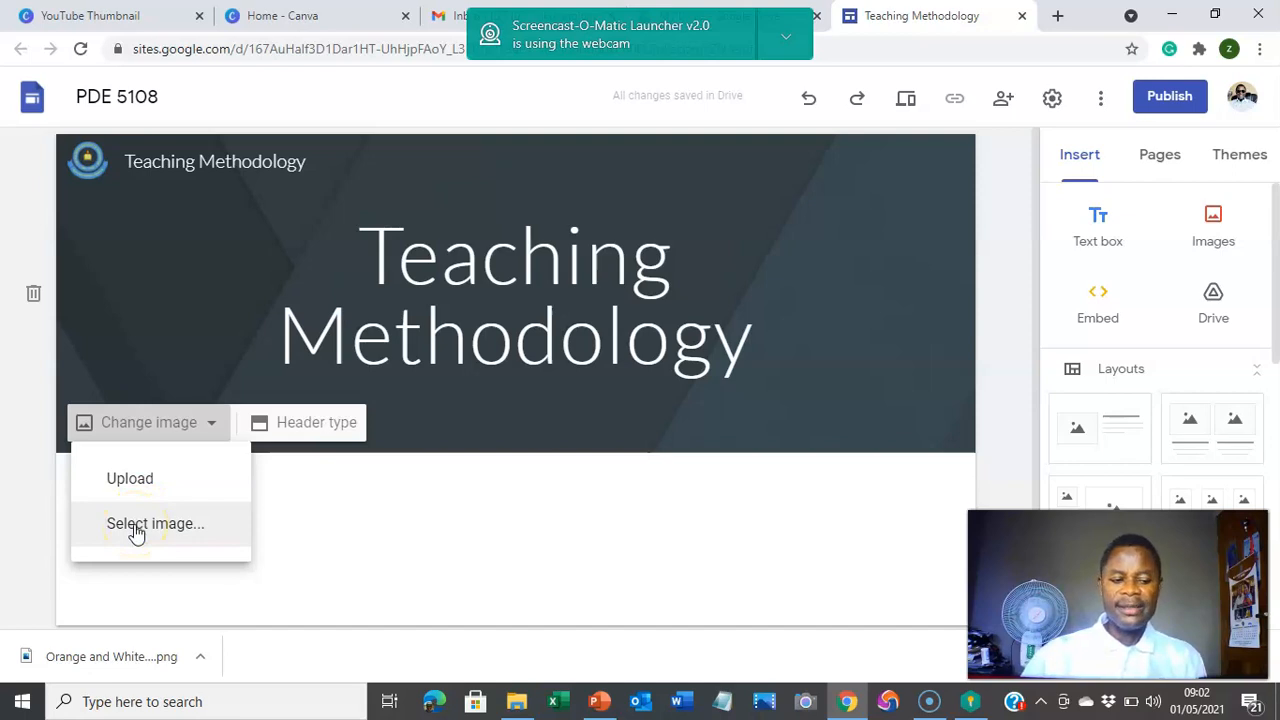
left_click(136, 530)
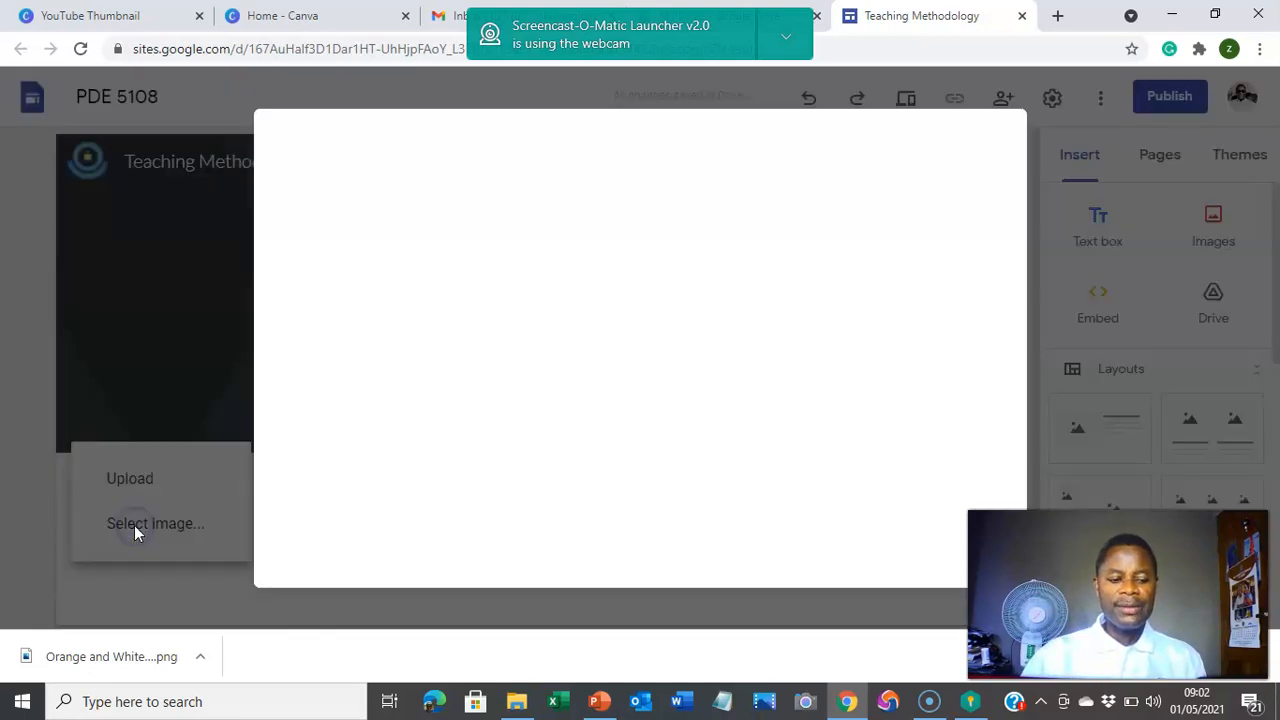
left_click(512, 500)
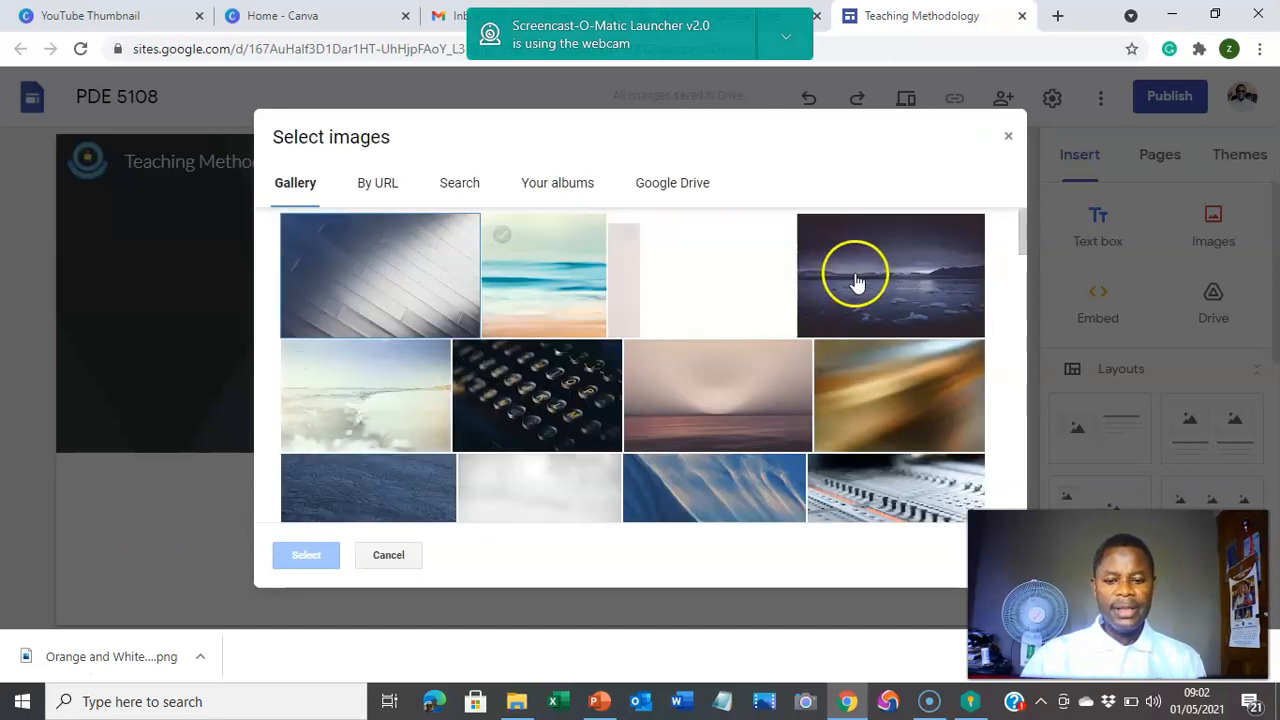
scroll(857, 418, "down", 2)
scroll(858, 422, "up", 1)
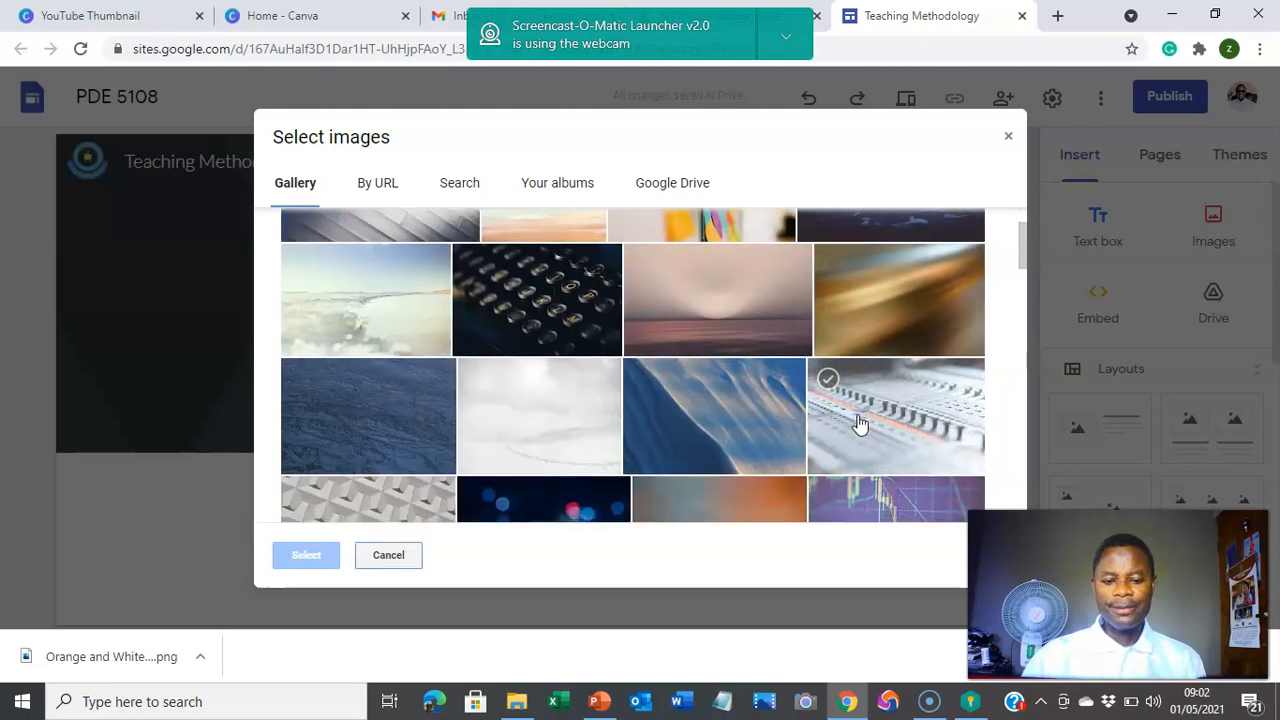
scroll(858, 424, "down", 3)
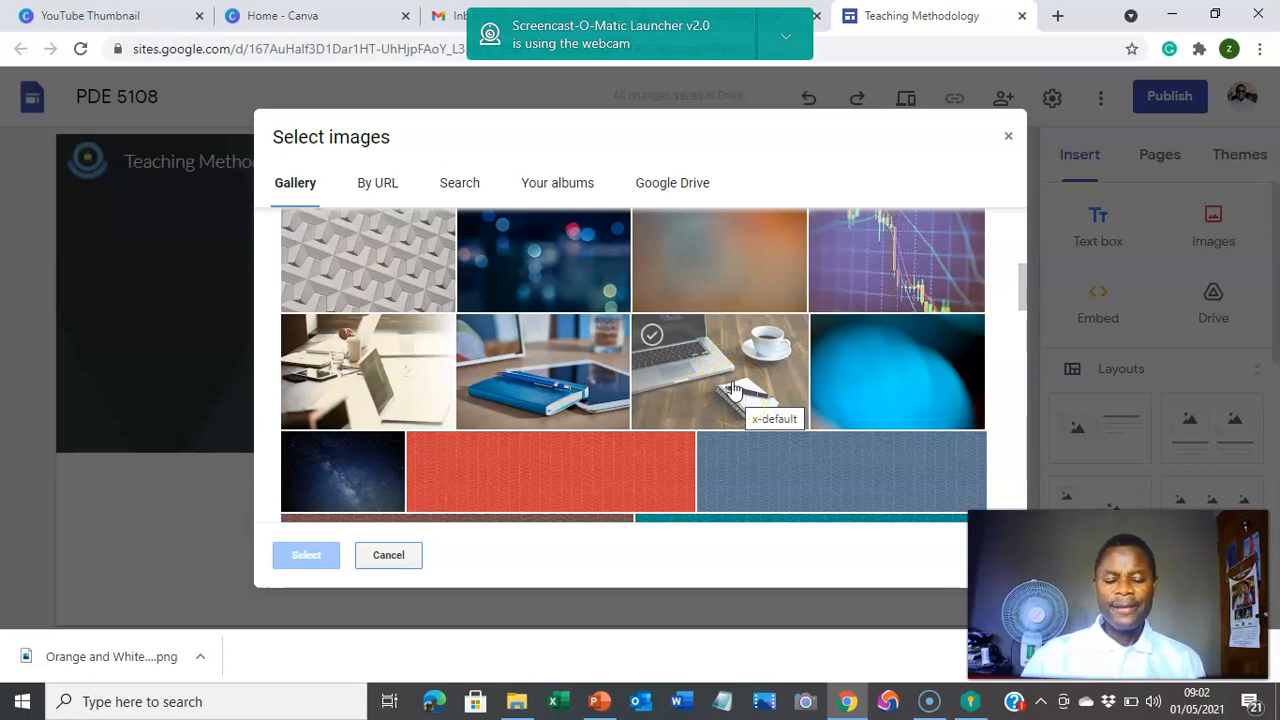
left_click(733, 388)
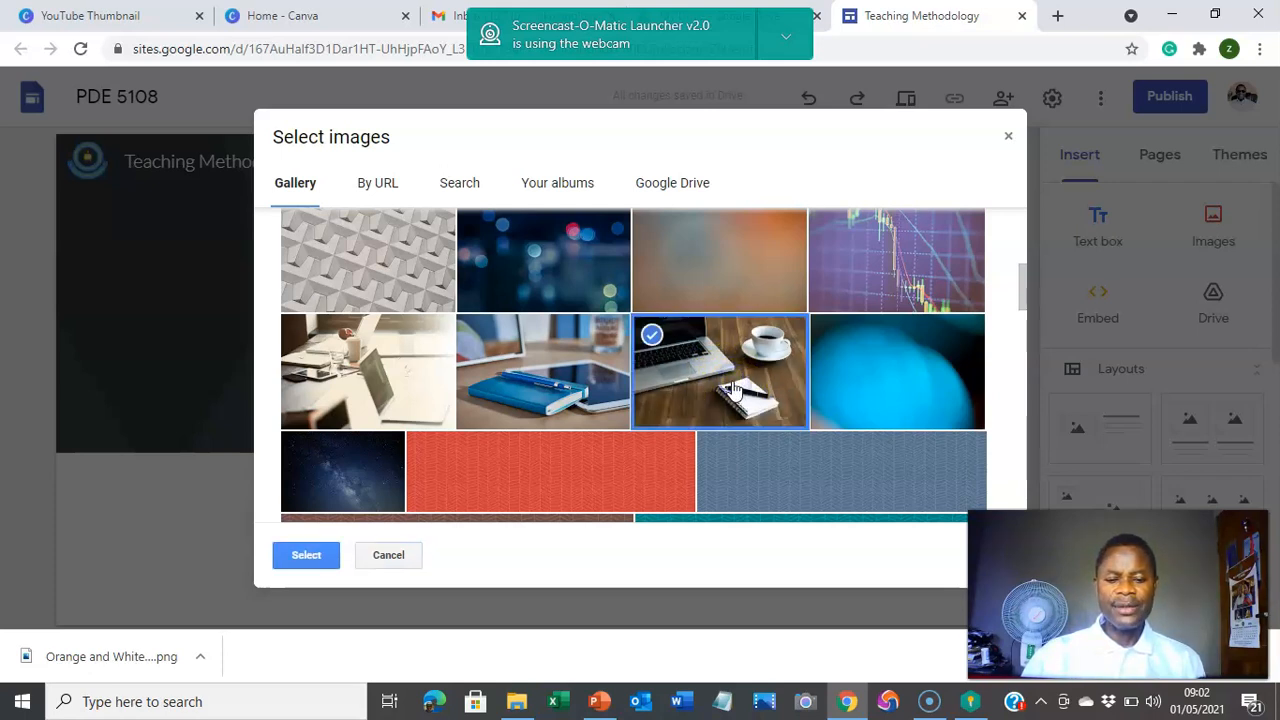
left_click(285, 560)
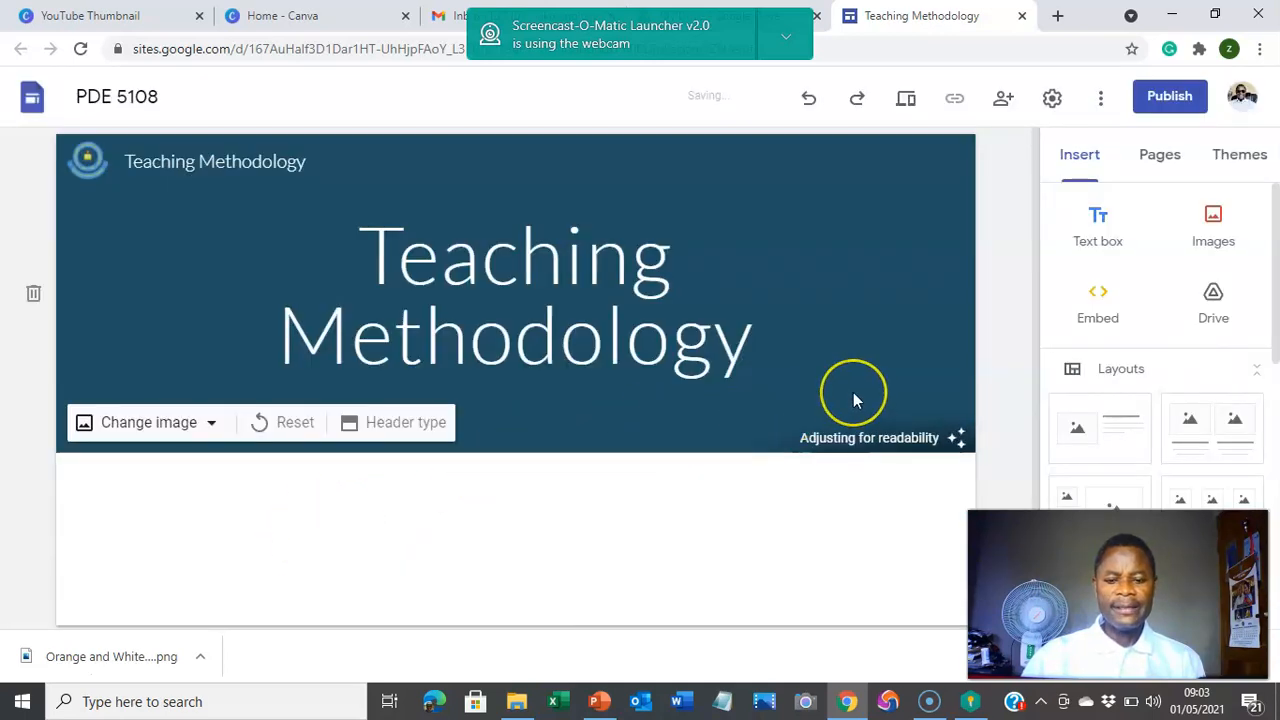
left_click(709, 568)
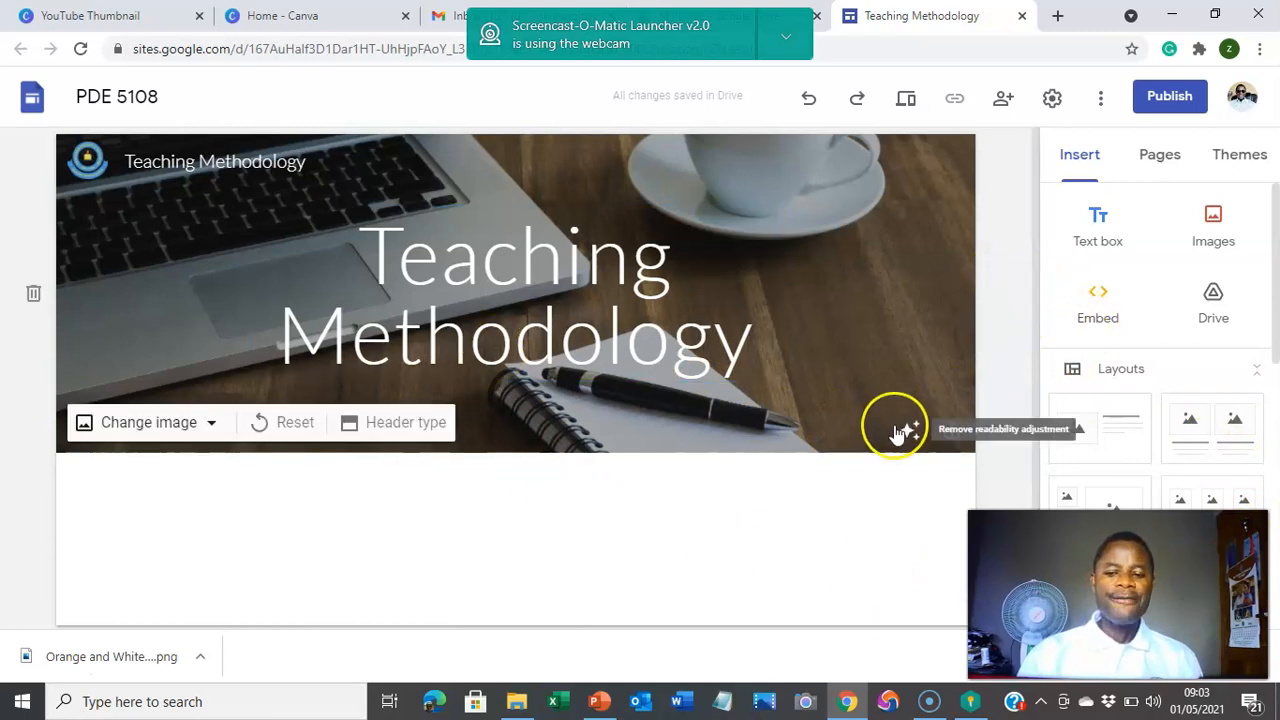
scroll(1206, 357, "down", 5)
scroll(1200, 371, "up", 5)
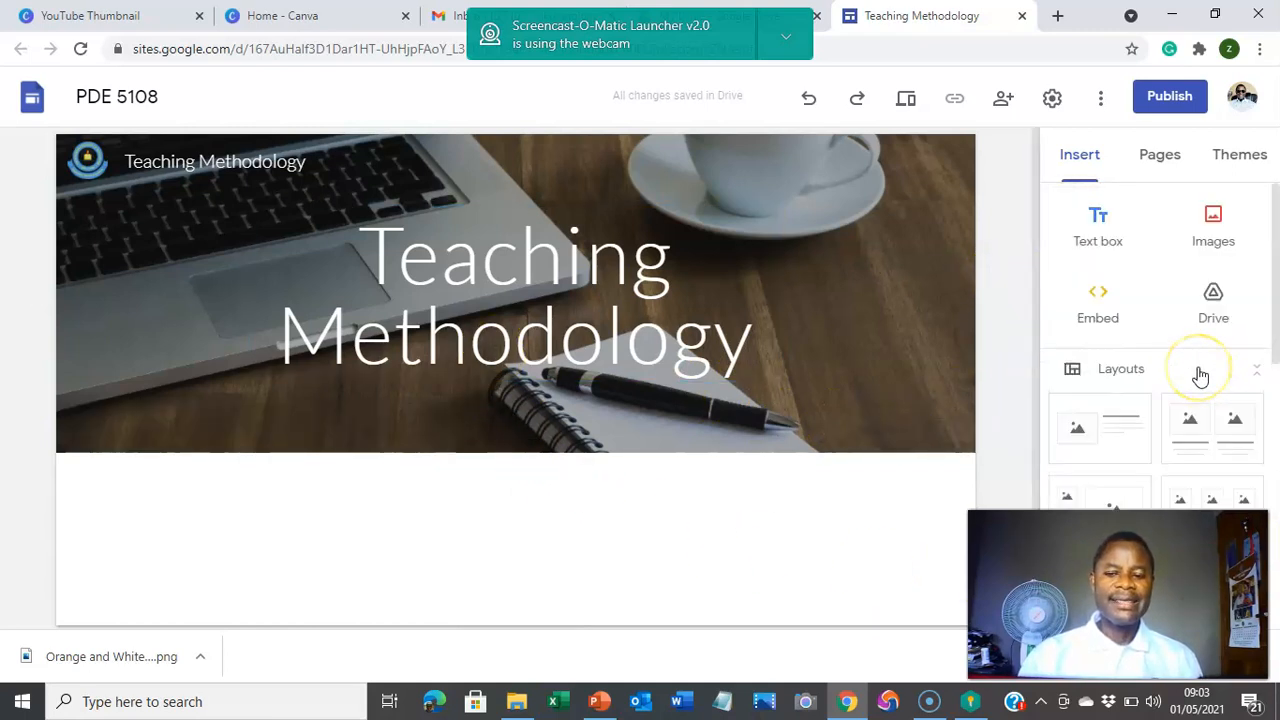
scroll(1195, 350, "down", 5)
scroll(1185, 355, "up", 3)
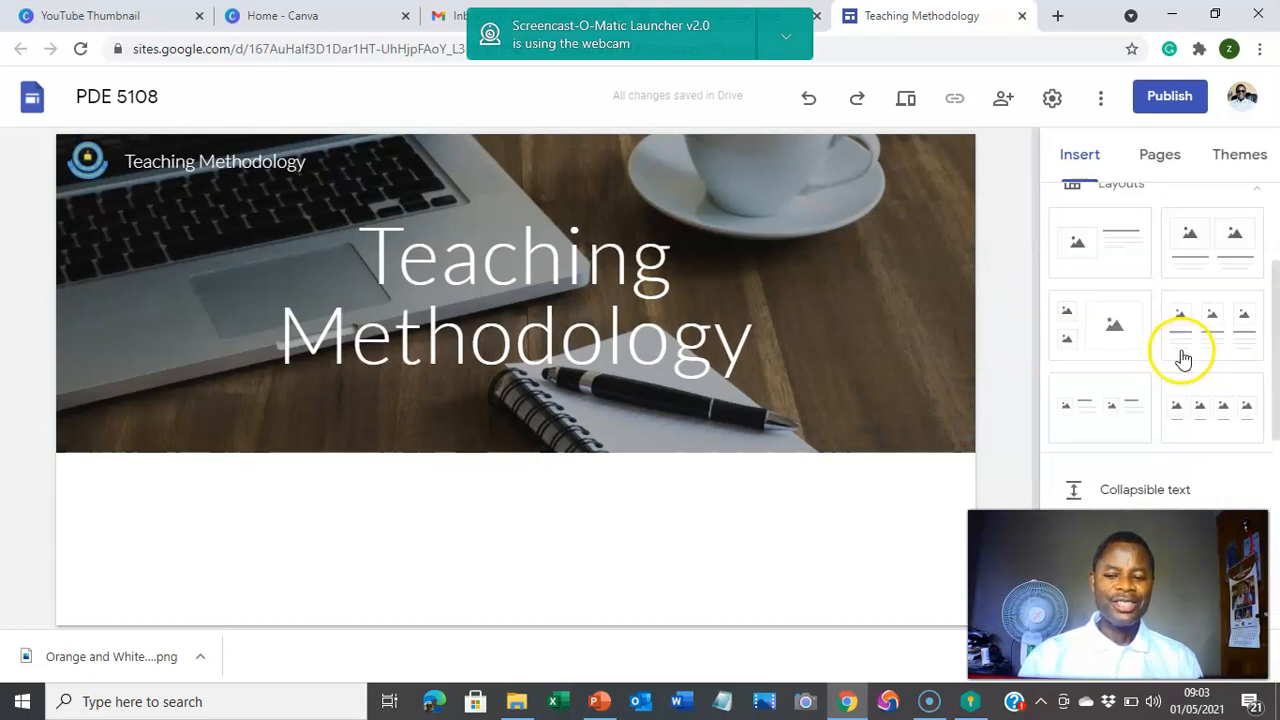
scroll(1183, 355, "up", 3)
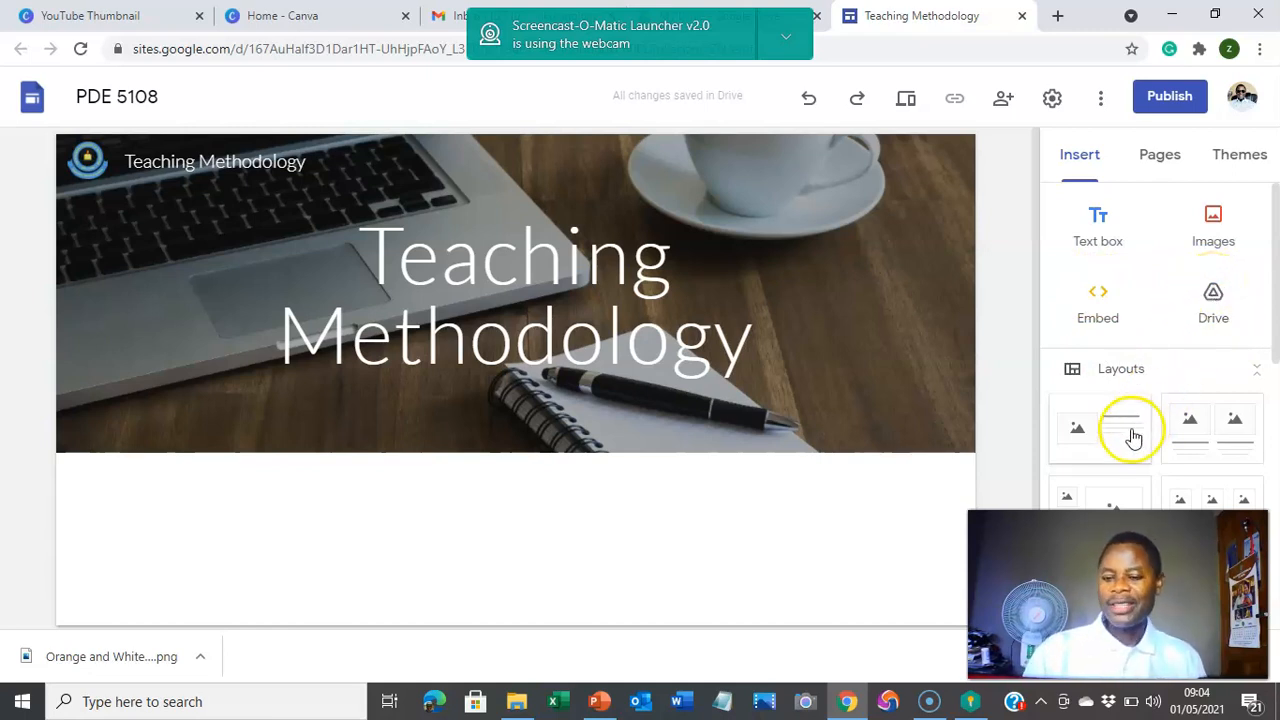
scroll(1100, 457, "down", 2)
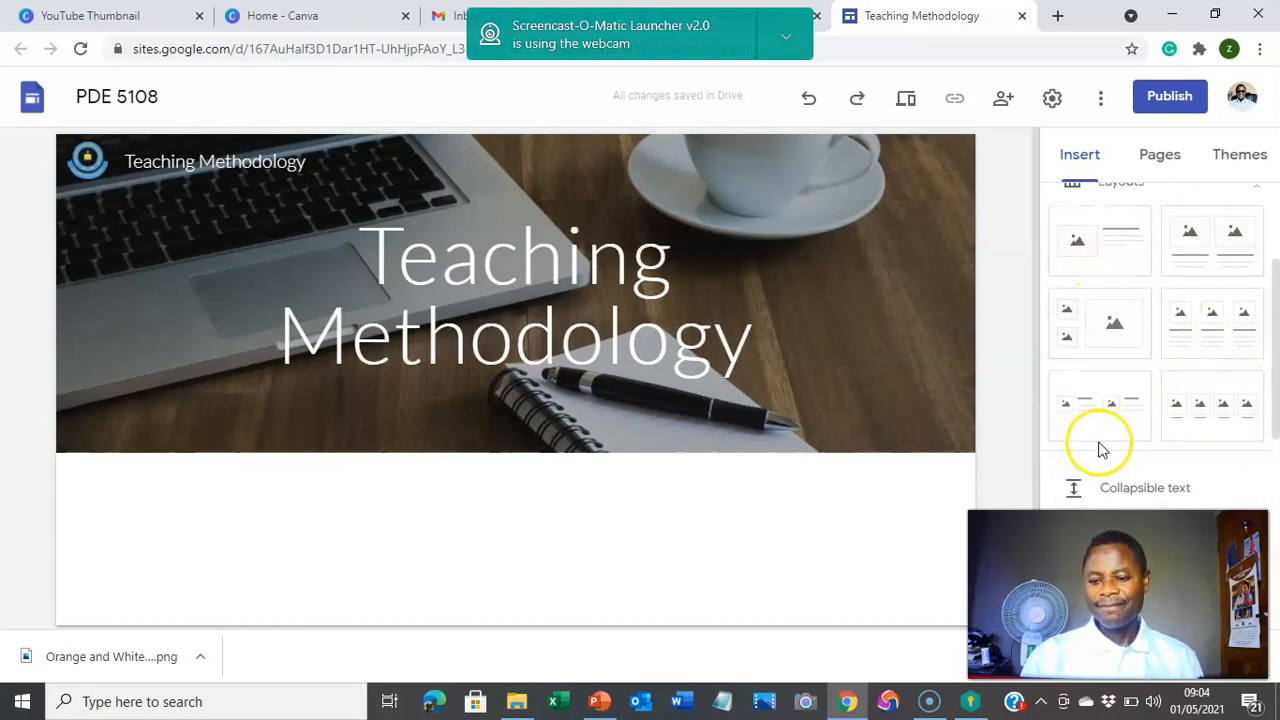
scroll(1116, 352, "up", 1)
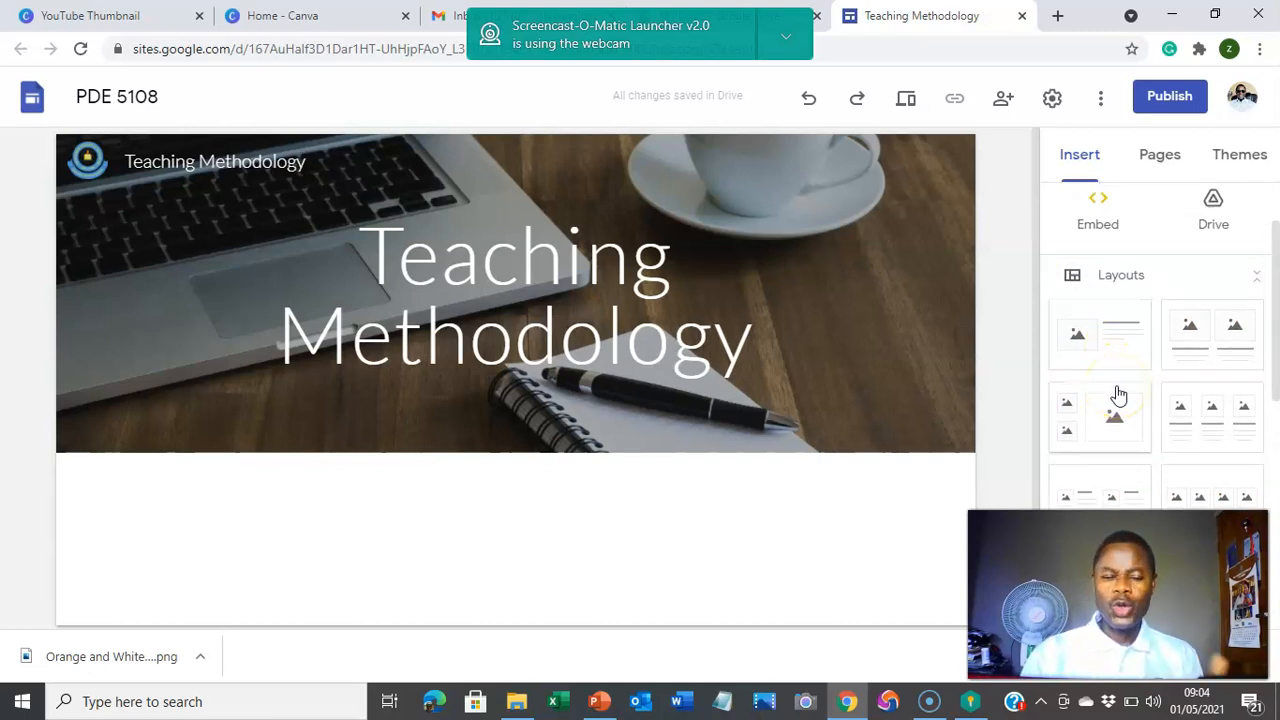
scroll(1123, 420, "down", 2)
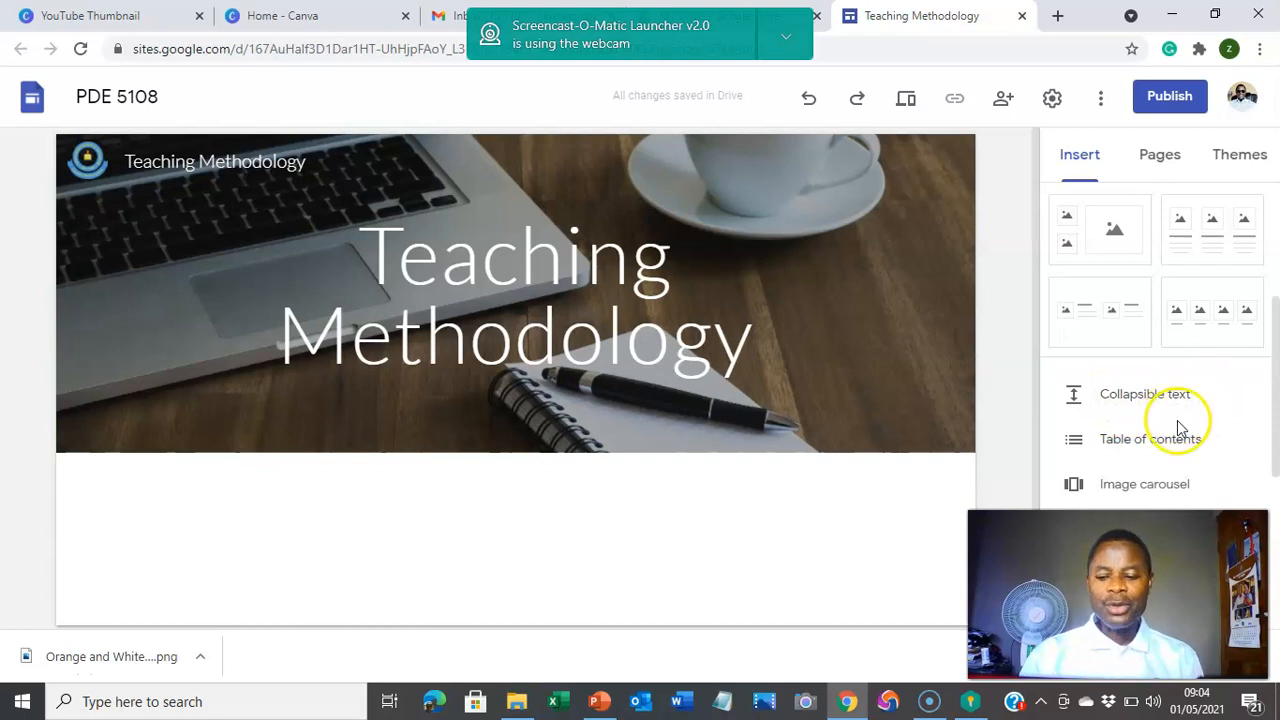
scroll(1147, 450, "down", 1)
scroll(1145, 450, "down", 2)
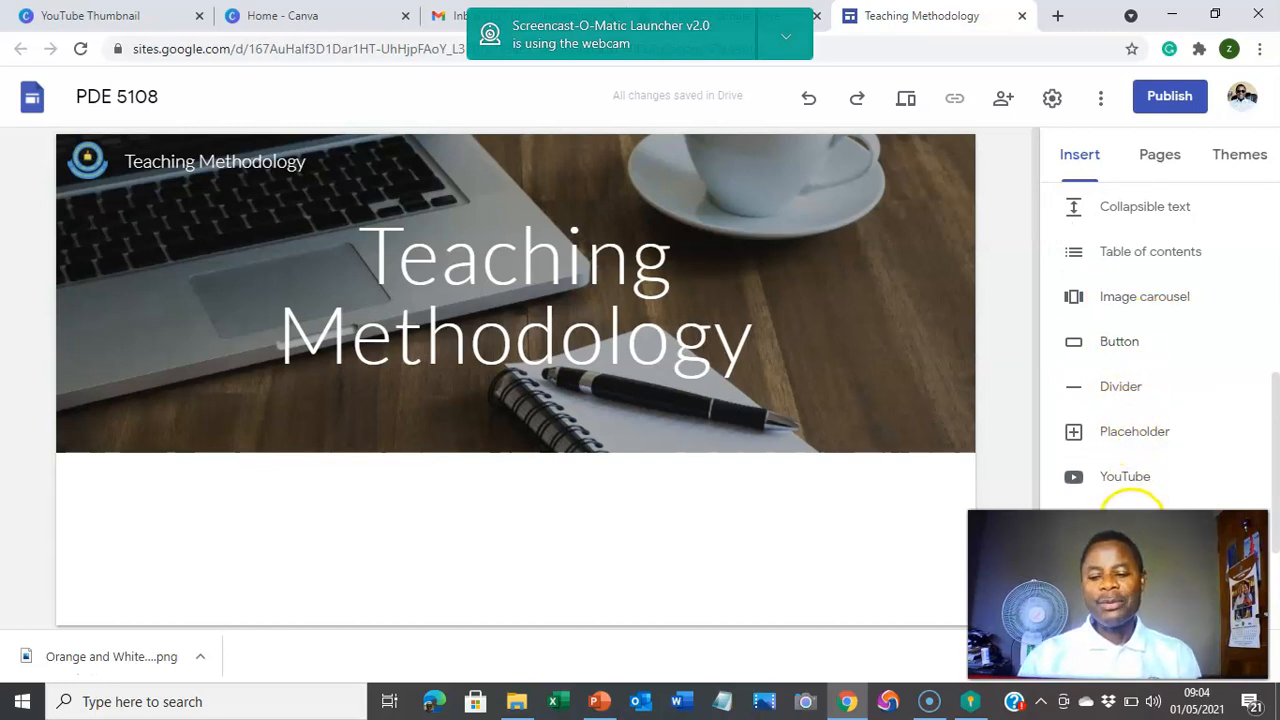
scroll(1120, 505, "down", 2)
scroll(1115, 500, "up", 2)
scroll(1120, 497, "down", 5)
scroll(1120, 497, "up", 1)
scroll(1120, 497, "down", 3)
scroll(1120, 497, "up", 1)
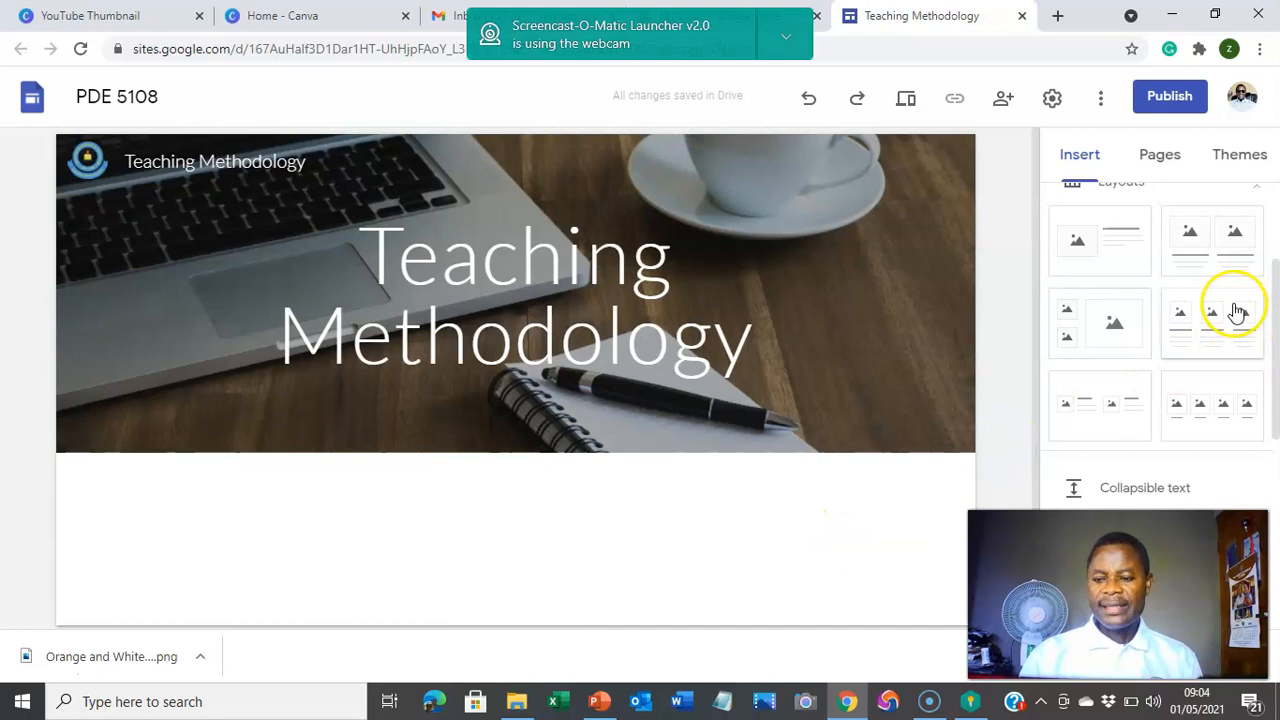
Step: Insert the three-column image layout beneath the header and start filling the first placeholder
left_click(1236, 311)
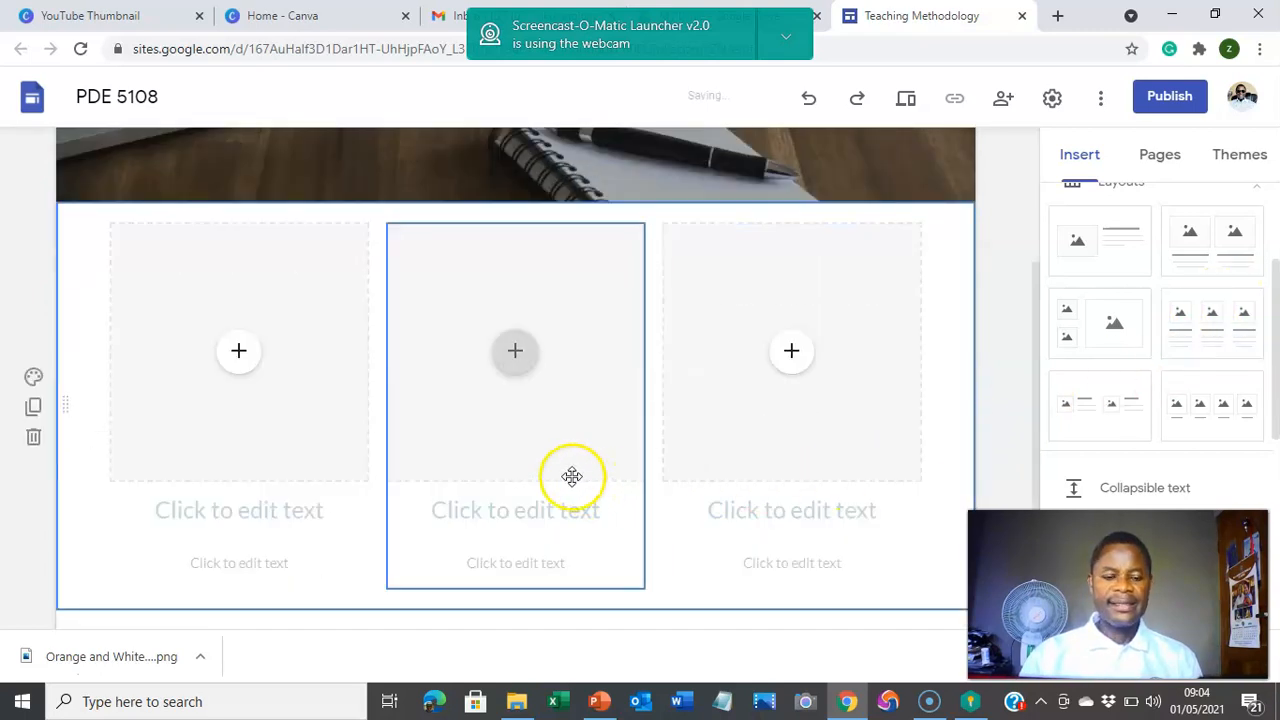
left_click(232, 374)
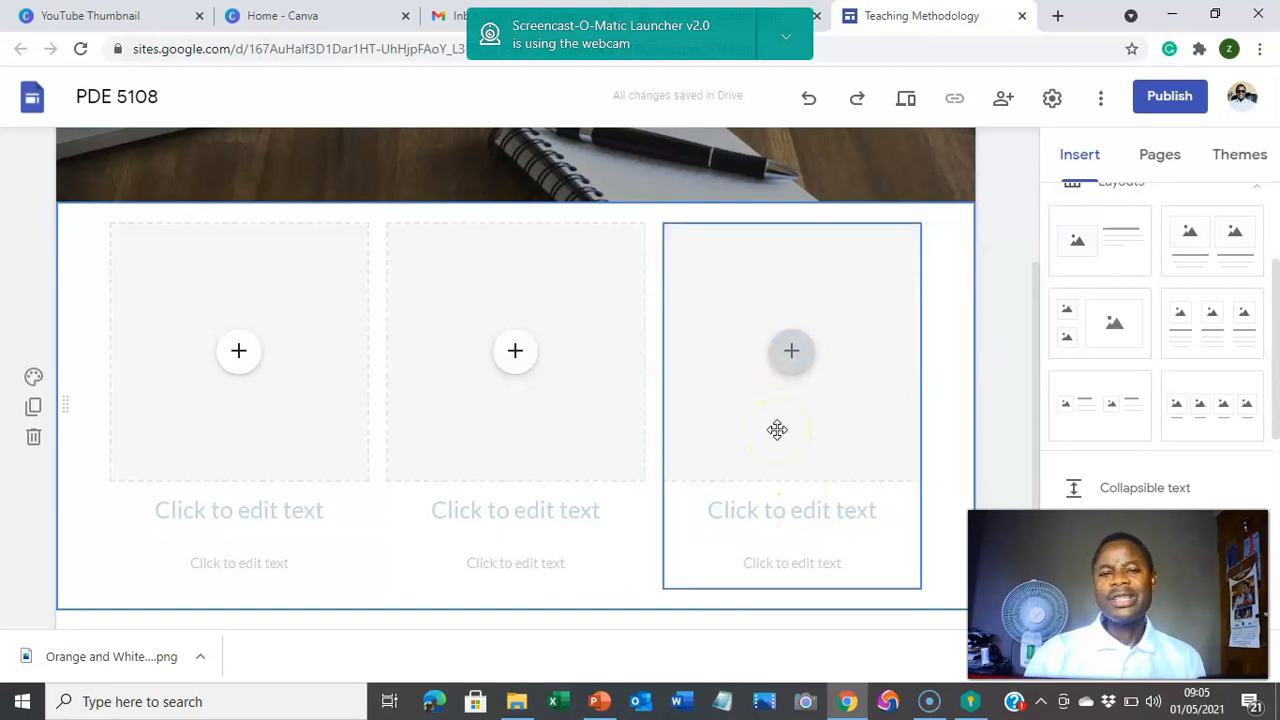
left_click(245, 350)
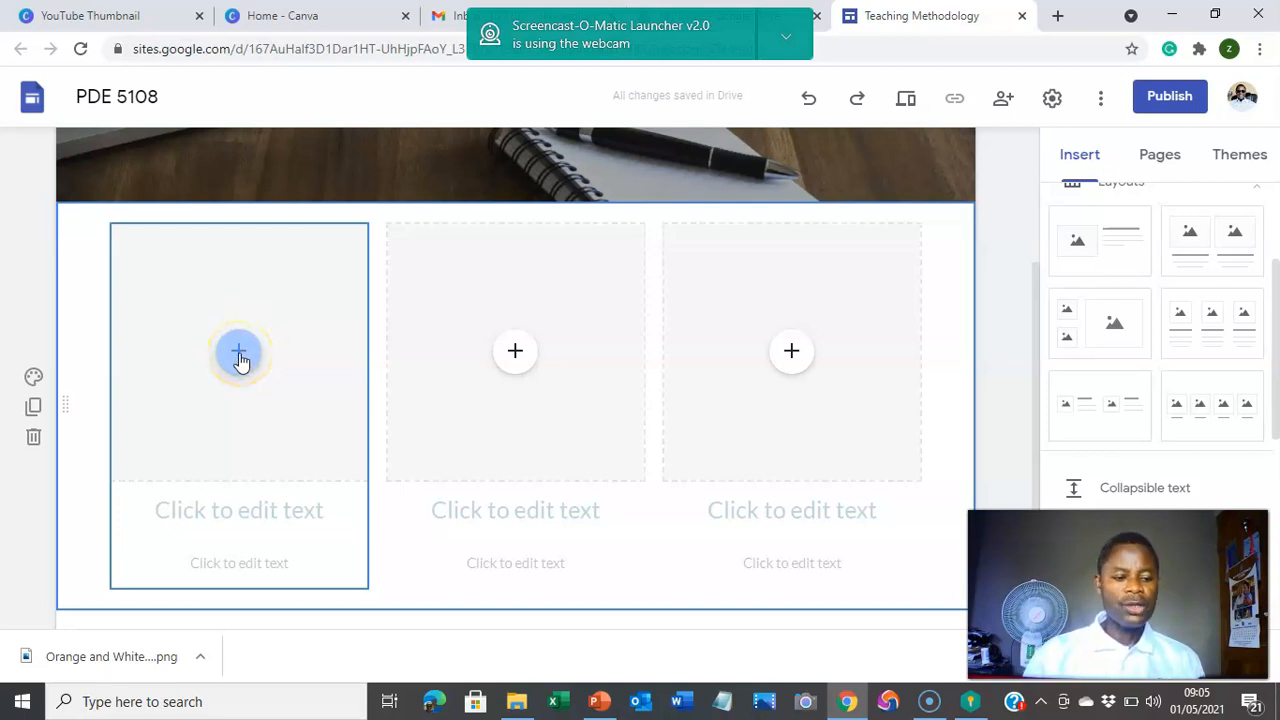
Step: Insert the IMG_20200719 Drive photo of the man in sunglasses into the first column
left_click(240, 356)
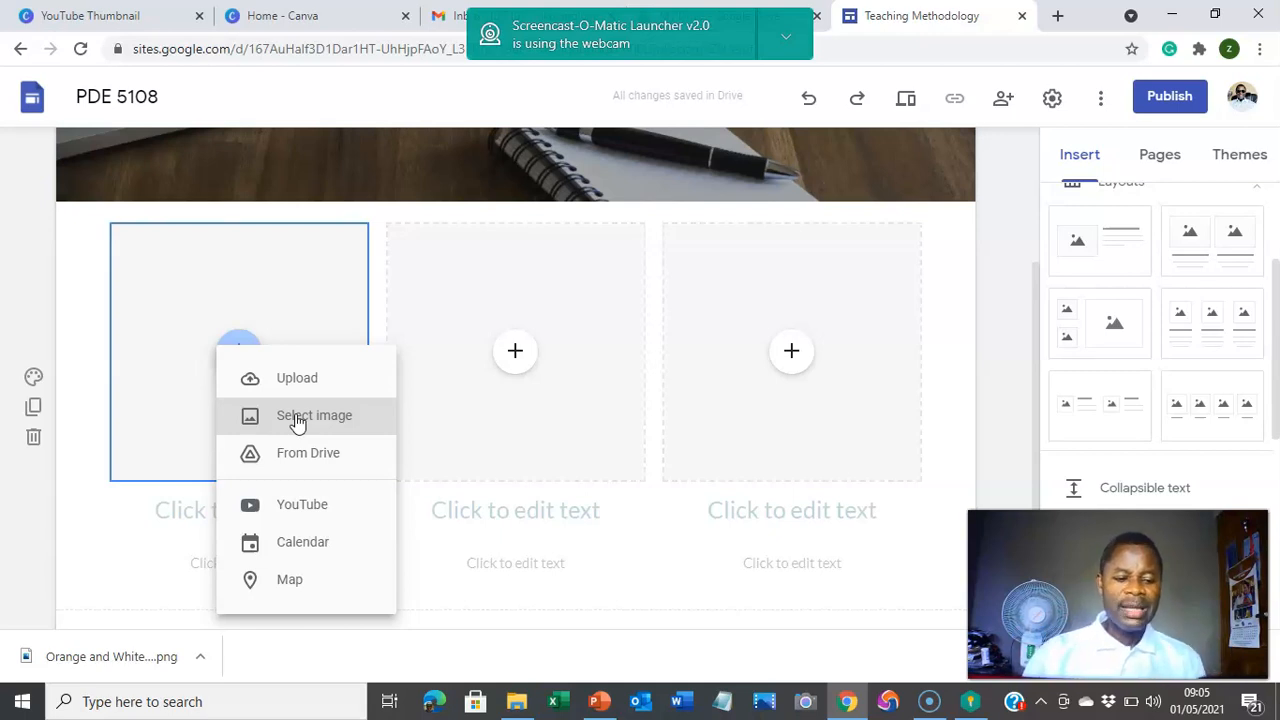
left_click(296, 421)
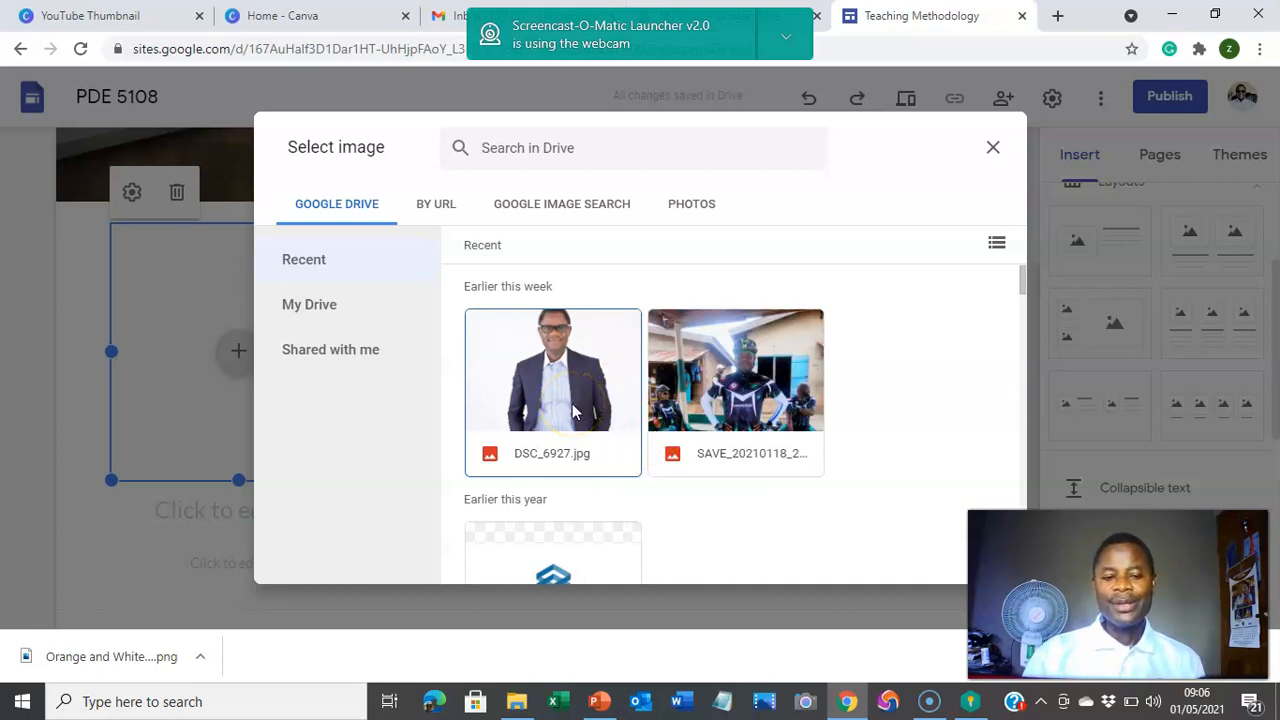
scroll(668, 410, "down", 3)
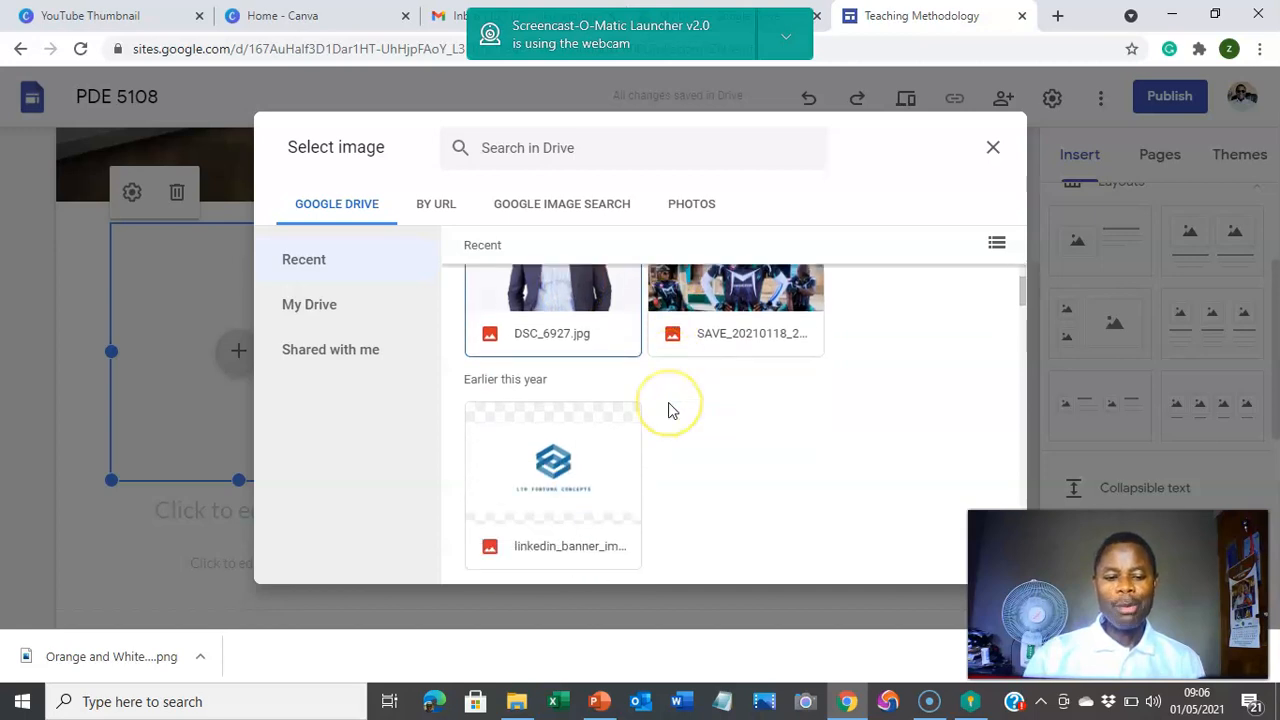
scroll(668, 410, "up", 3)
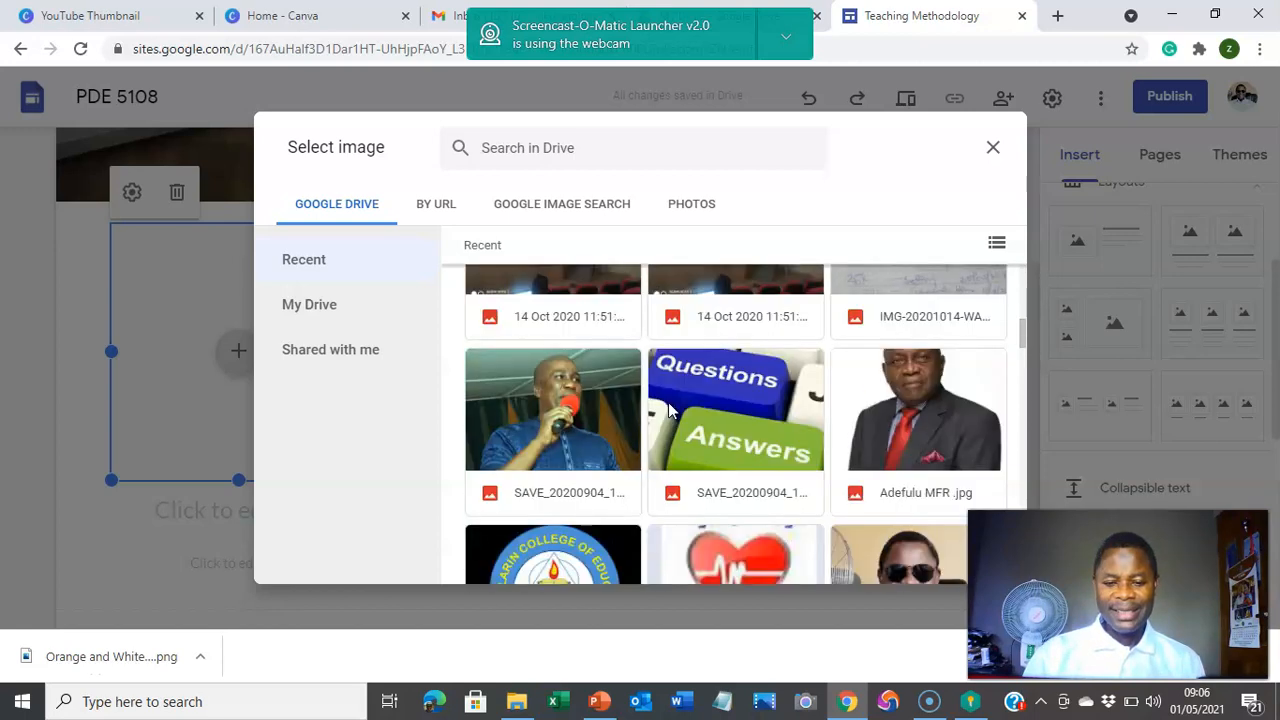
scroll(668, 408, "down", 3)
scroll(668, 408, "up", 1)
scroll(670, 408, "down", 5)
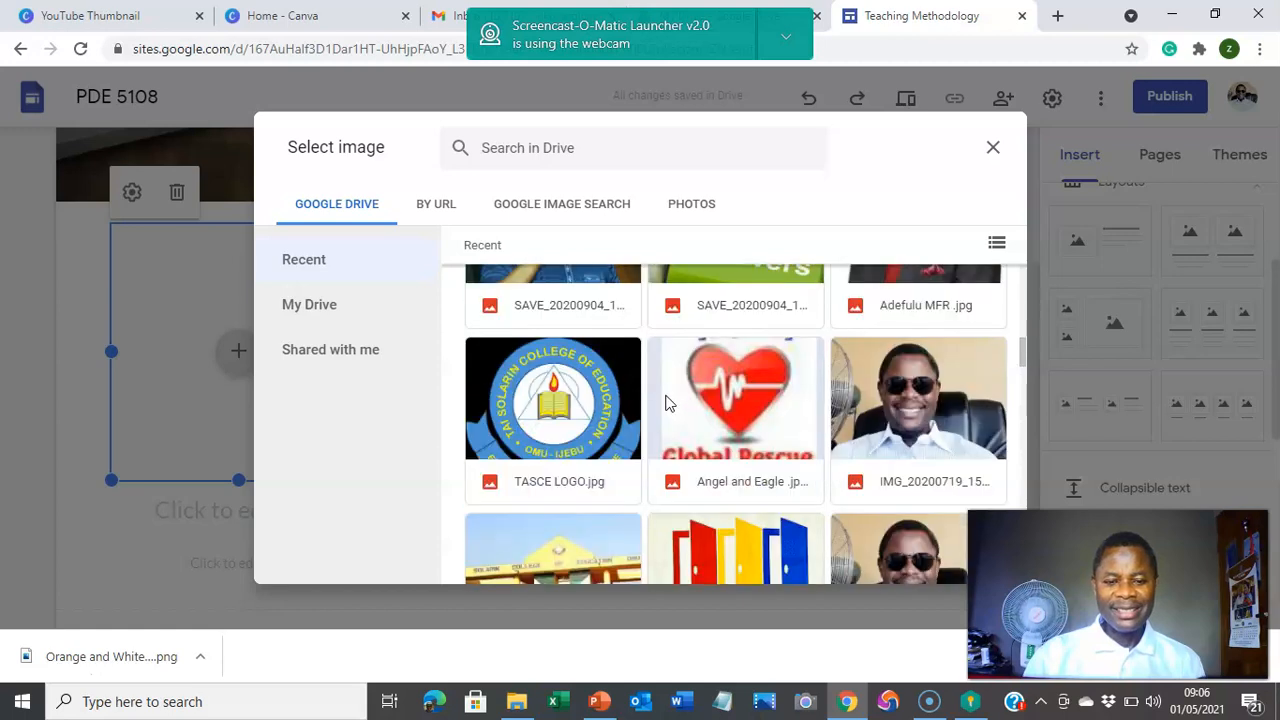
left_click(925, 405)
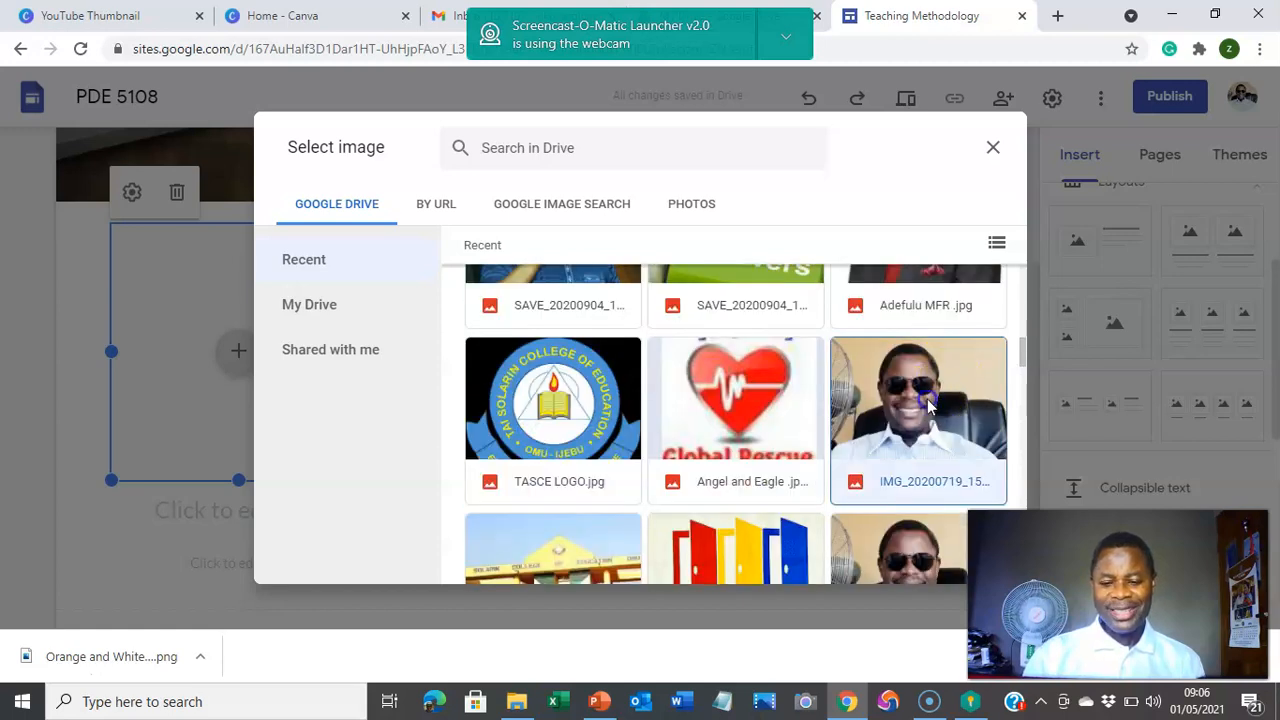
left_click(962, 561)
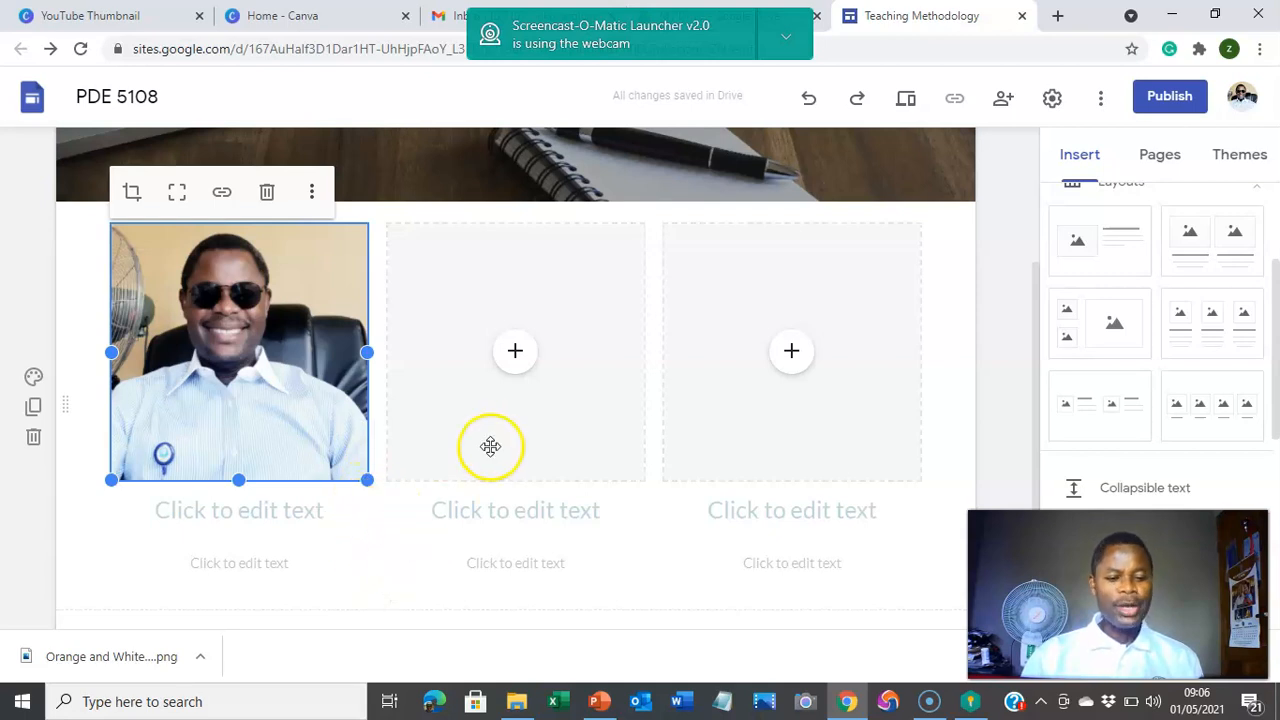
Step: Undo the accidental photo widening and caption the first photo with the instructor's full name
left_click_drag(490, 446, 255, 365)
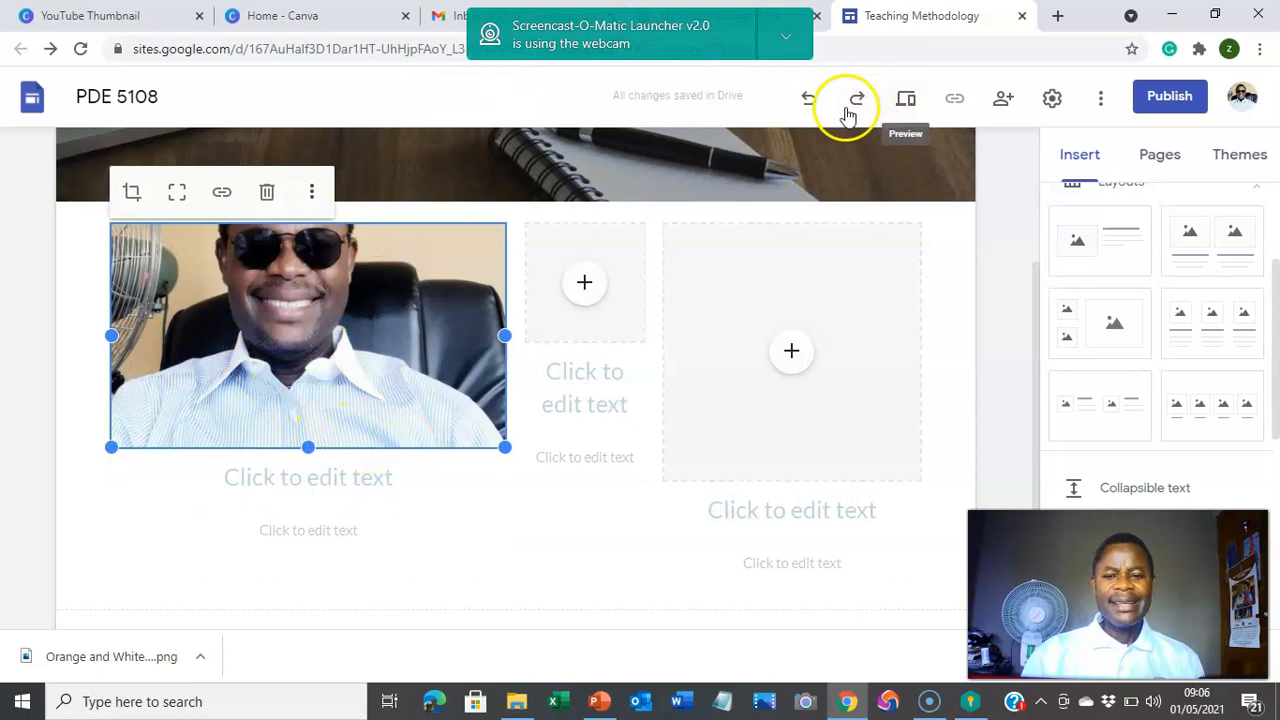
left_click(808, 100)
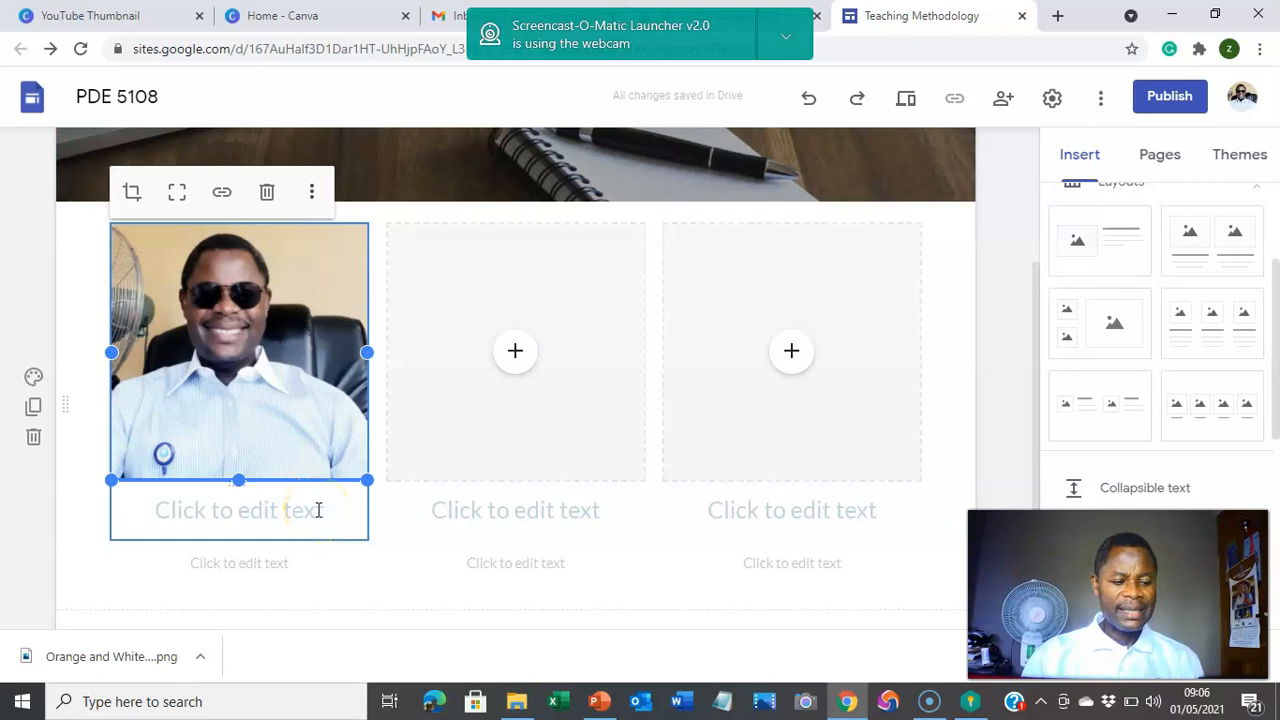
left_click(318, 510)
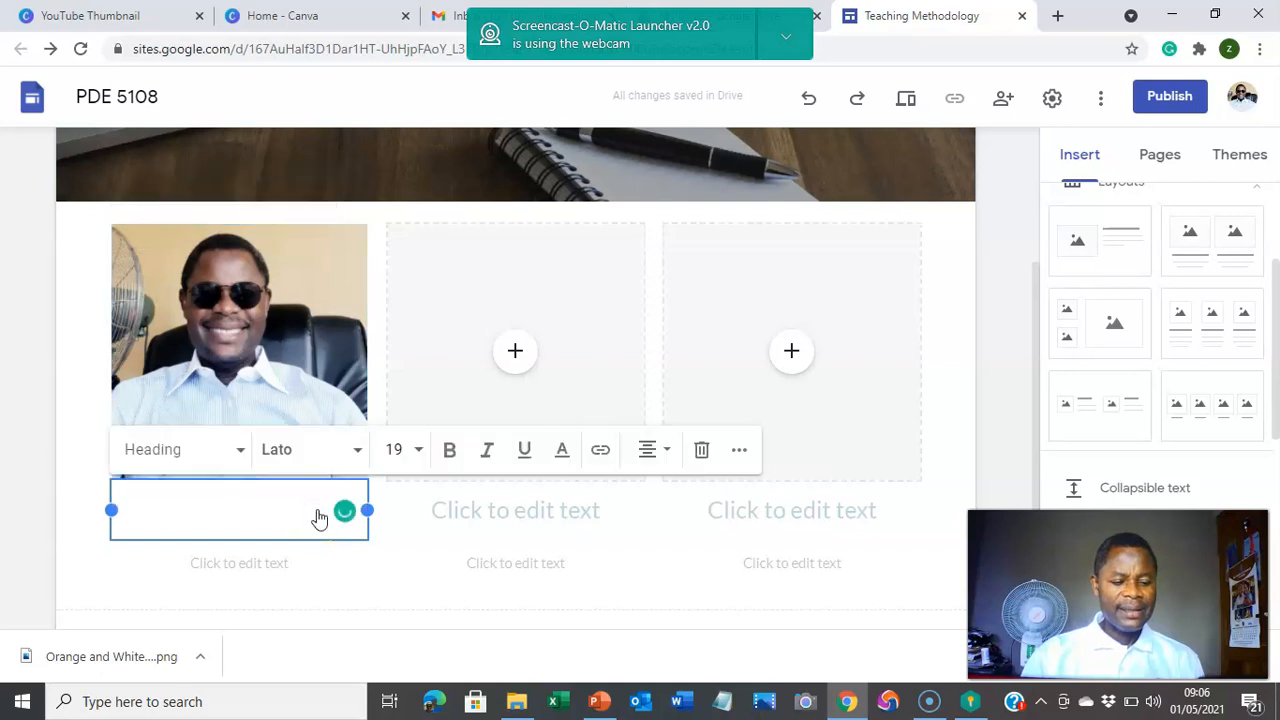
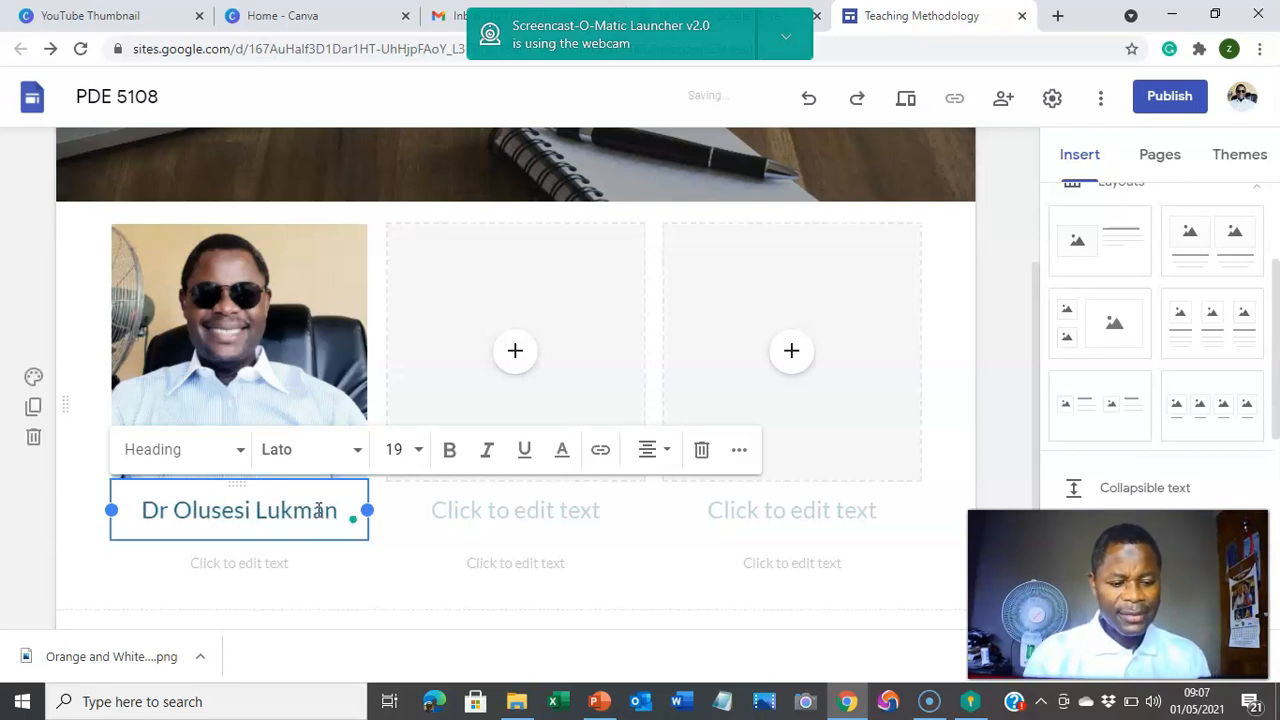
Step: Delete the empty subtext line beneath the instructor's name caption
left_click(305, 576)
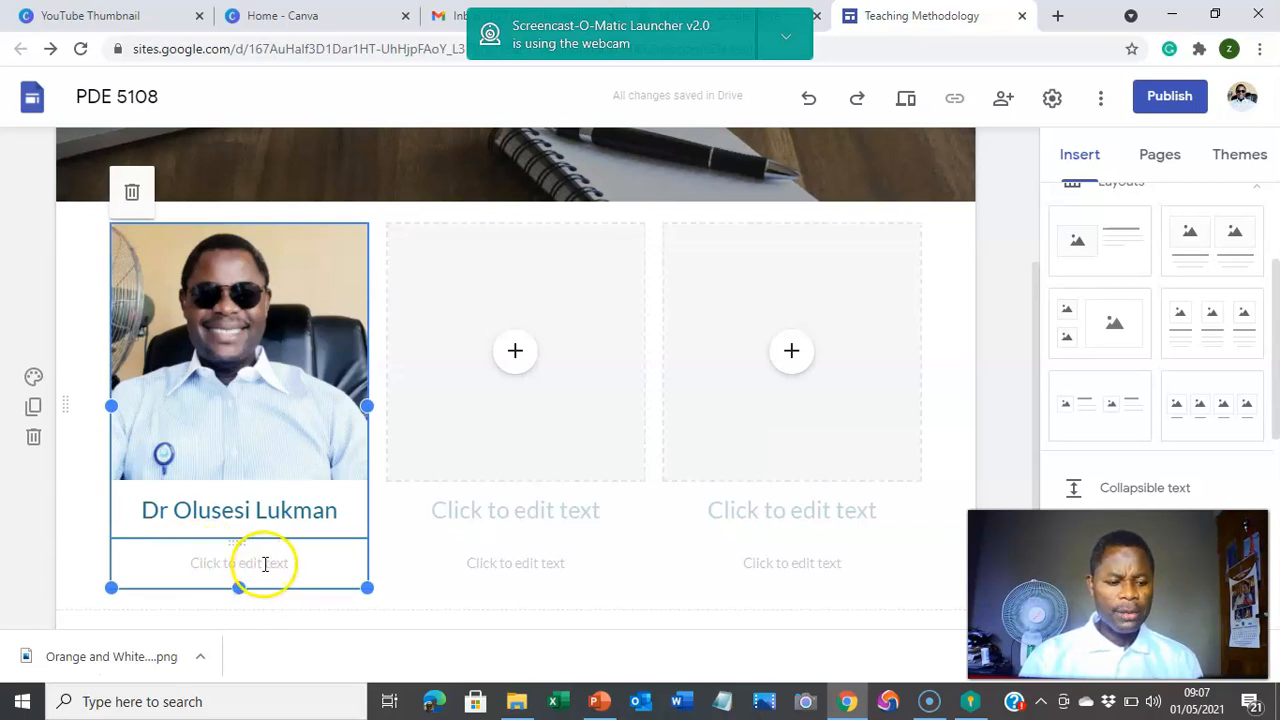
left_click(281, 567)
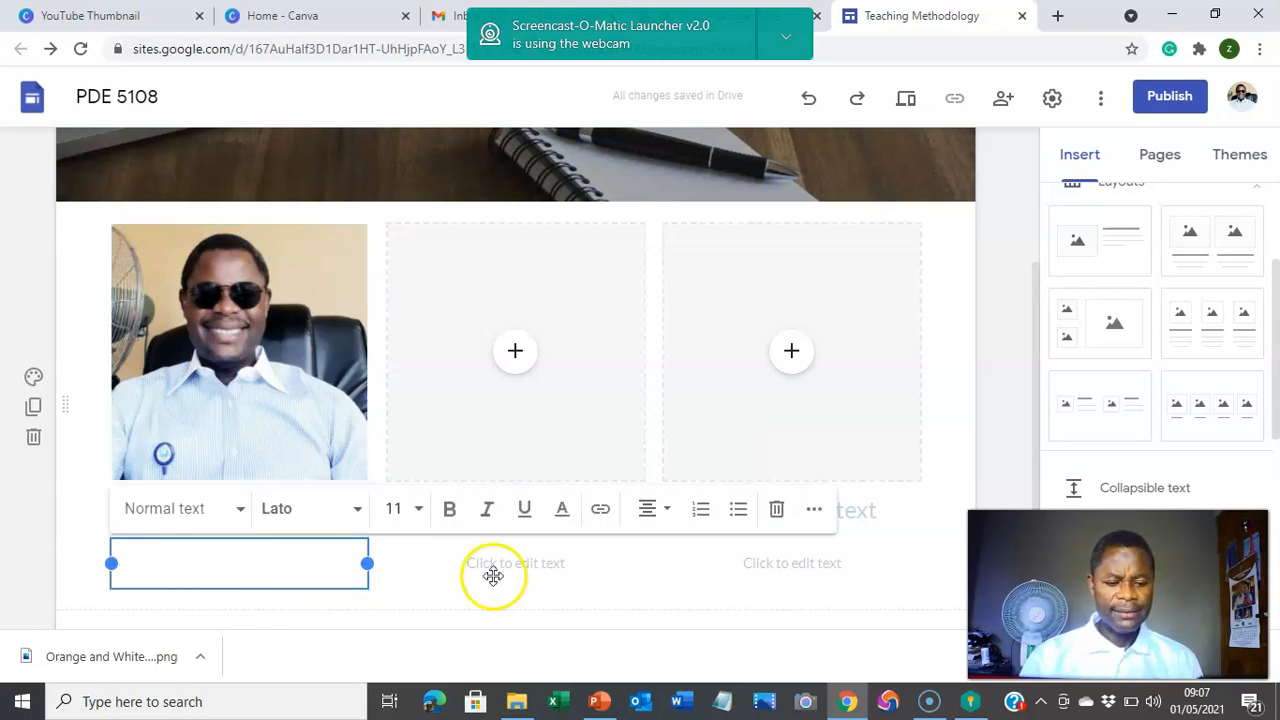
left_click(778, 511)
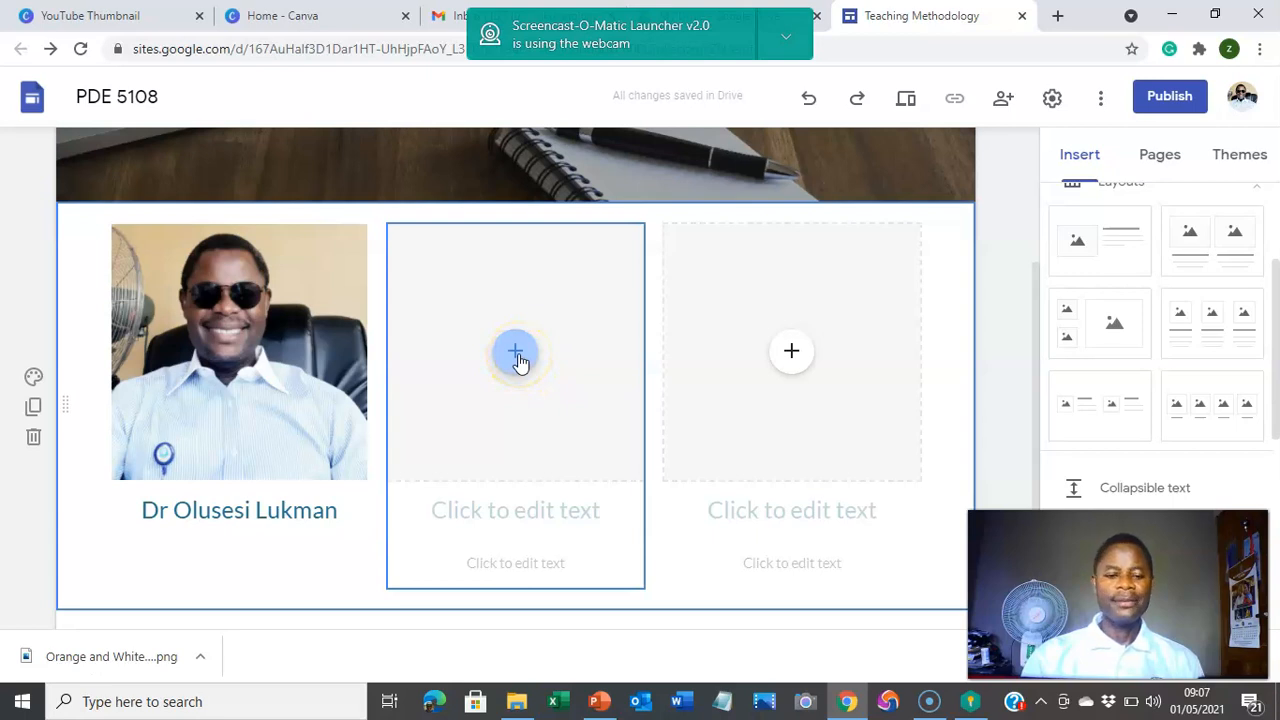
Step: Upload the 'acada 2' graduation-cap image from Downloads into the middle column's placeholder
left_click(516, 355)
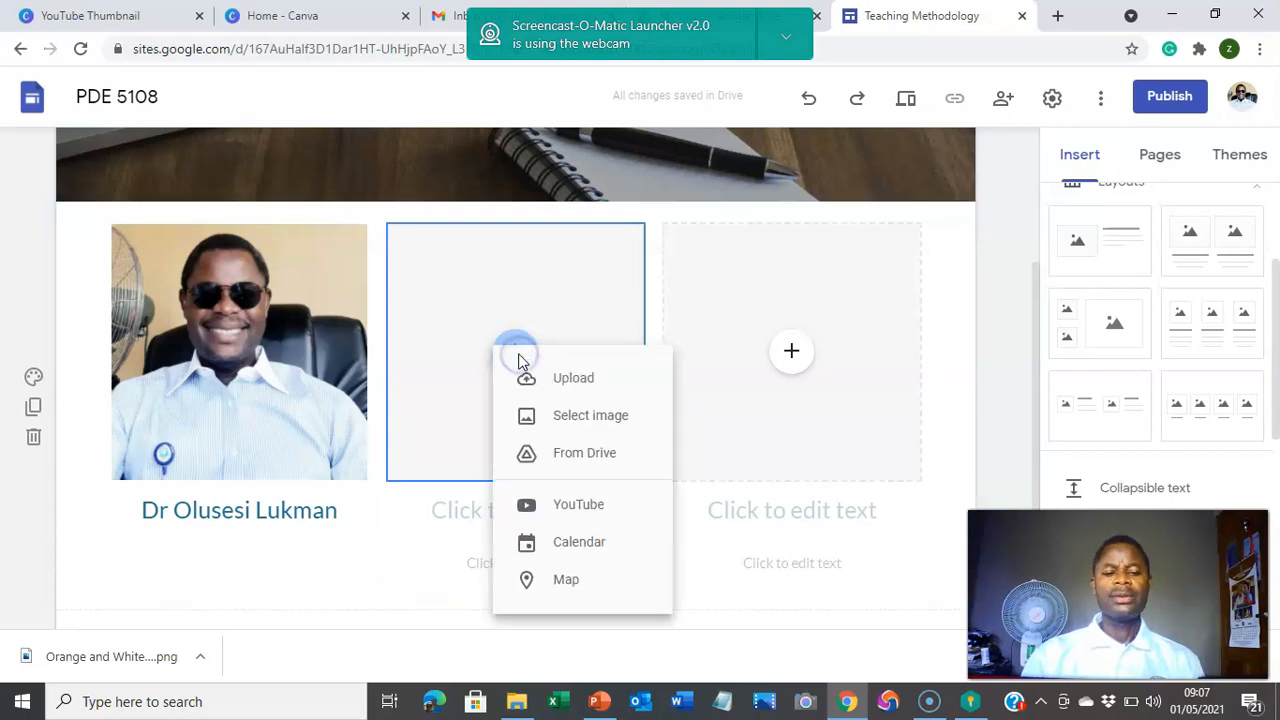
left_click(574, 382)
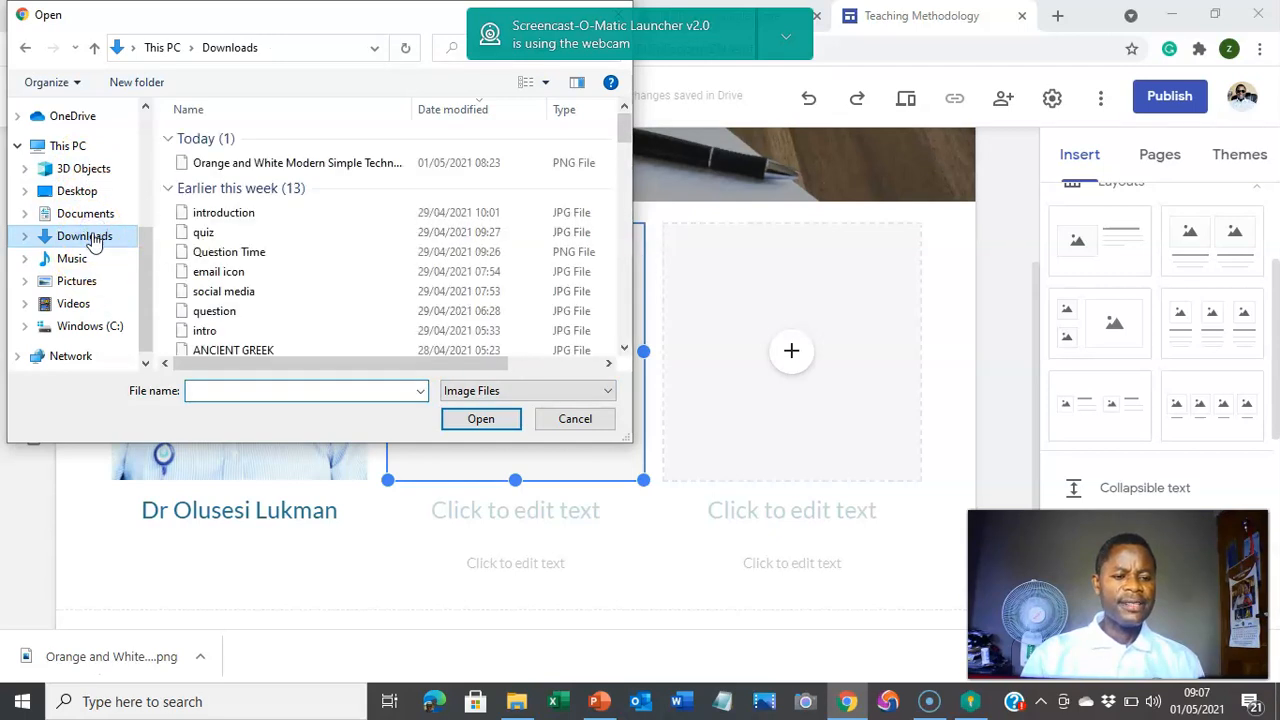
scroll(394, 314, "down", 2)
scroll(394, 316, "down", 1)
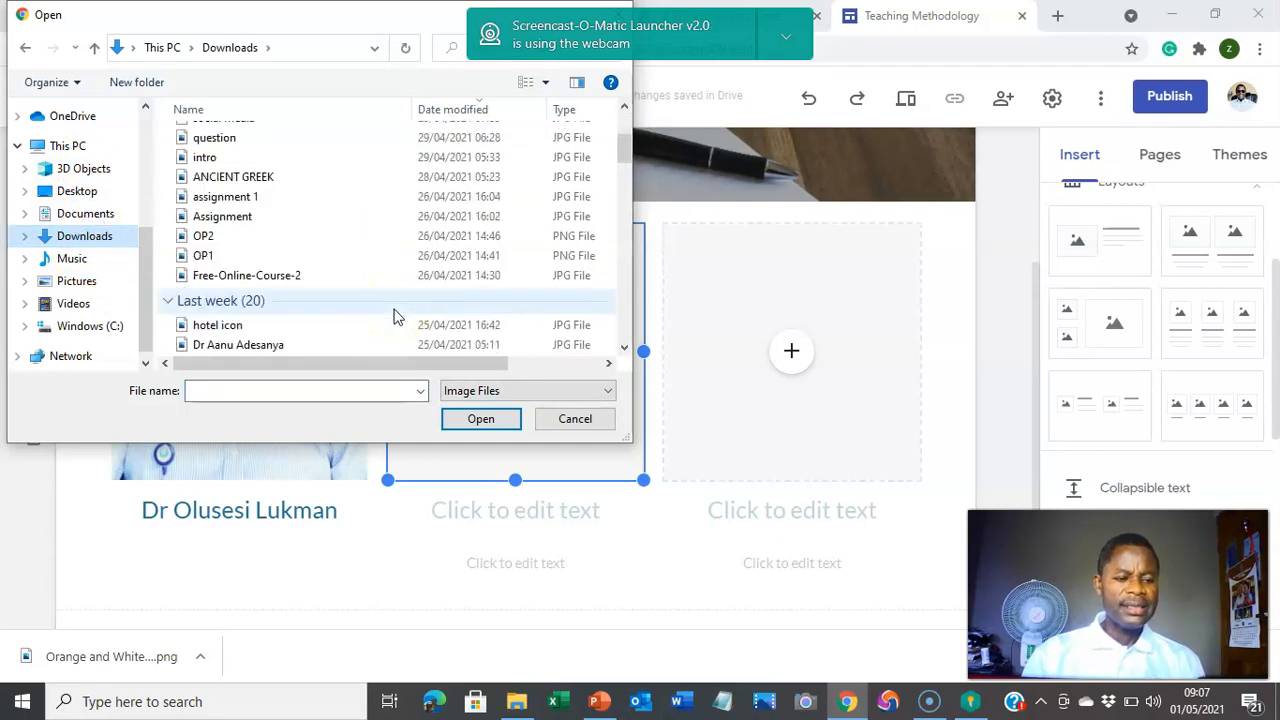
scroll(394, 316, "down", 1)
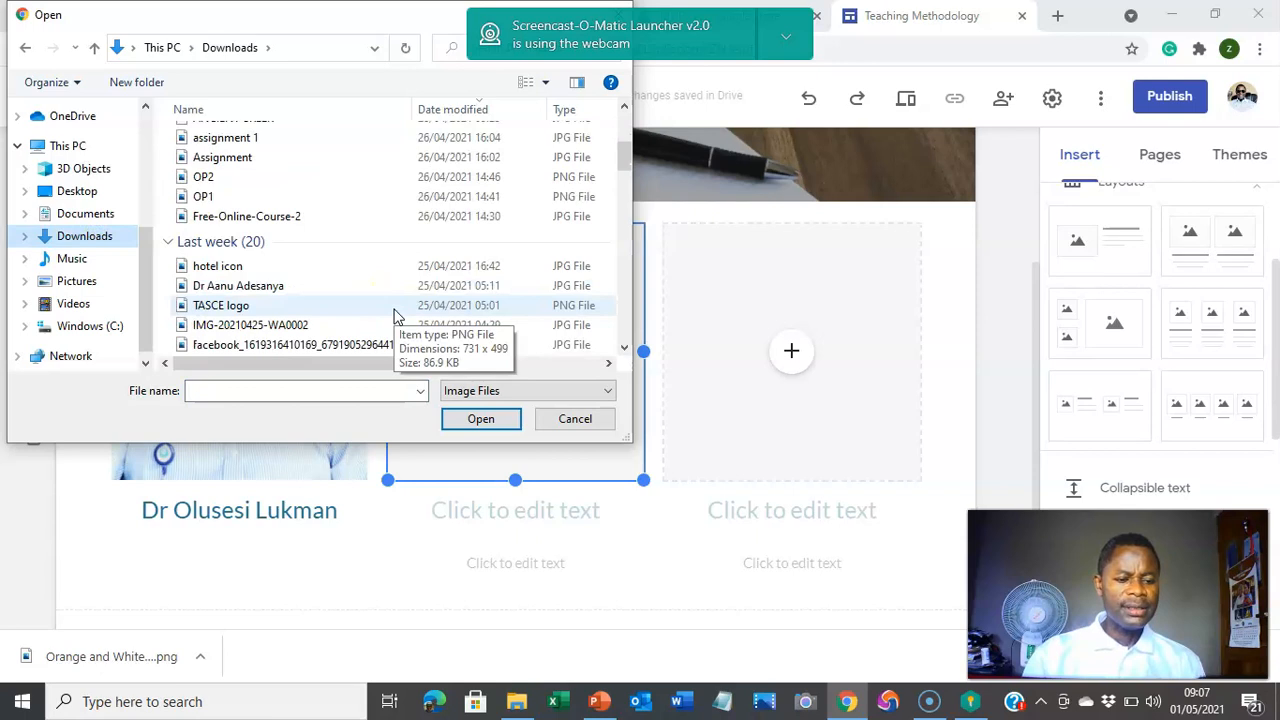
scroll(394, 316, "down", 2)
scroll(394, 316, "down", 1)
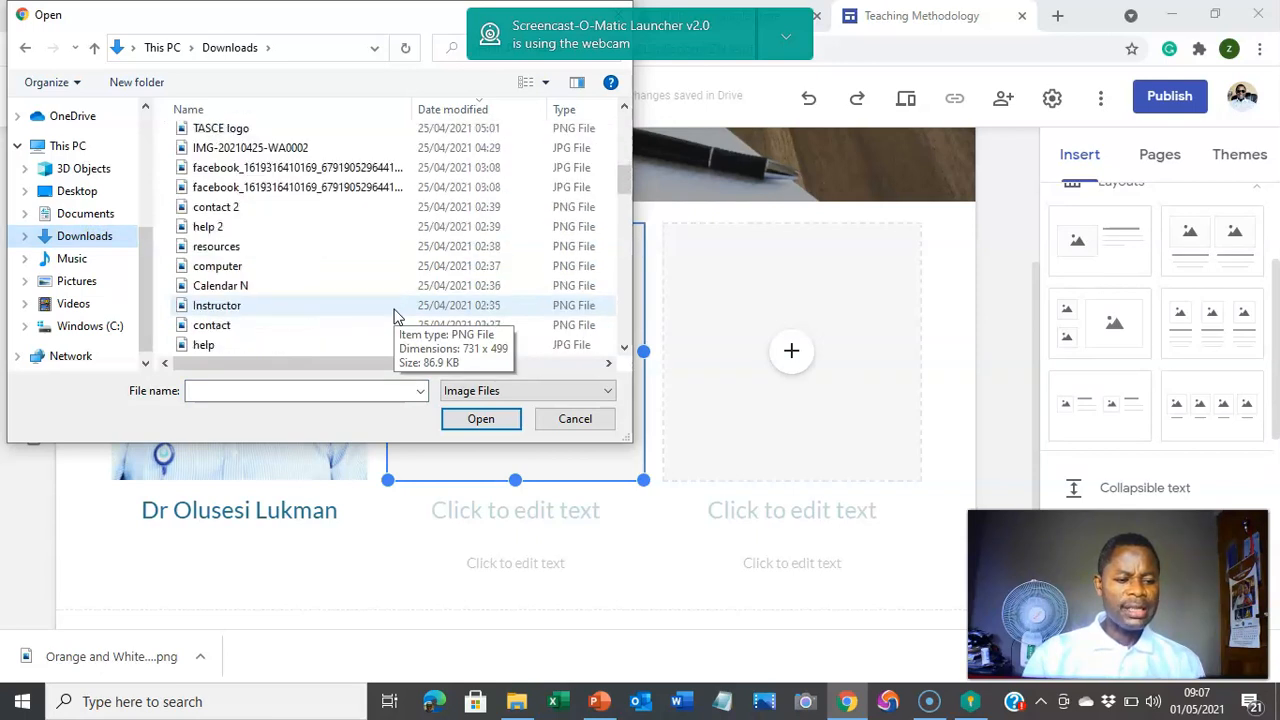
left_click(335, 316)
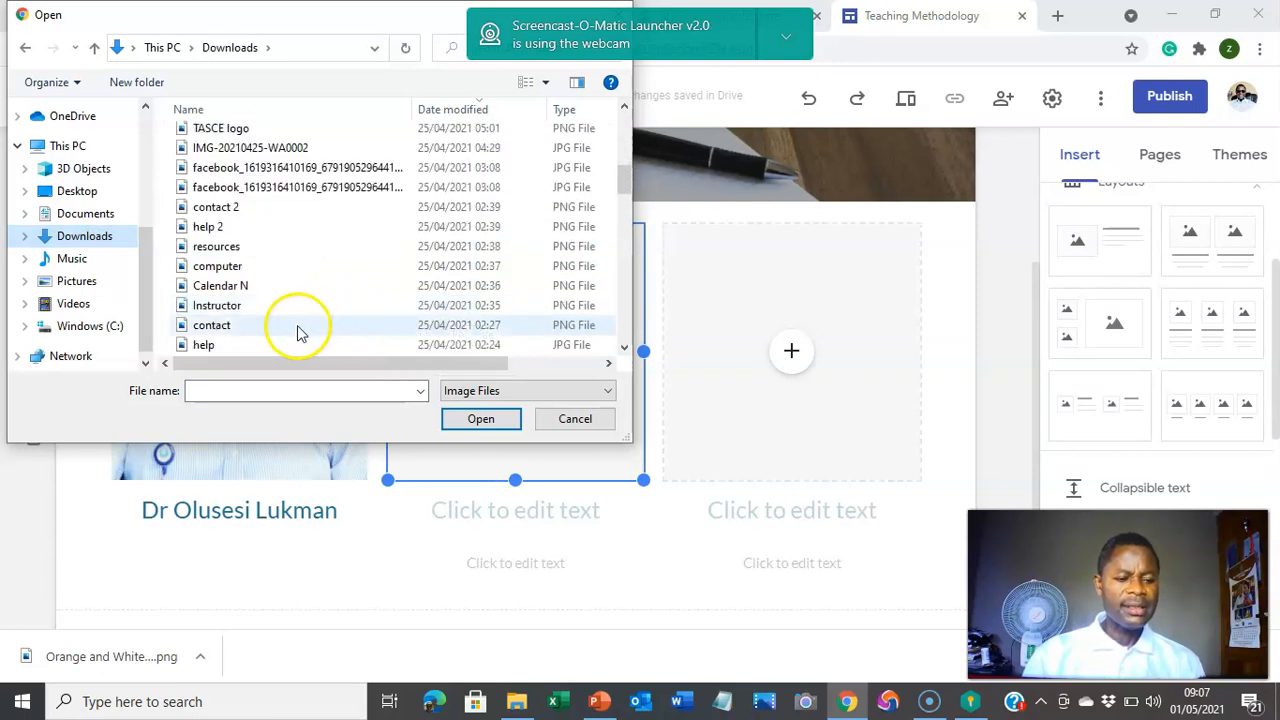
scroll(271, 334, "down", 2)
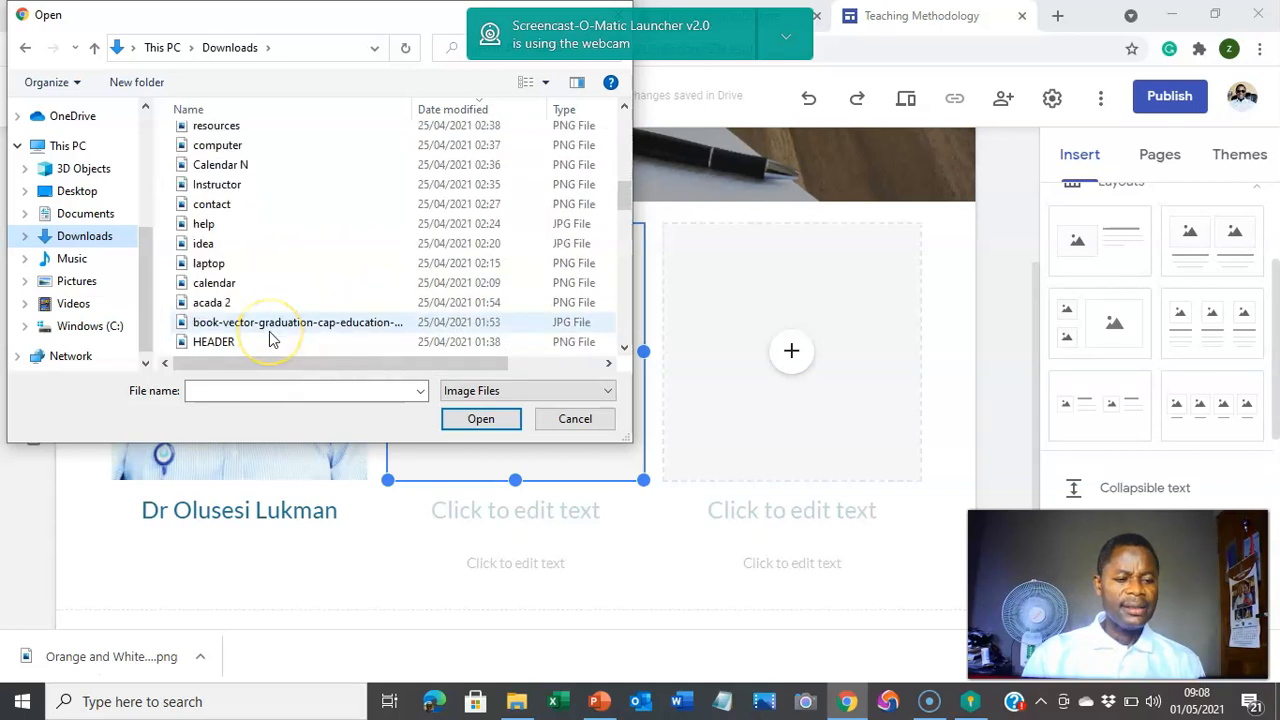
scroll(270, 340, "down", 1)
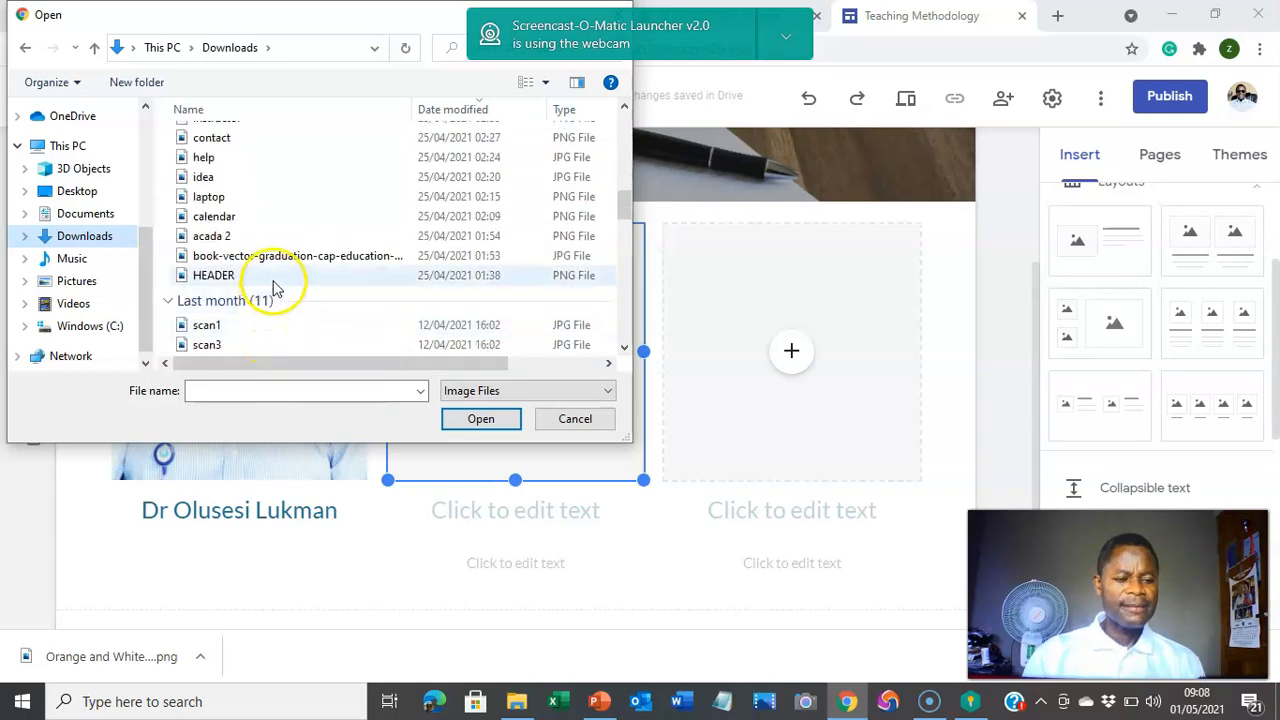
left_click(268, 237)
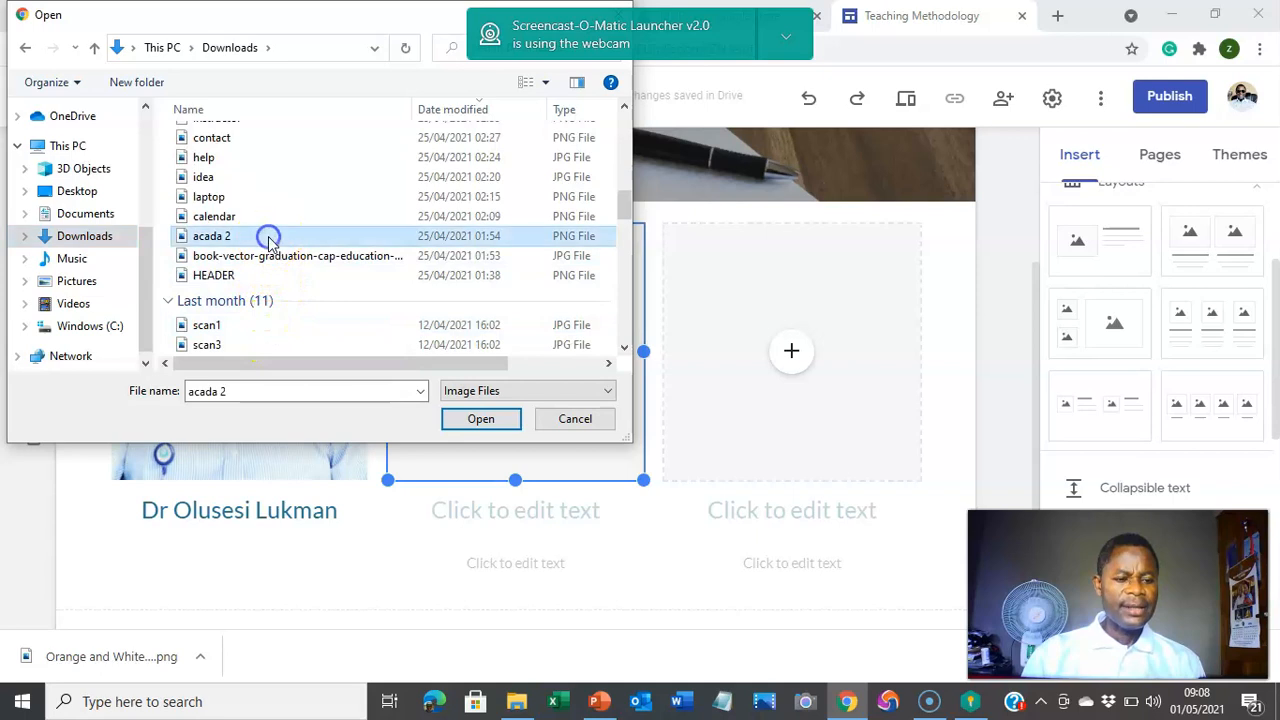
left_click(460, 418)
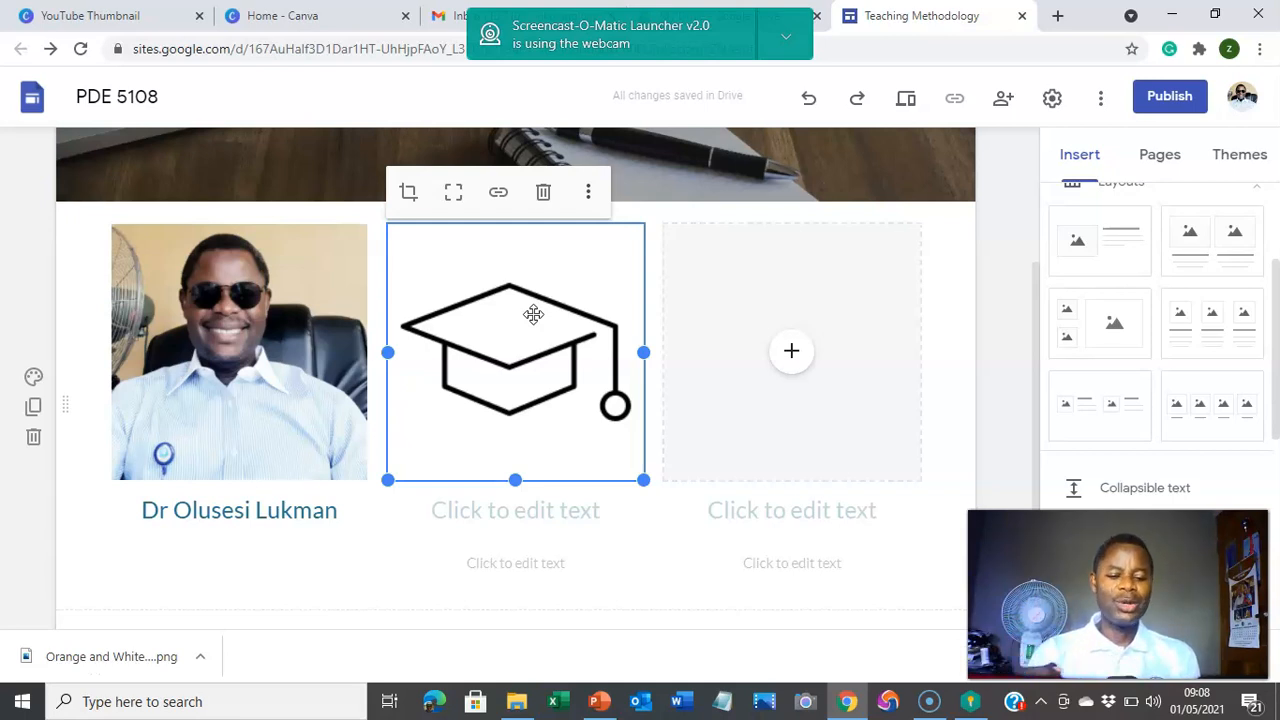
Step: Caption the graduation cap 'Course Outline' and delete the blank subtitle box under it
left_click(570, 523)
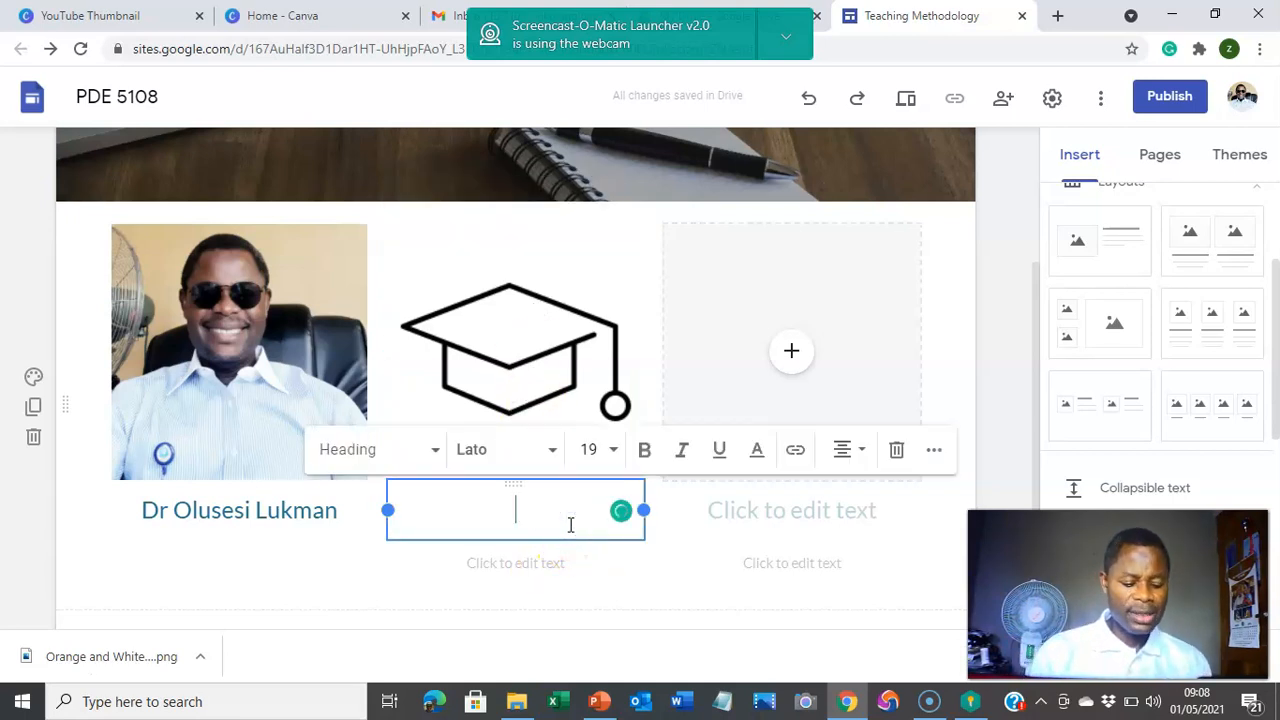
type("Cou")
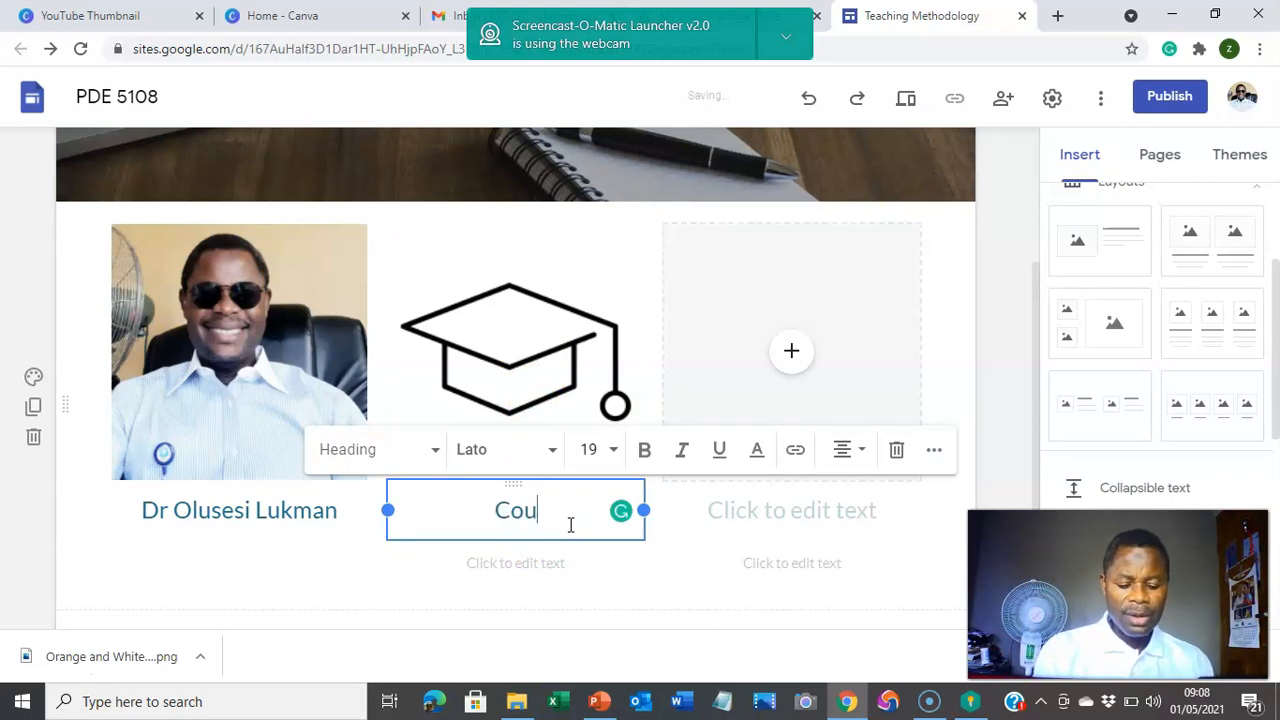
type("rse ")
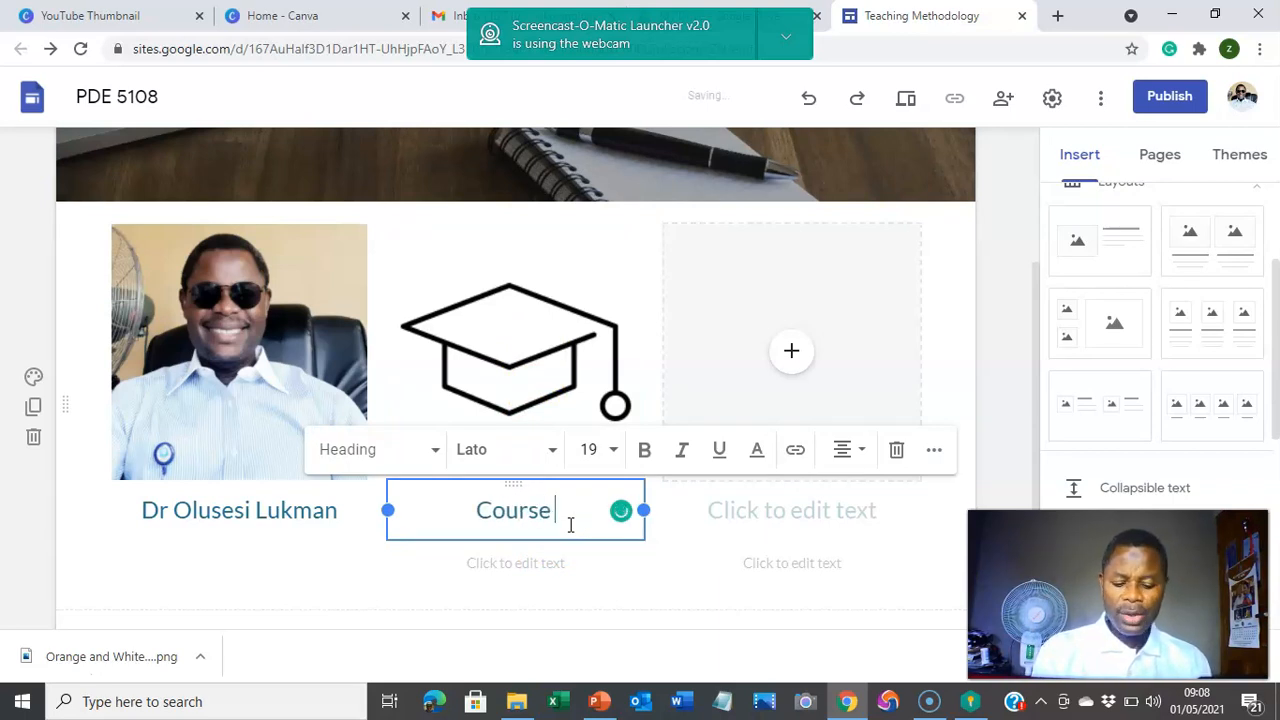
type("Out")
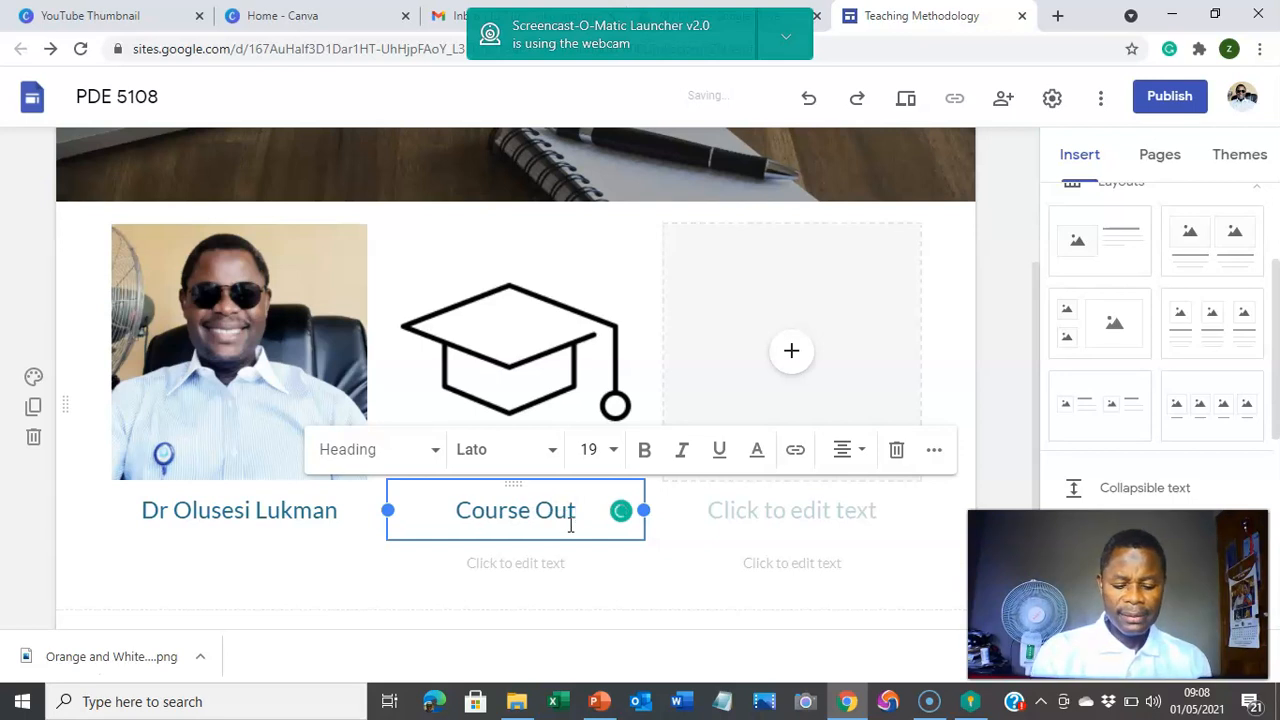
type("line")
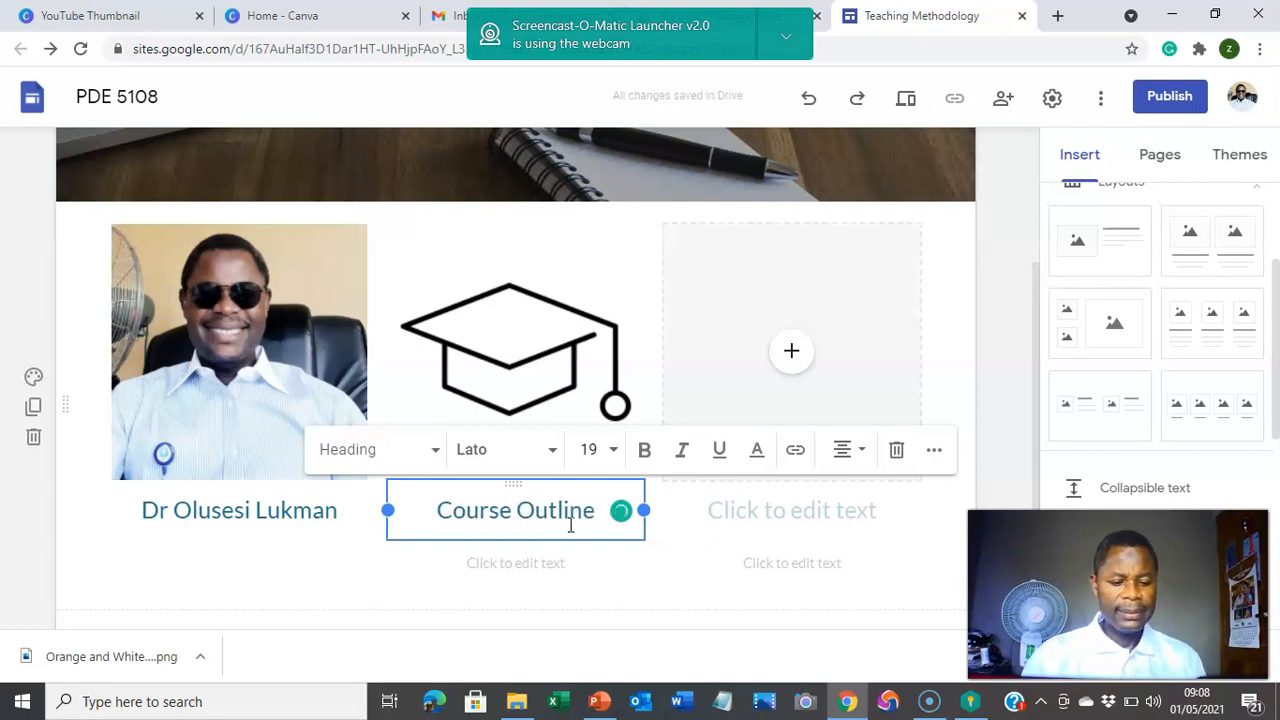
left_click(565, 548)
left_click(564, 567)
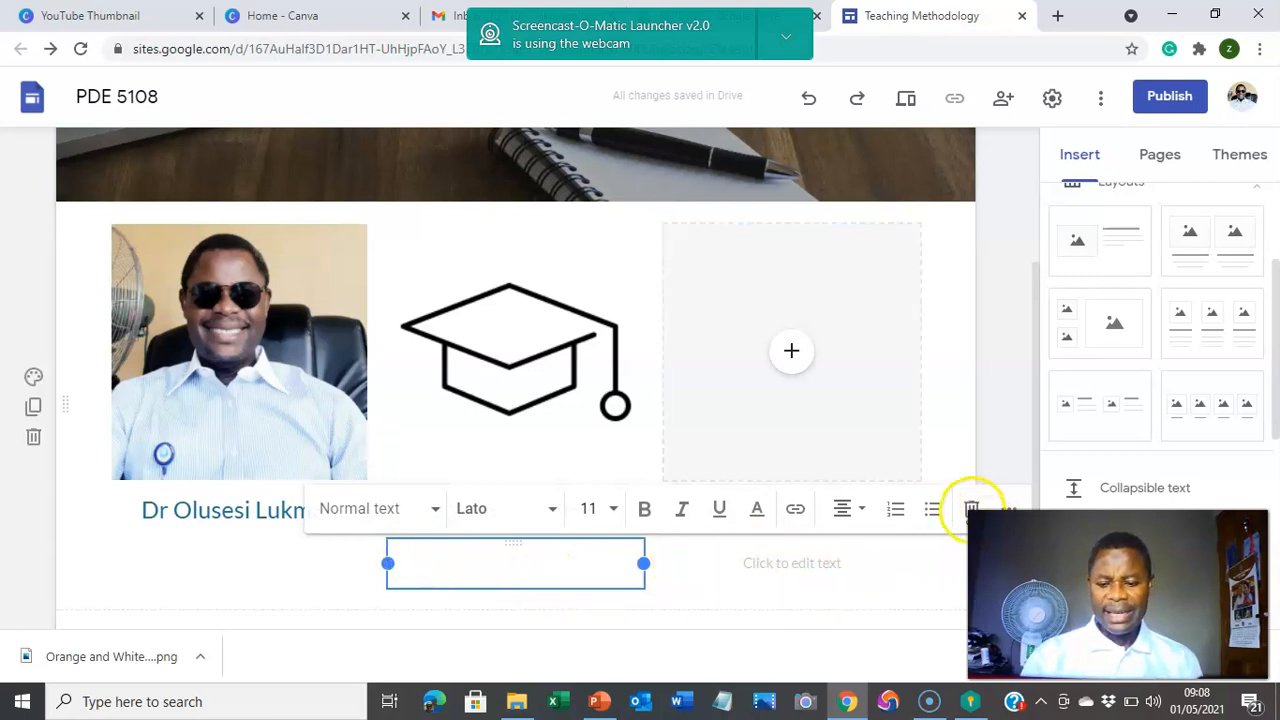
left_click(971, 510)
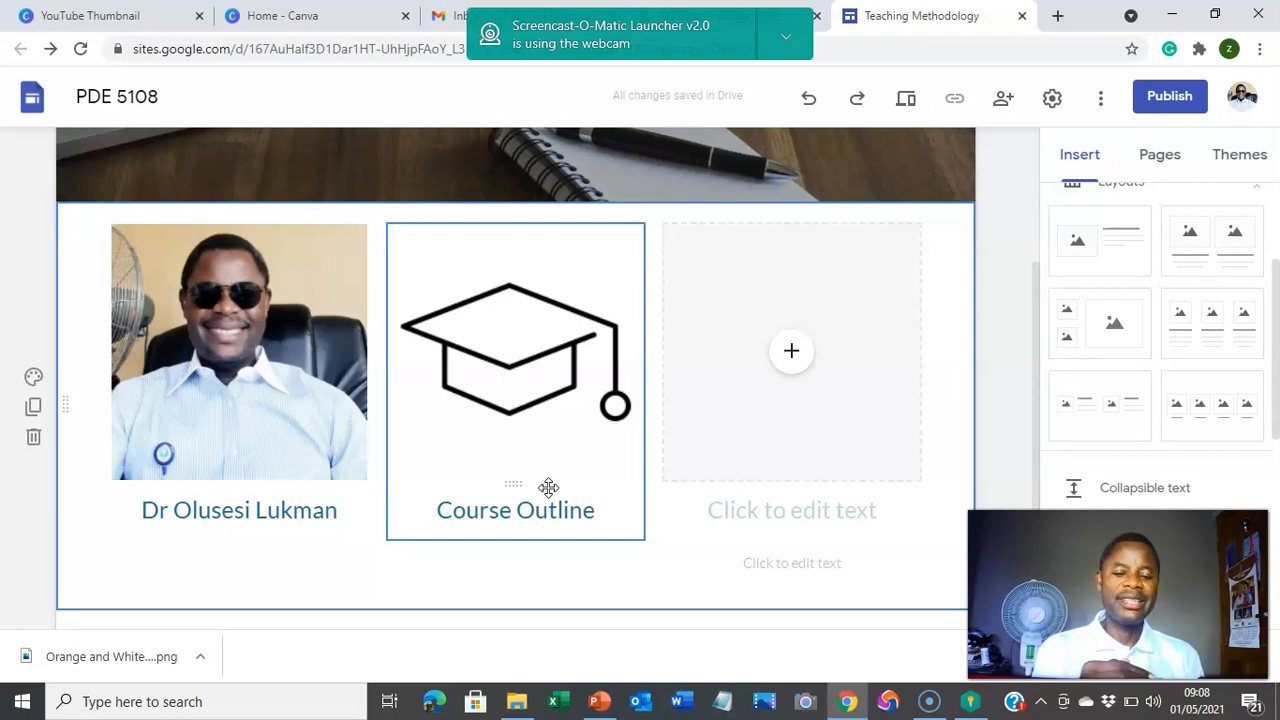
left_click(777, 400)
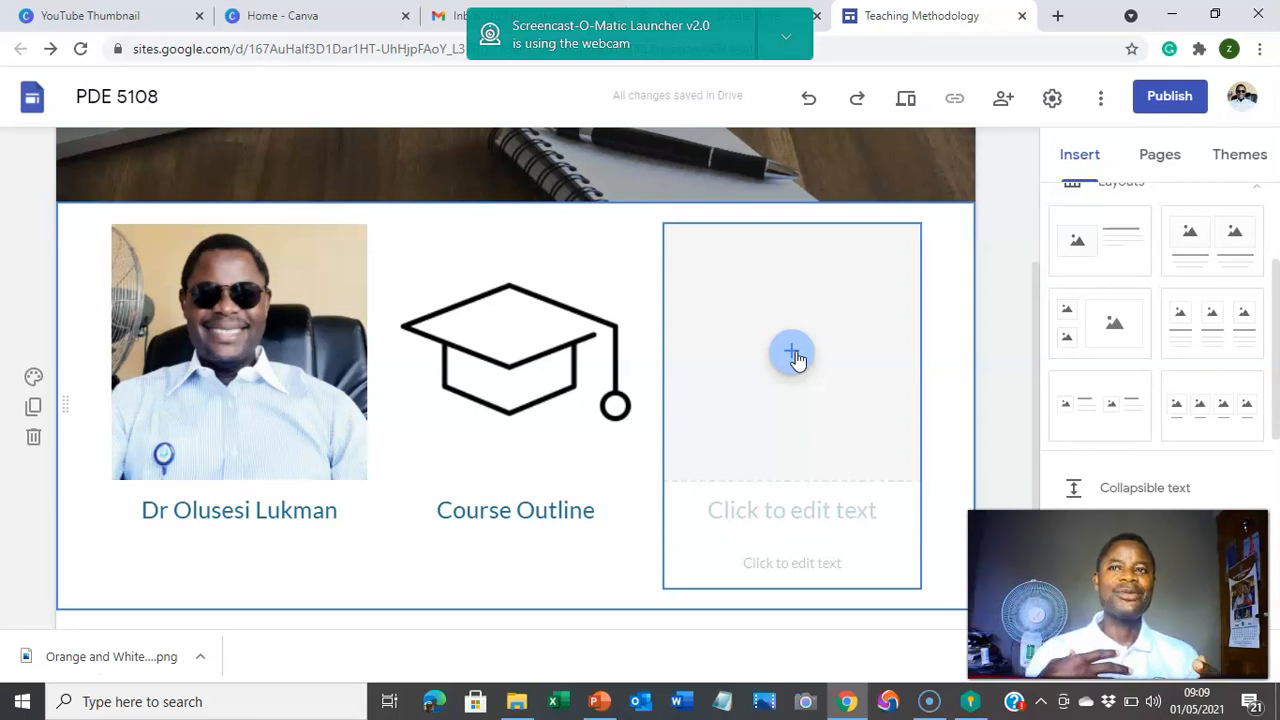
Step: Browse the Drive and Google Photos image options for the third slot, then close the picker unused
left_click(793, 355)
left_click(851, 383)
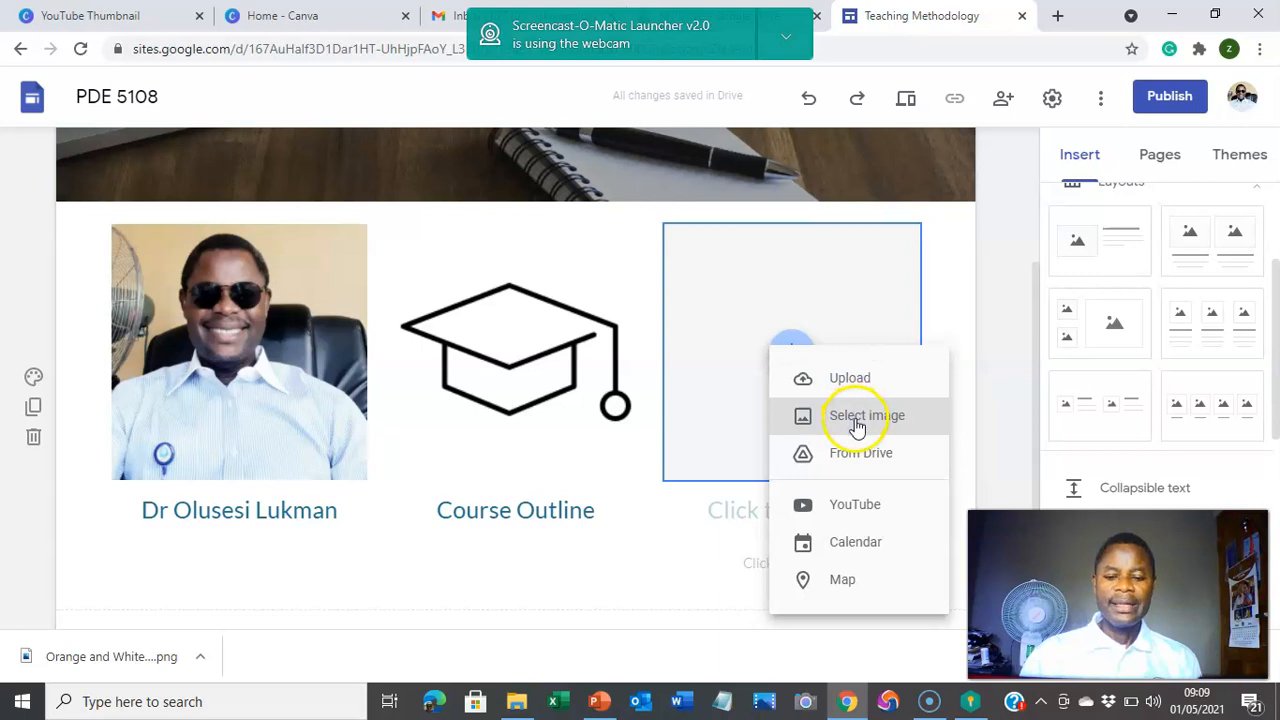
left_click(857, 425)
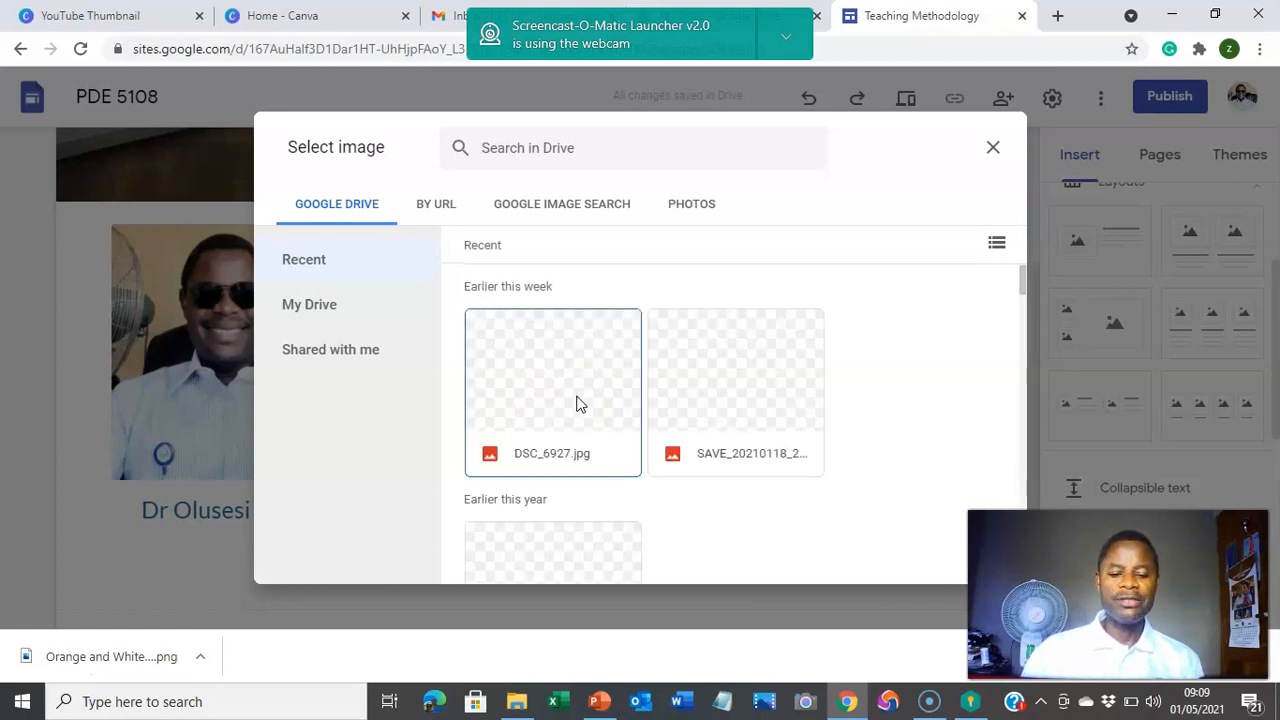
scroll(578, 403, "down", 1)
scroll(577, 403, "down", 3)
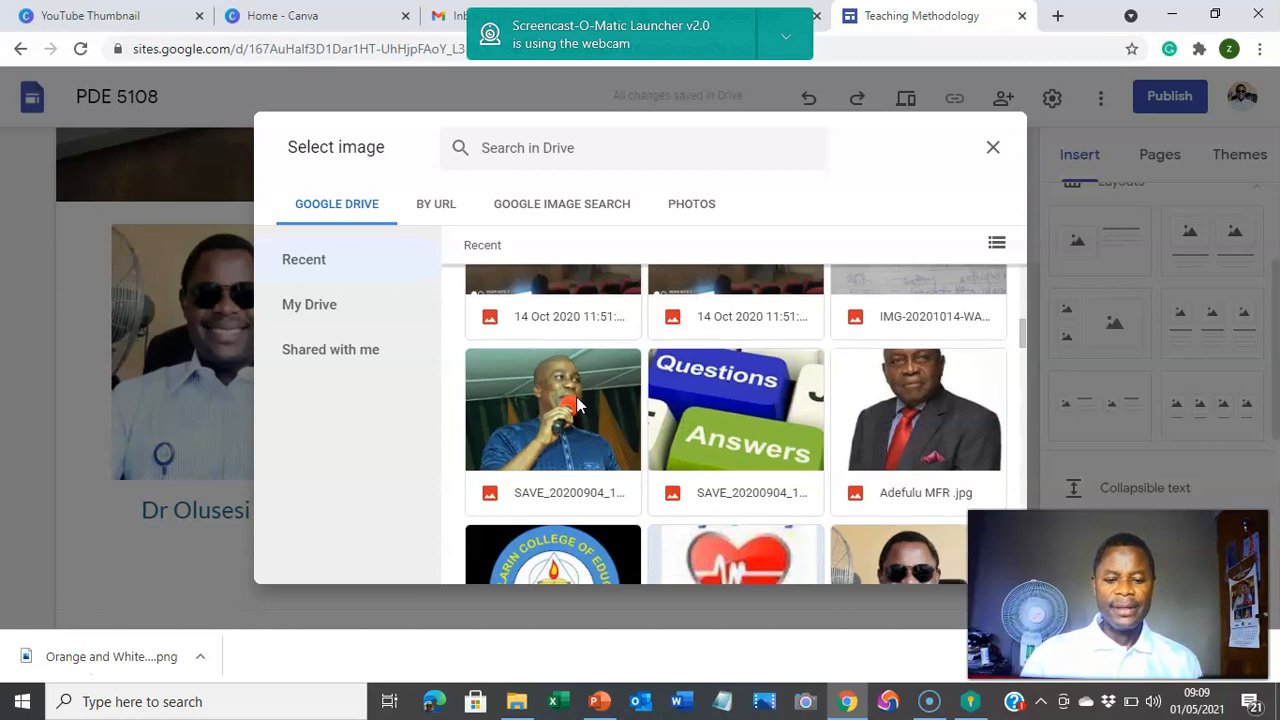
scroll(576, 403, "down", 4)
scroll(575, 400, "down", 6)
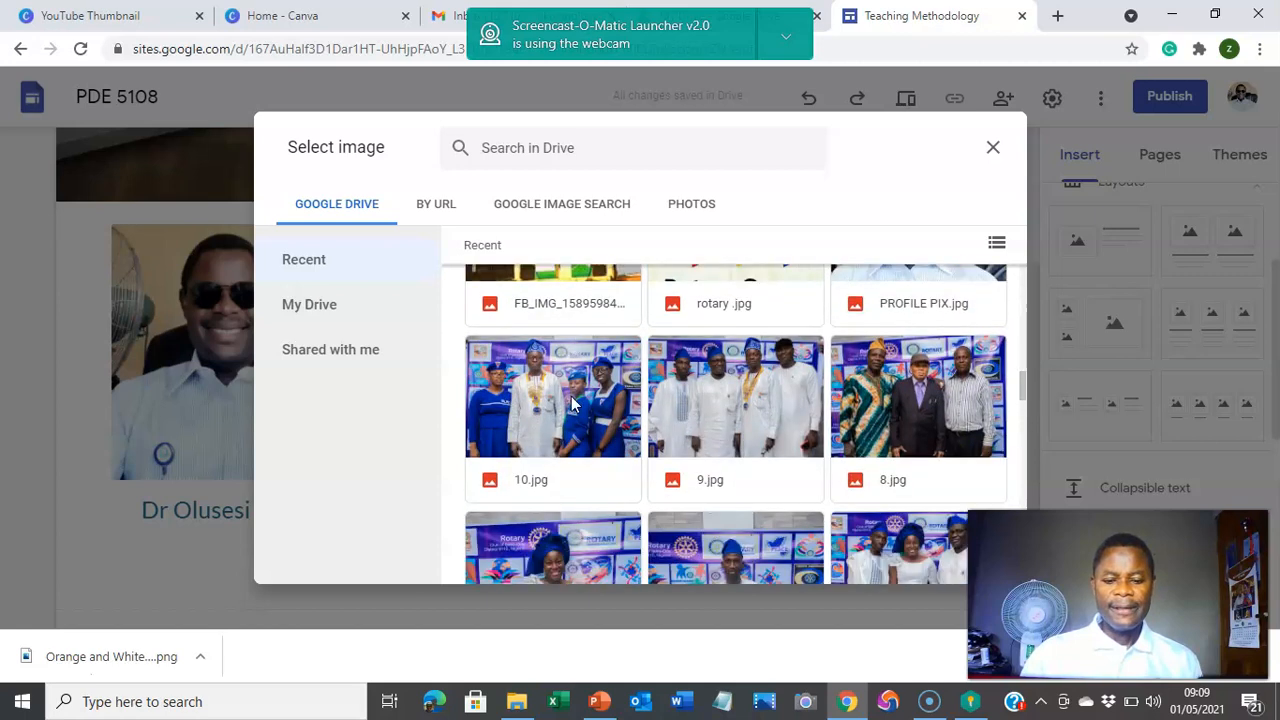
scroll(566, 398, "up", 10)
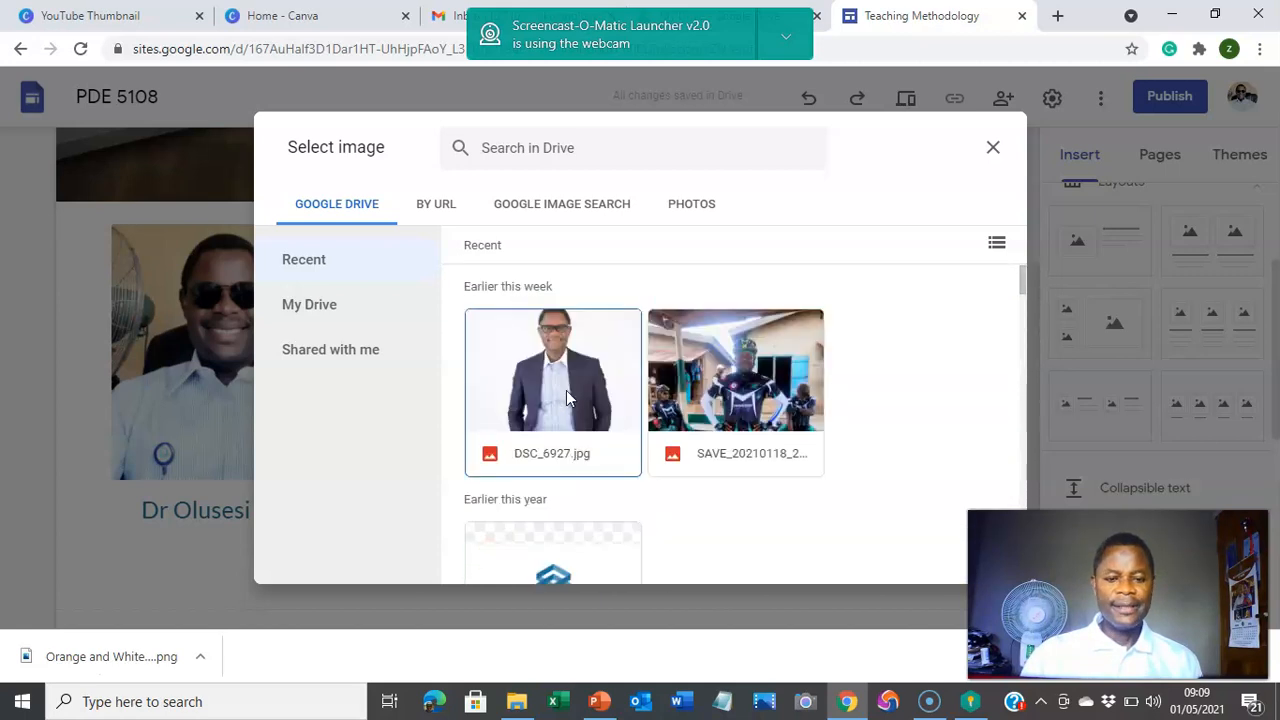
left_click(703, 207)
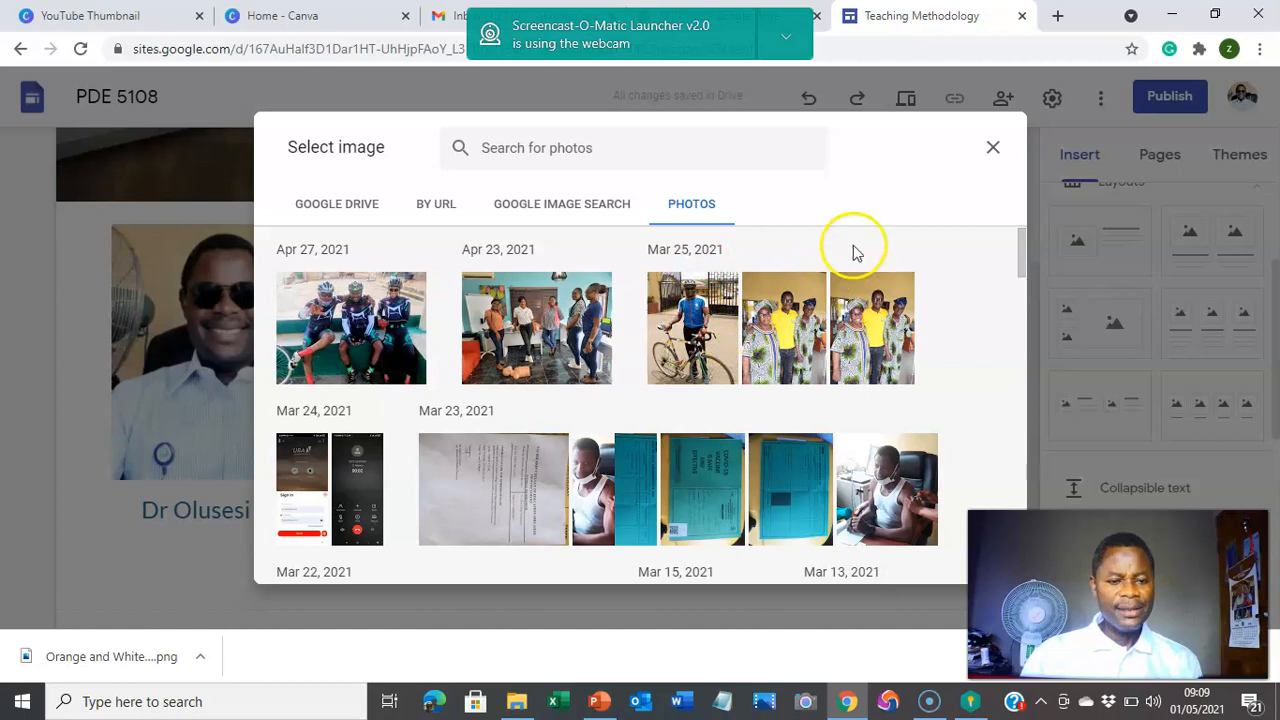
left_click(990, 145)
left_click(794, 358)
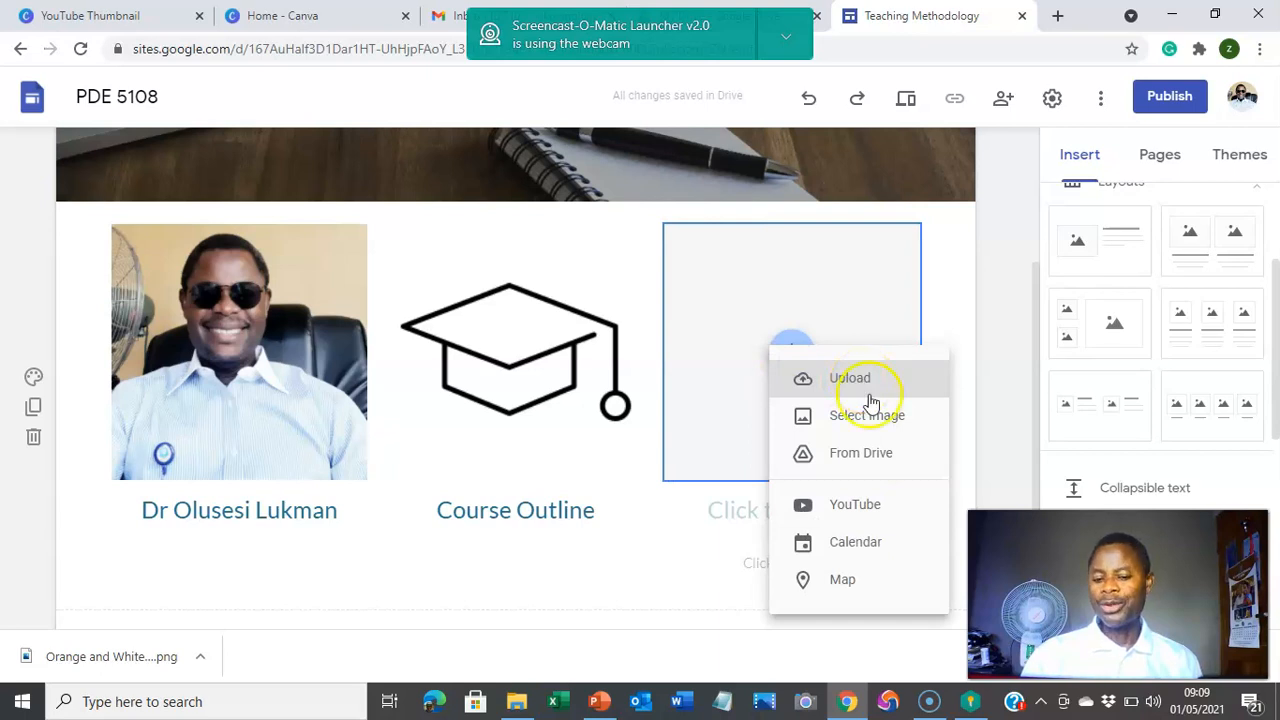
Step: Upload the 'calendar' image from Downloads into the third column's image slot
left_click(849, 383)
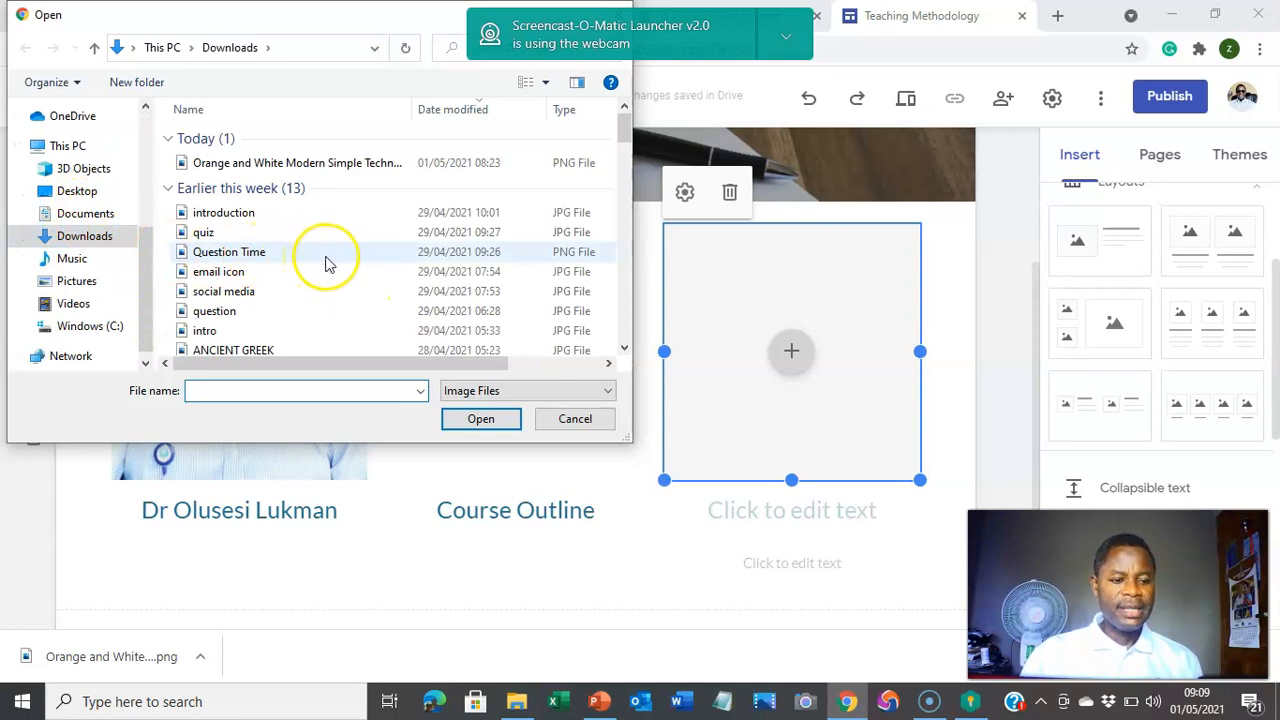
scroll(325, 263, "down", 2)
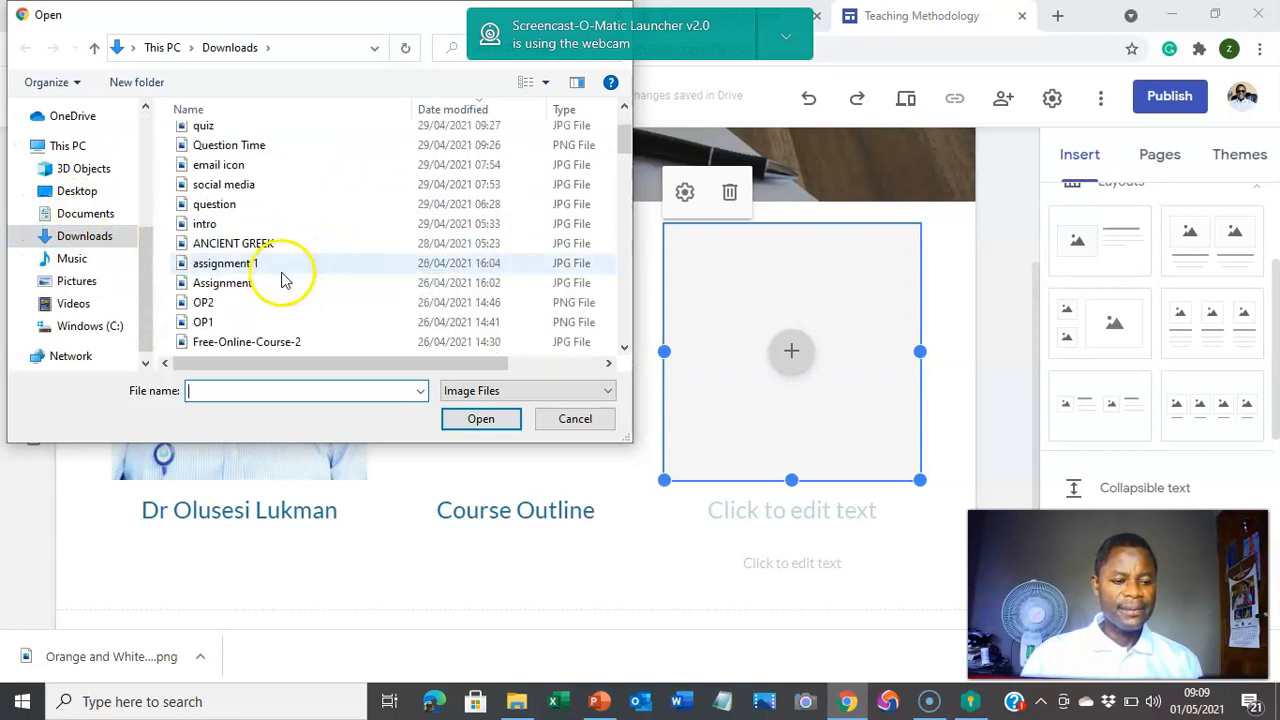
scroll(256, 303, "down", 1)
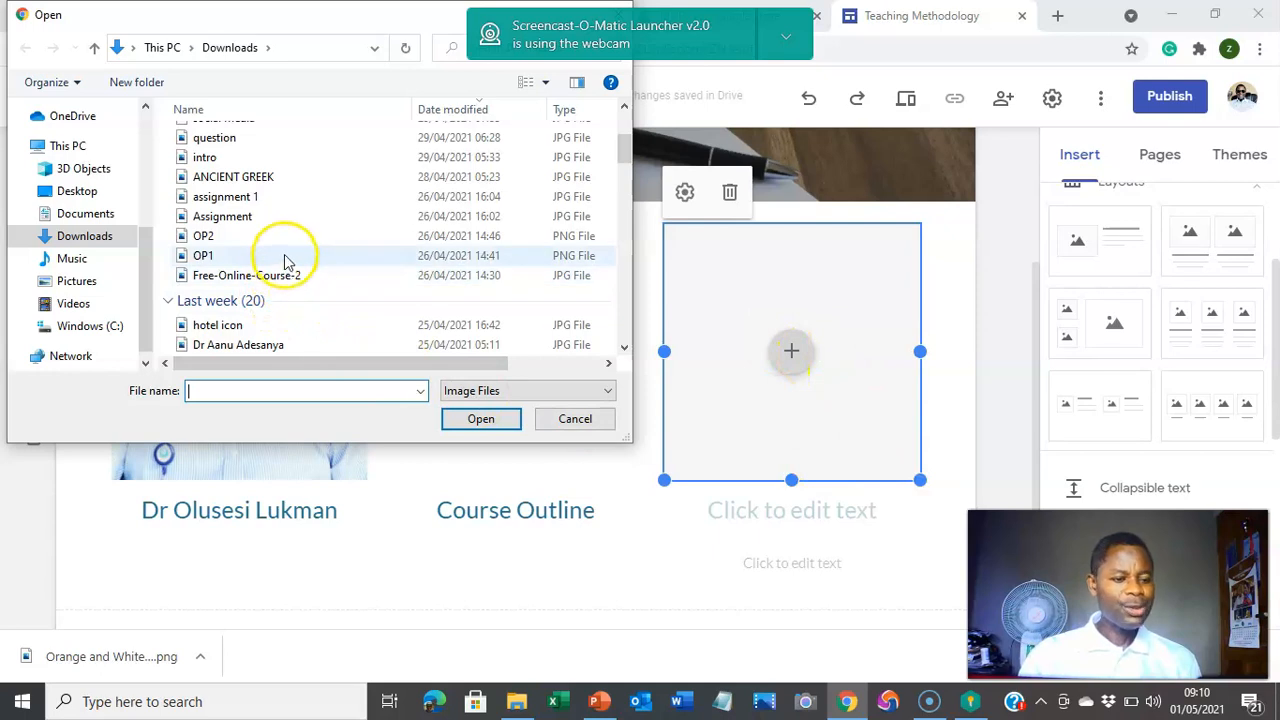
scroll(287, 254, "down", 7)
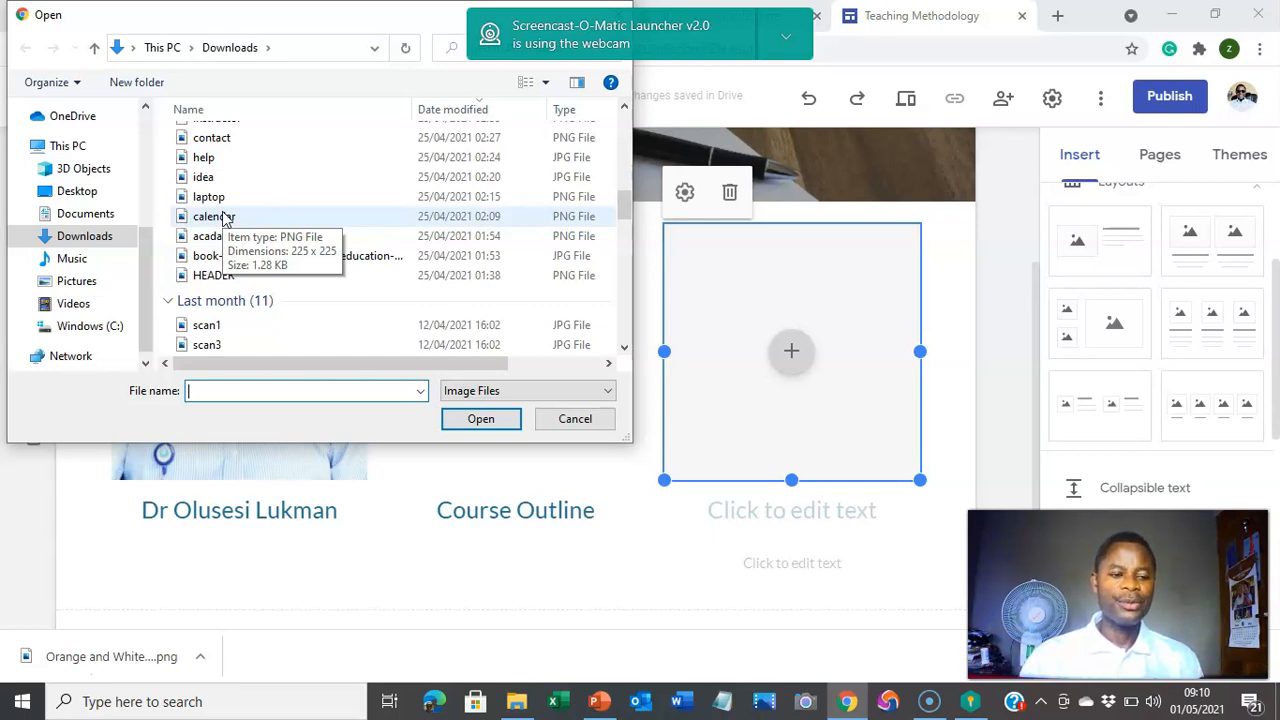
left_click(224, 218)
left_click(472, 424)
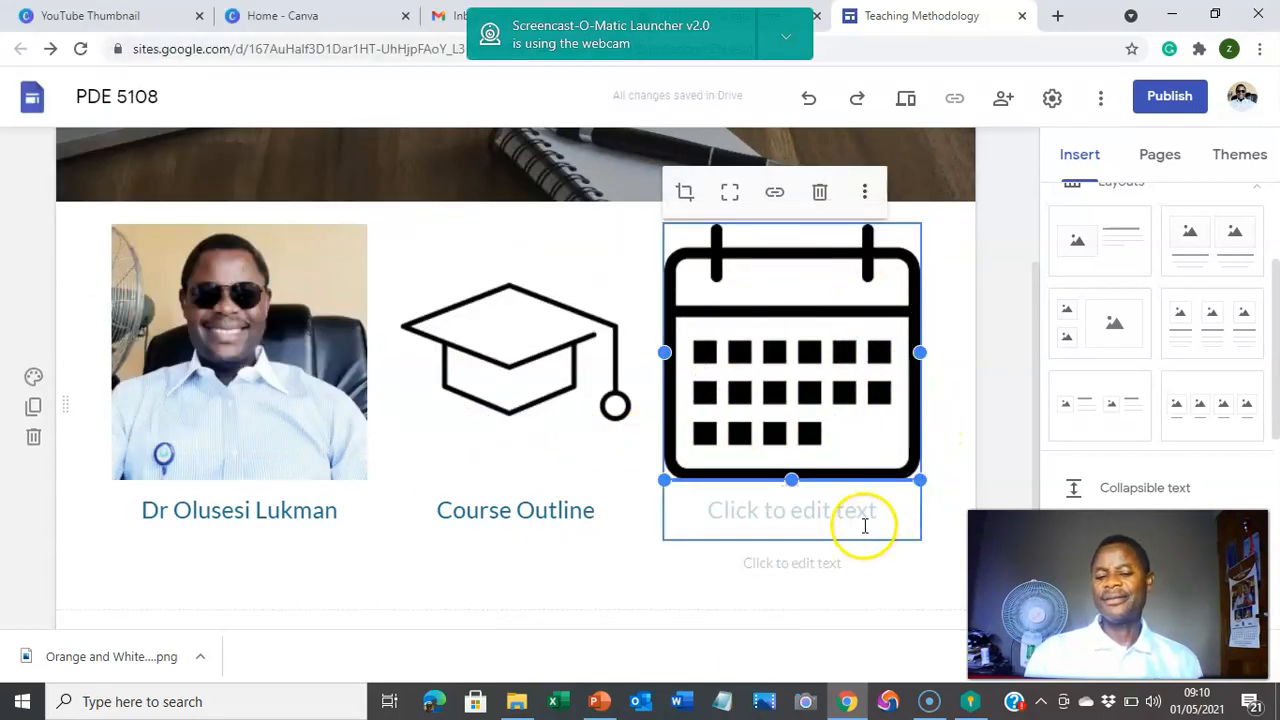
Step: Caption the calendar image 'Course Time Table' and open a new blank Chrome tab
left_click(810, 513)
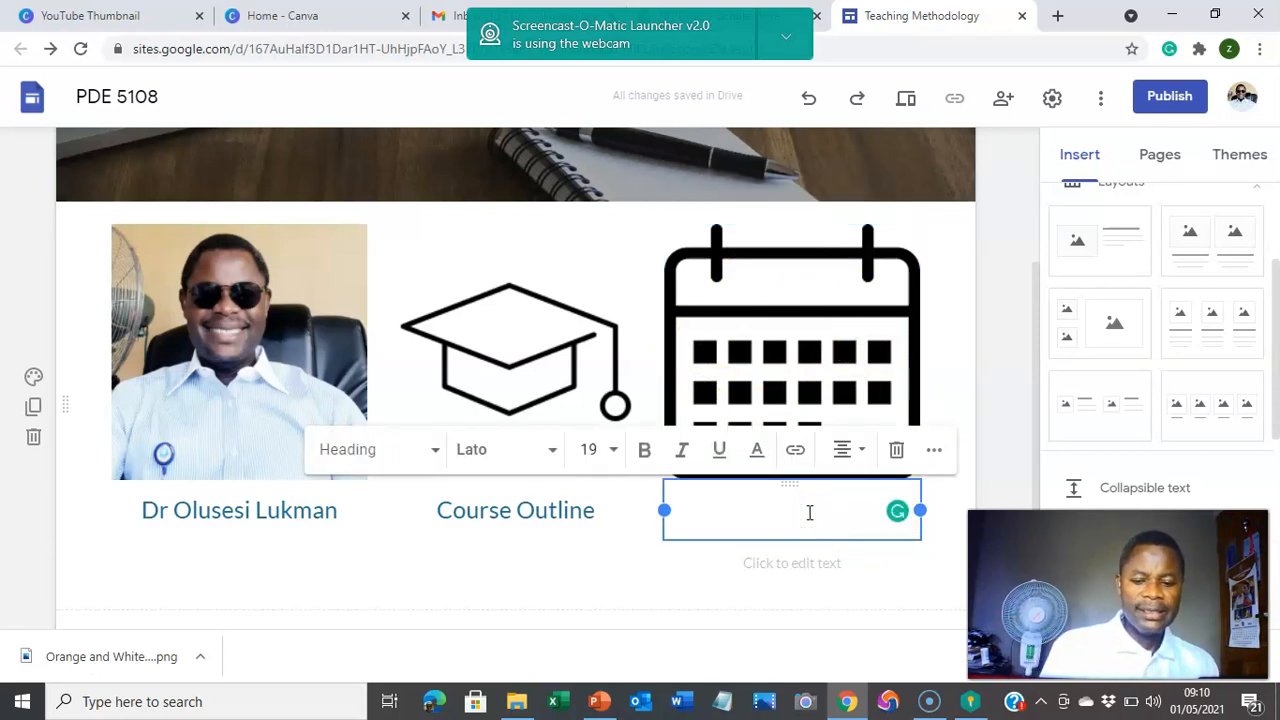
type("Course T")
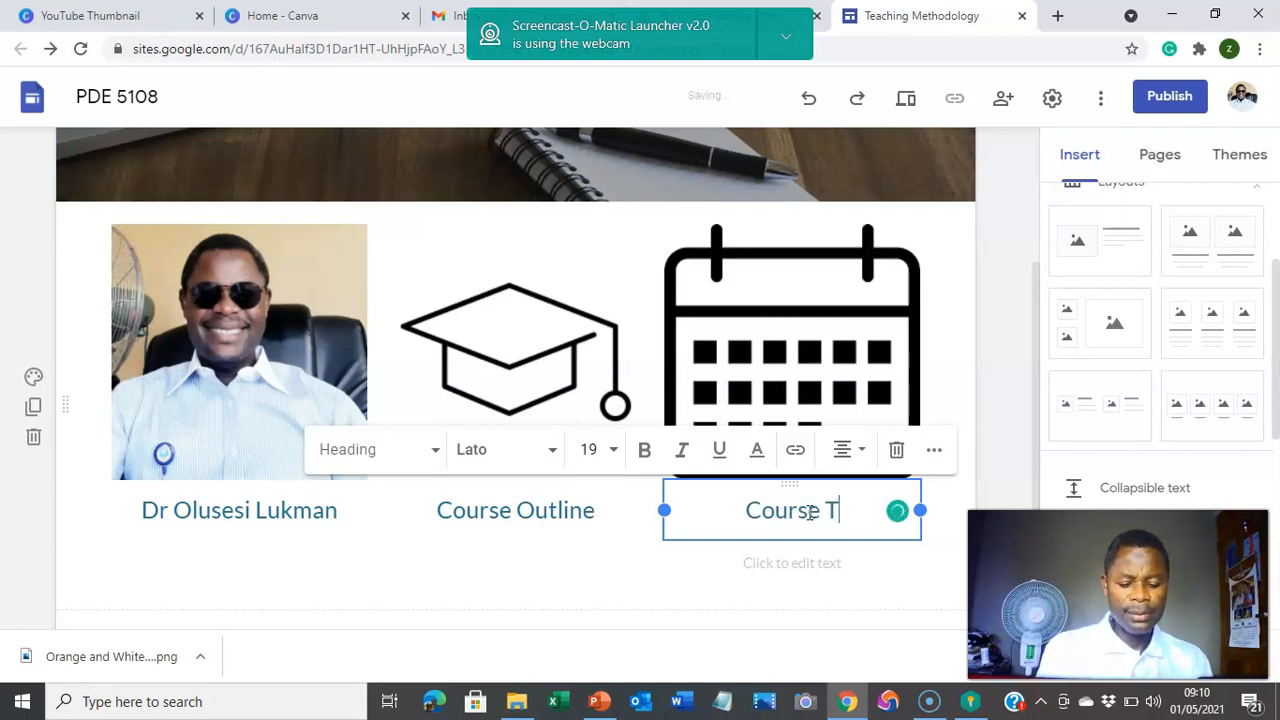
type("ime")
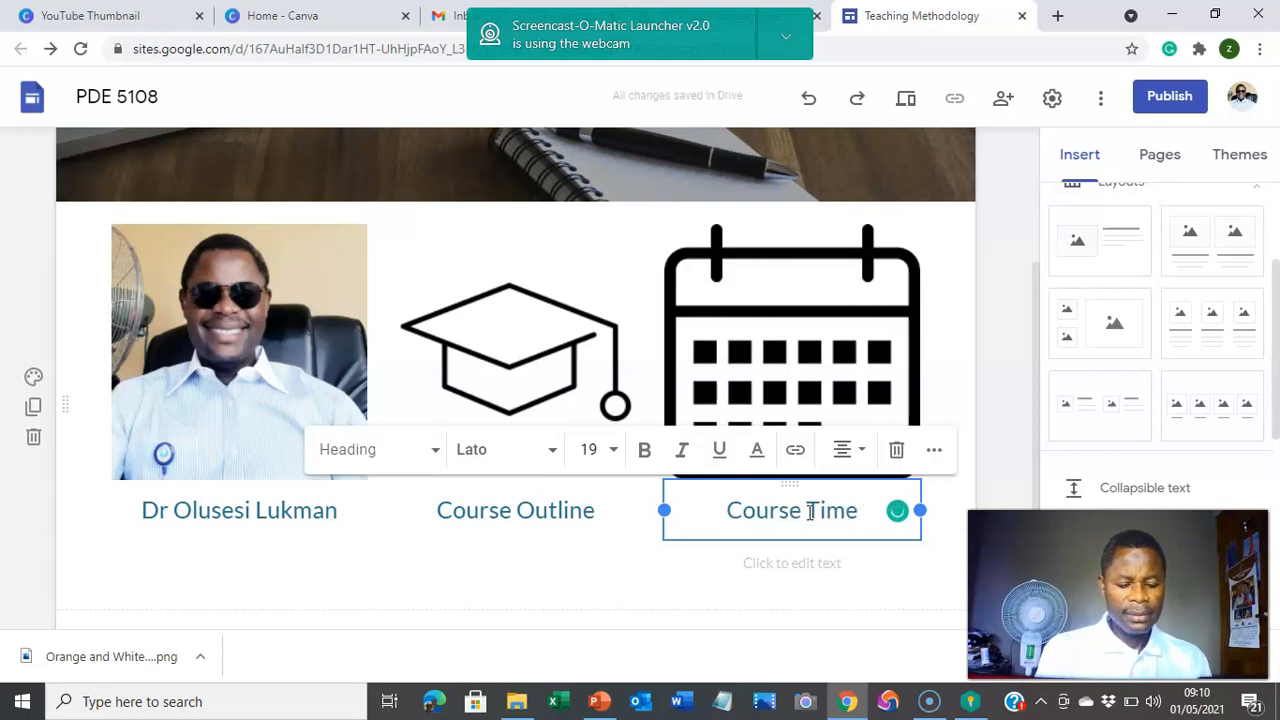
type(" Ta")
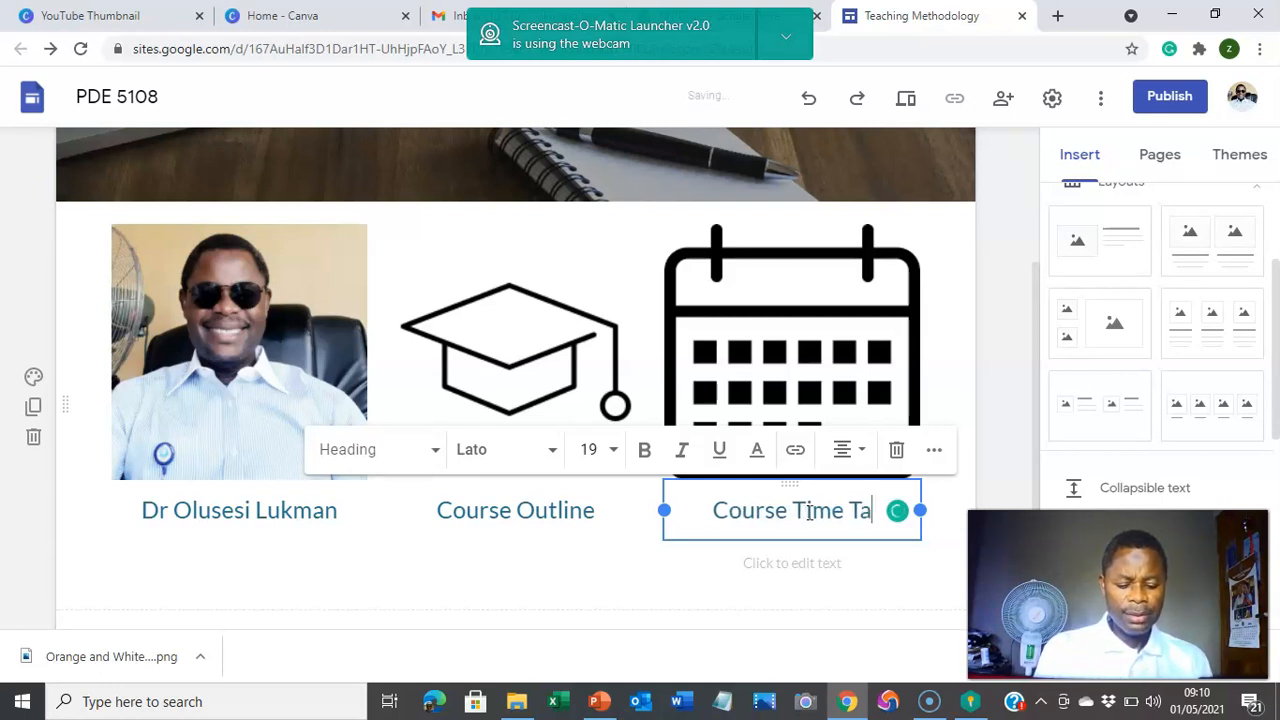
type("ble")
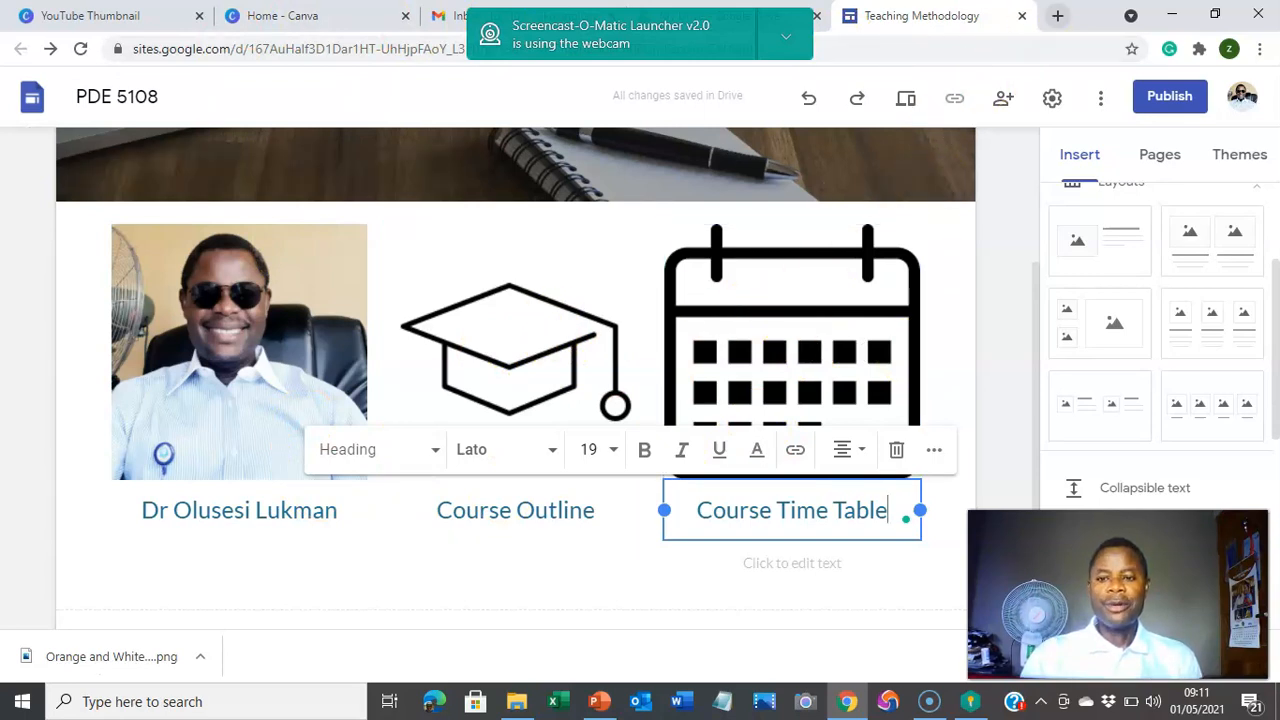
left_click(1059, 15)
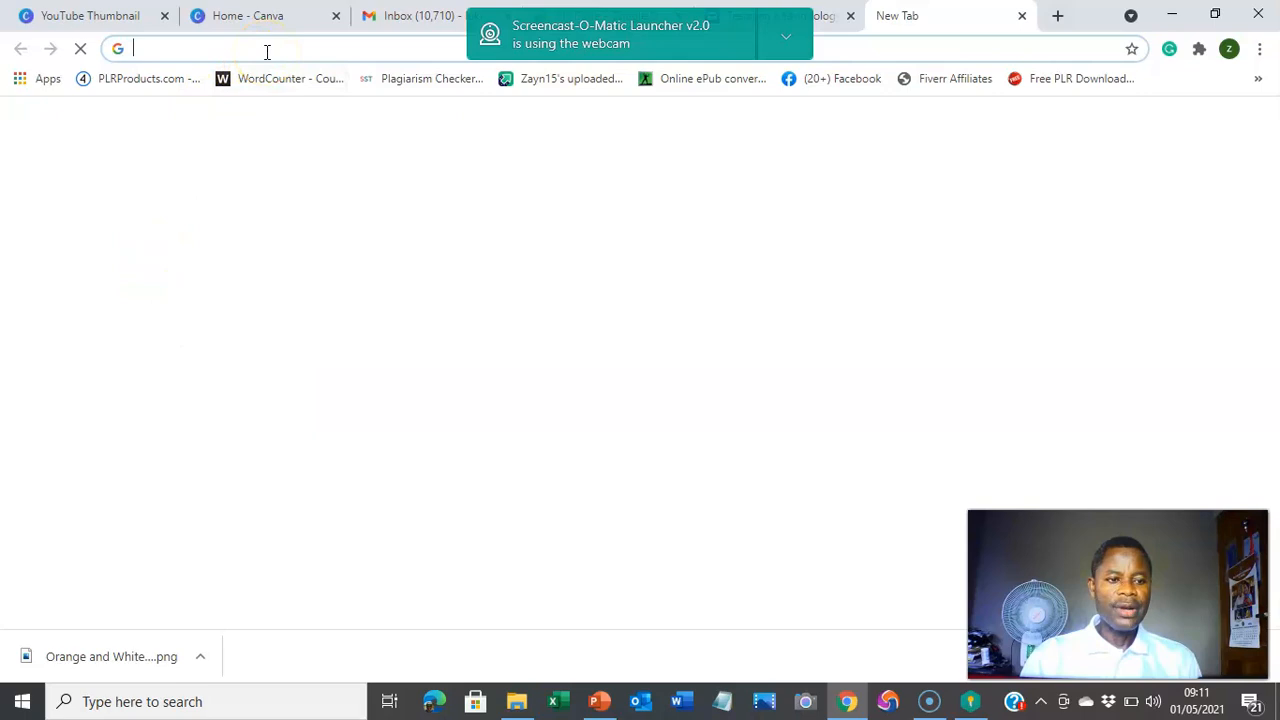
Step: Search Google for 'contact icon' and open the colourful four-circle contact icon image result
left_click(267, 52)
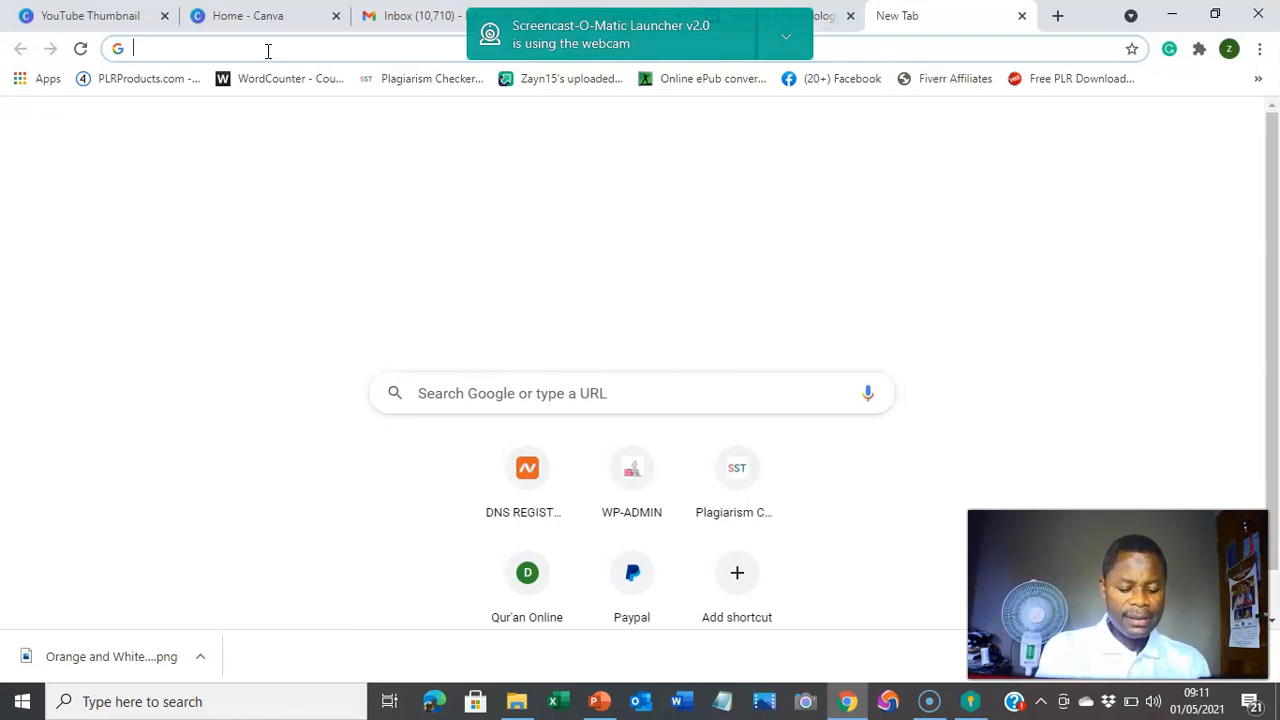
type("contac")
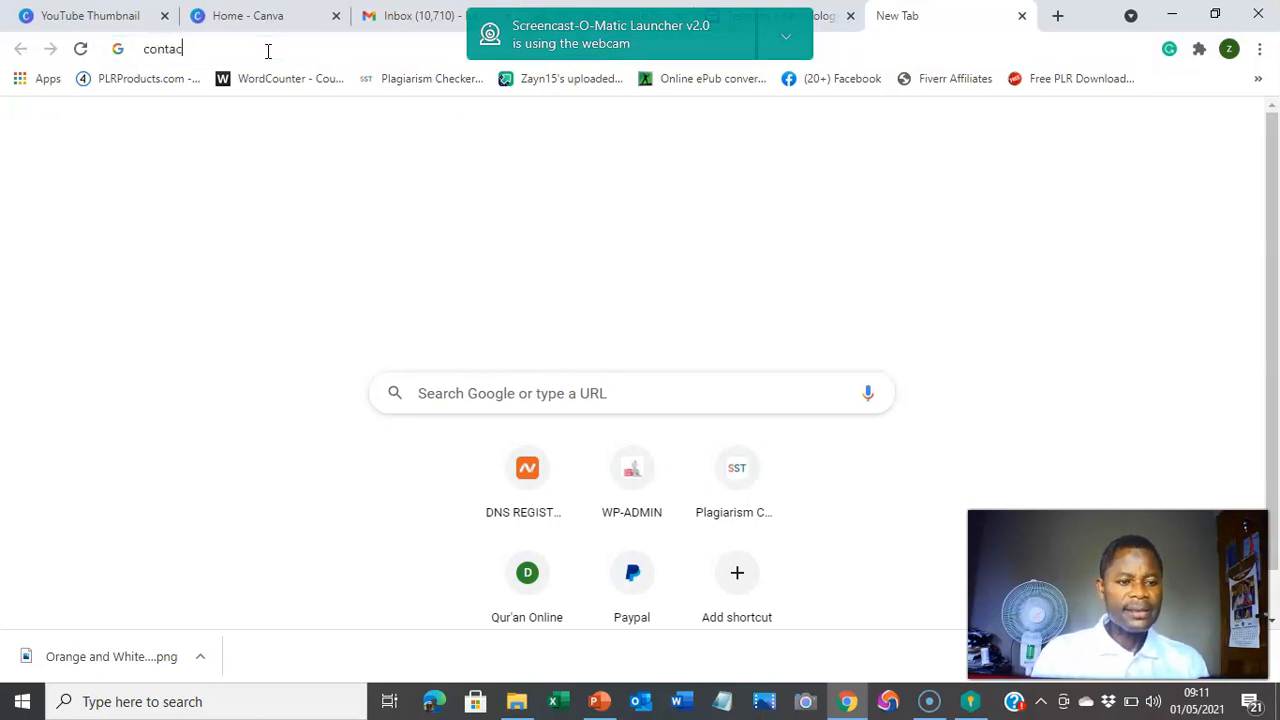
type("t")
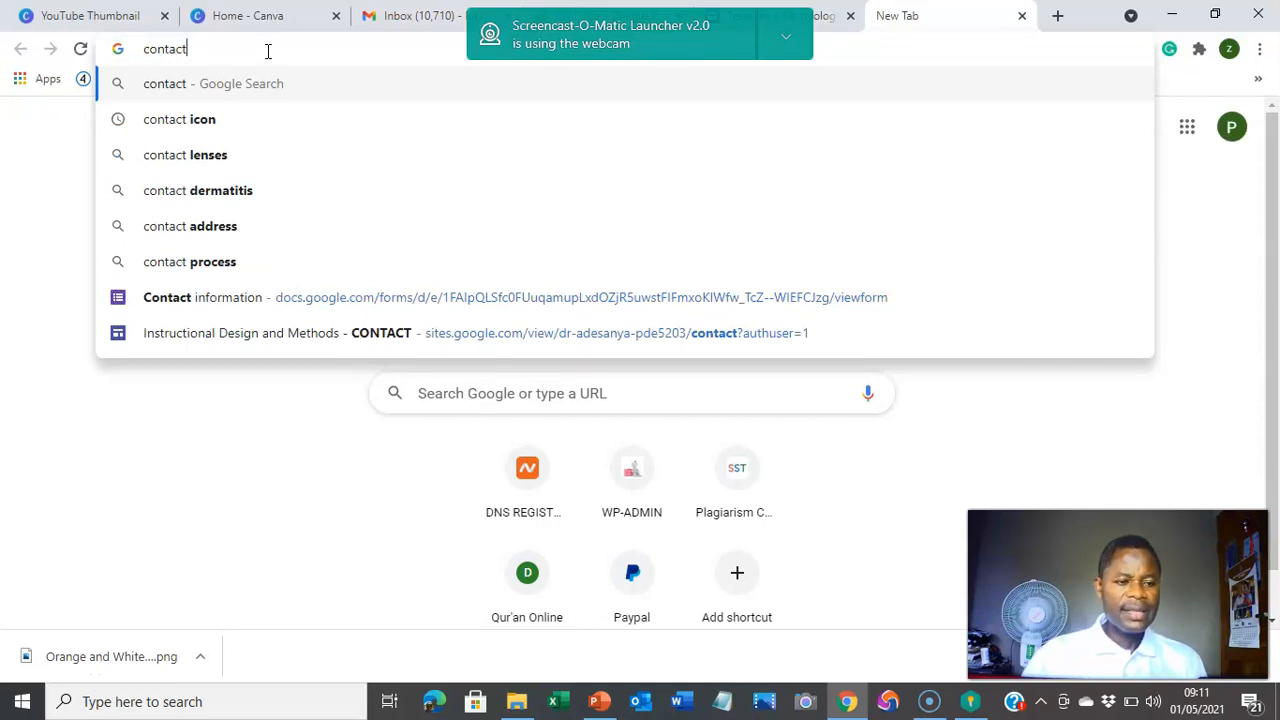
left_click(171, 118)
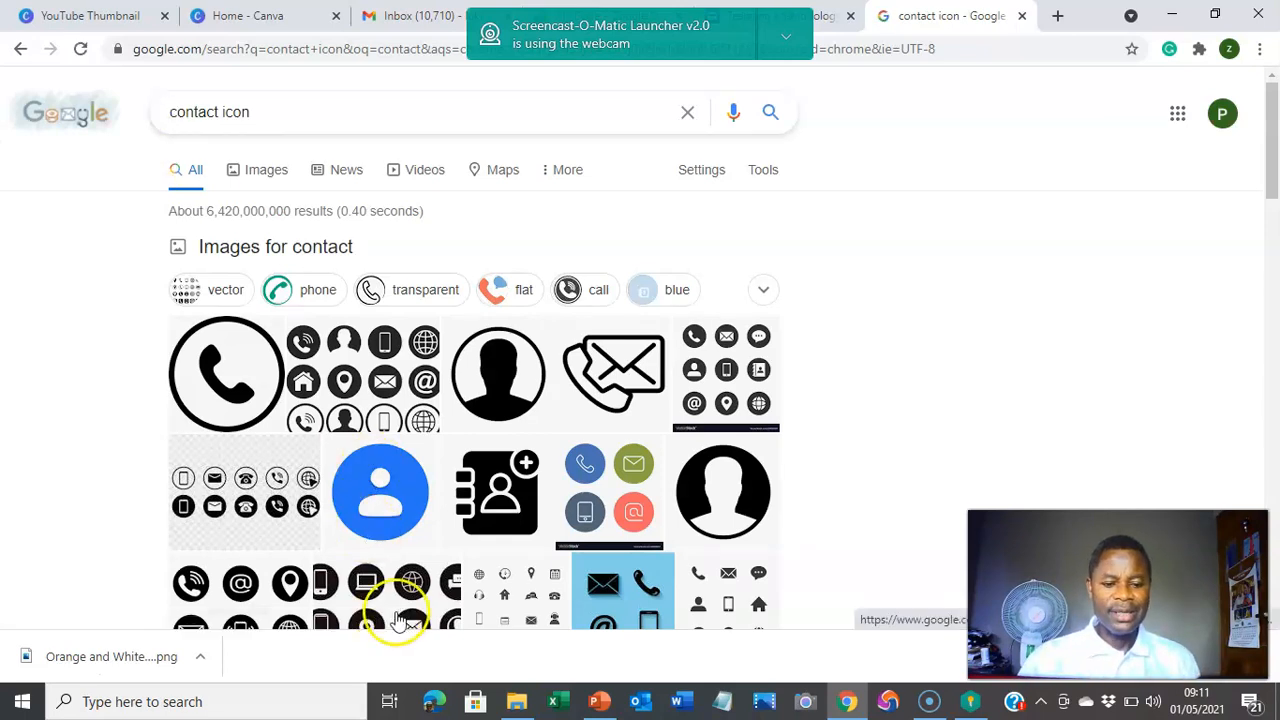
scroll(425, 575, "down", 1)
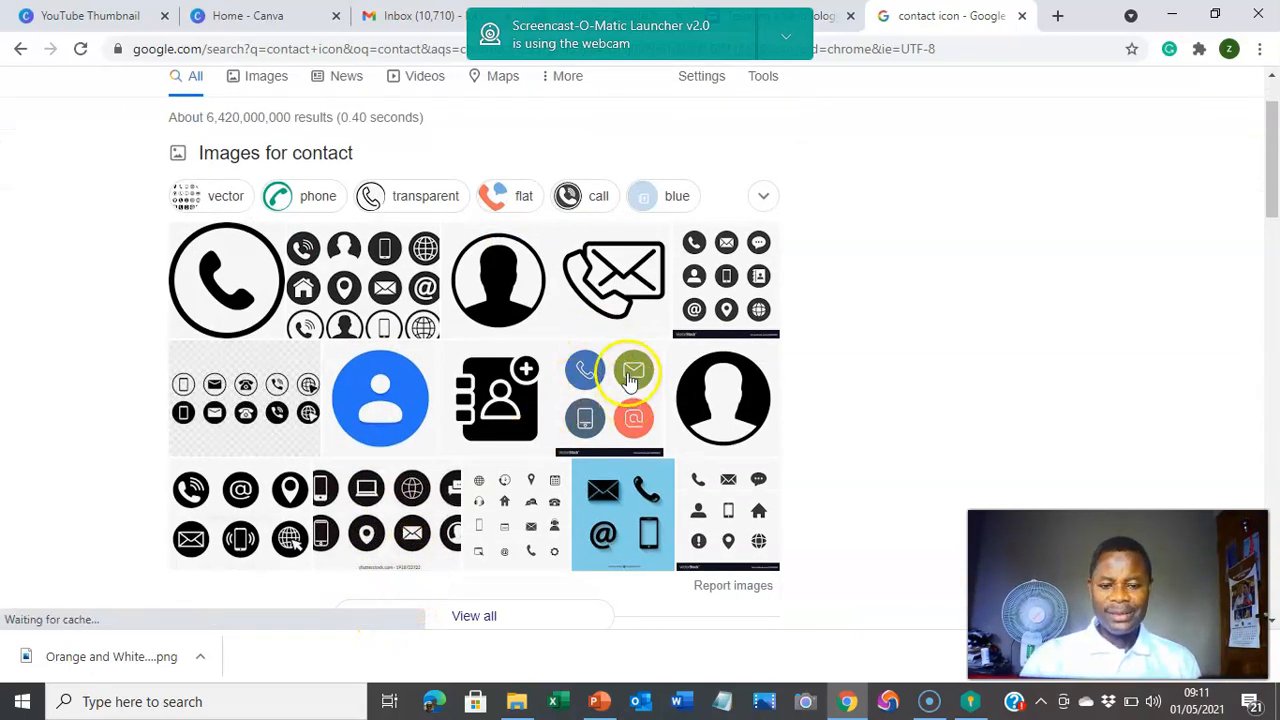
left_click(606, 400)
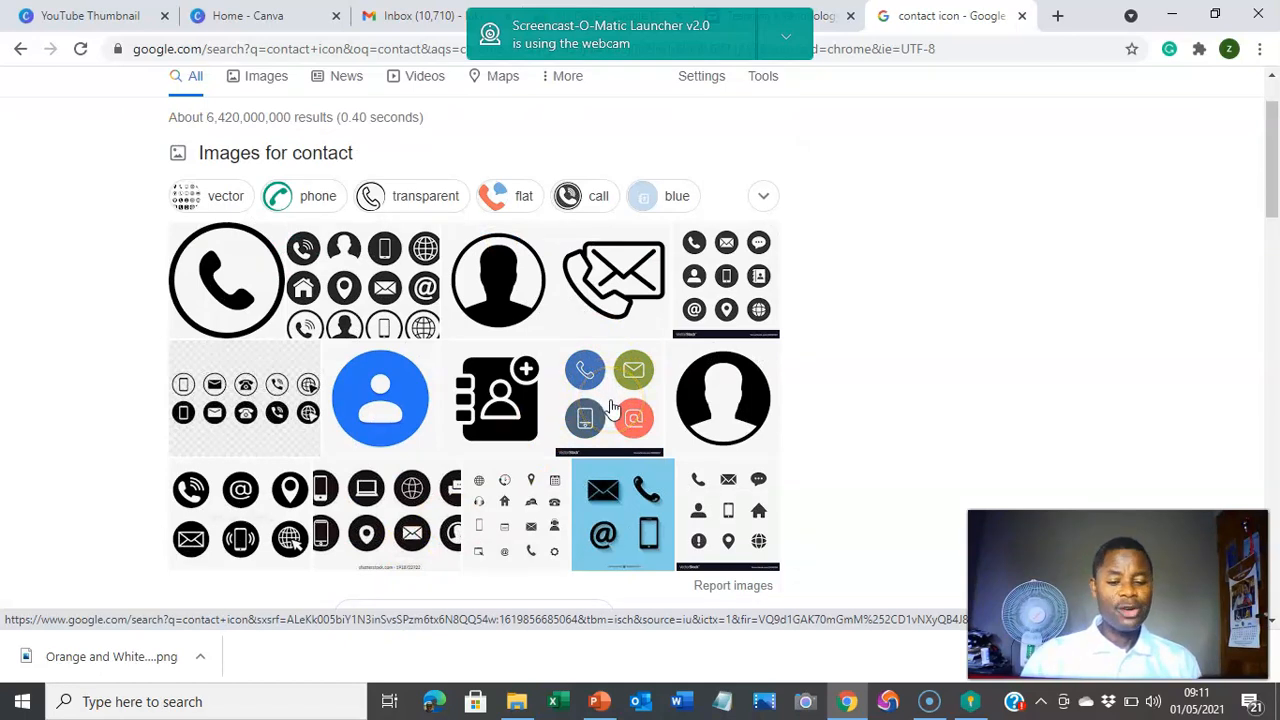
Step: Save the previewed four-circle contact icon to Downloads as CONTACT ICON.jpg
right_click(612, 406)
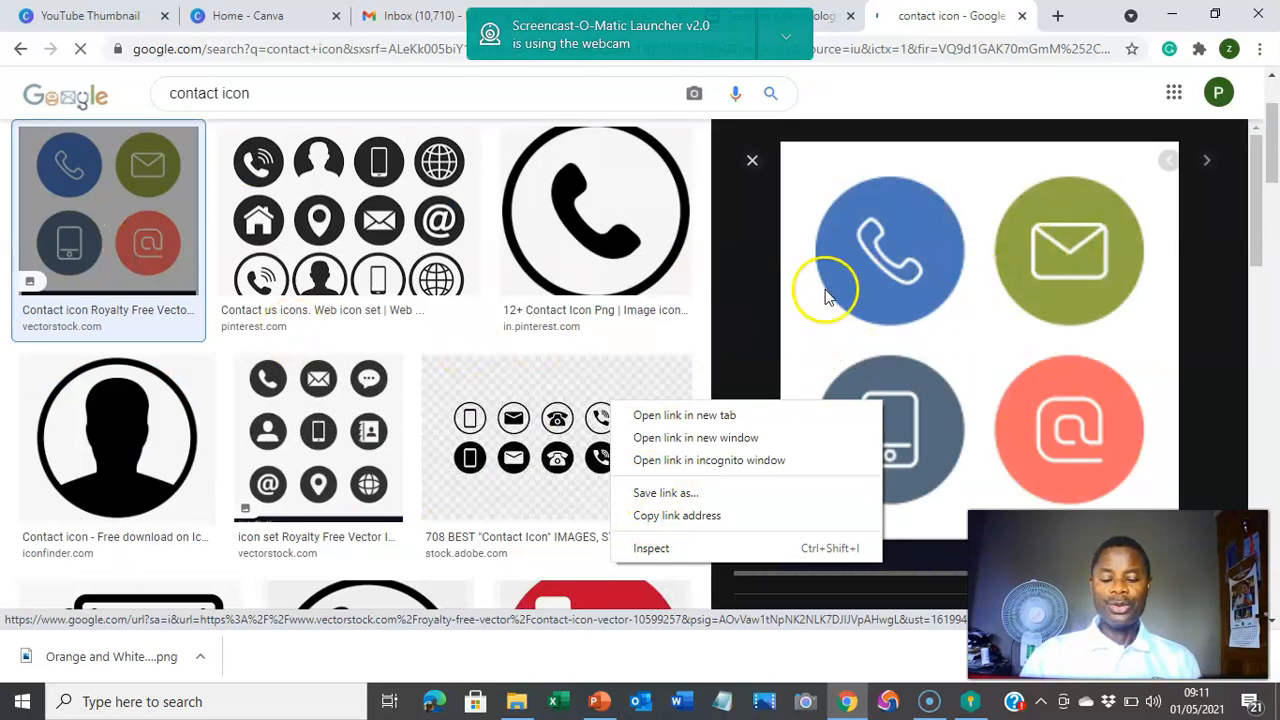
right_click(1016, 324)
right_click(1016, 324)
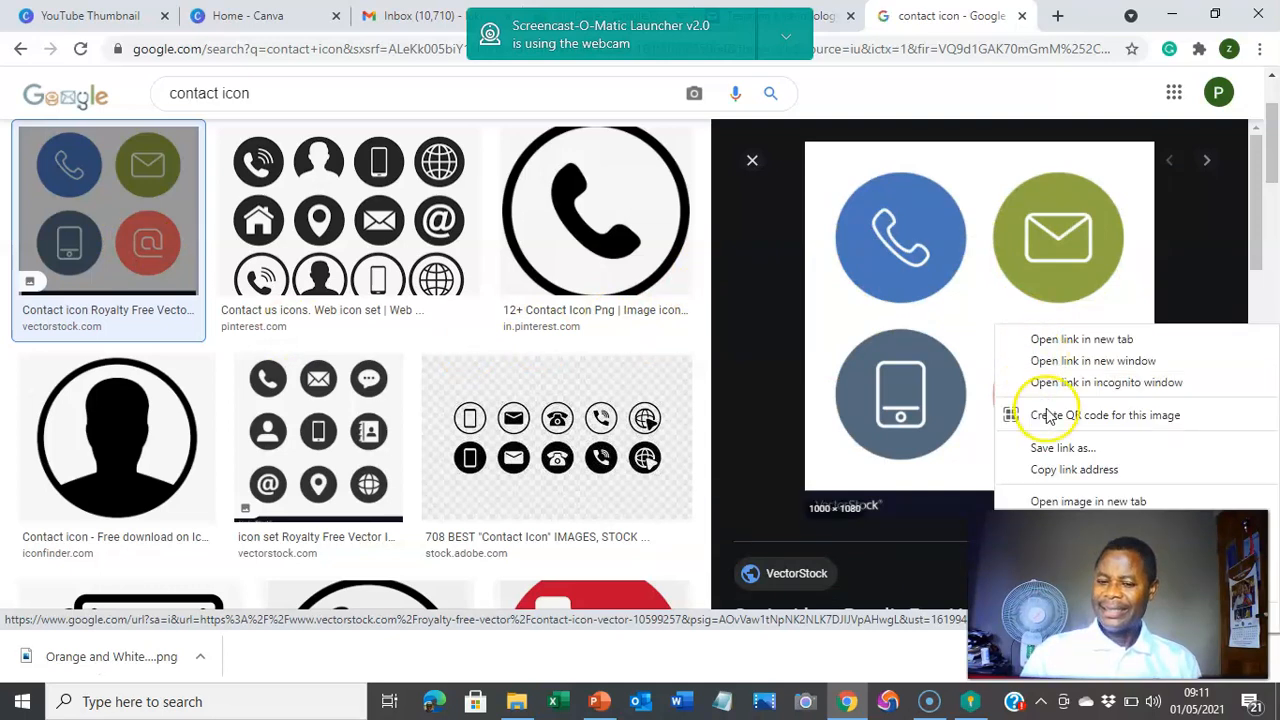
left_click(1054, 524)
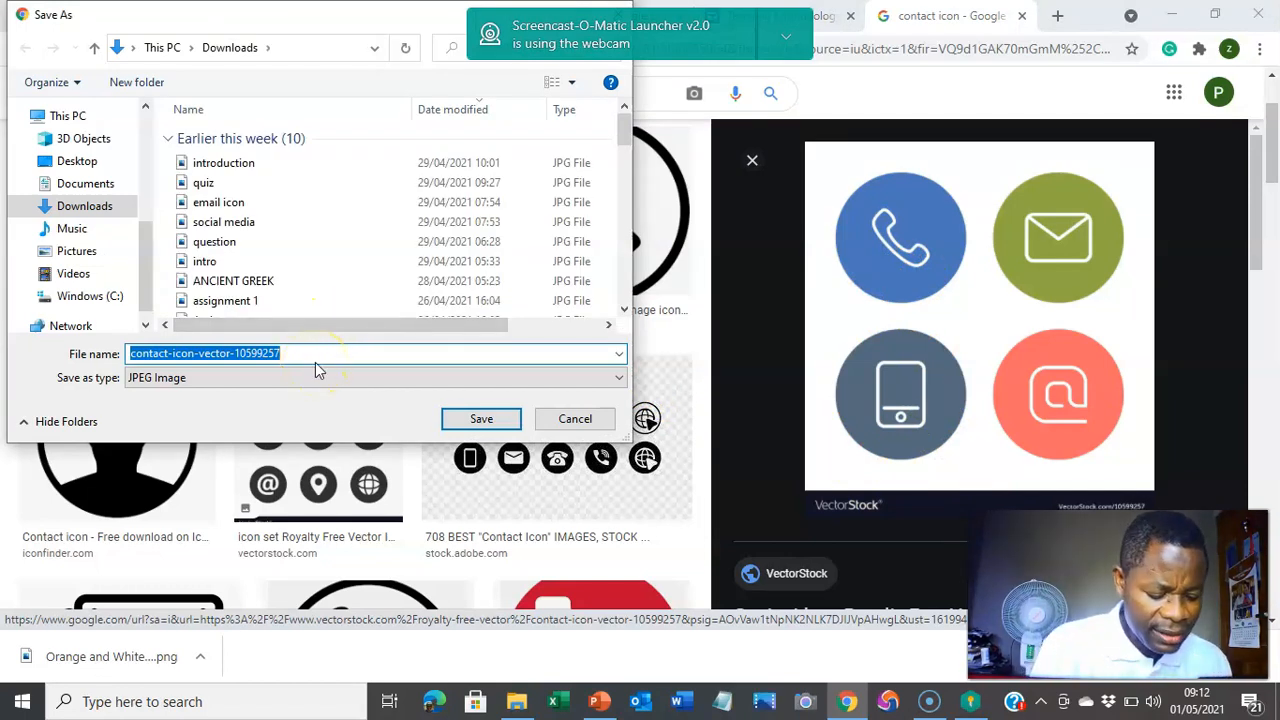
type("CO")
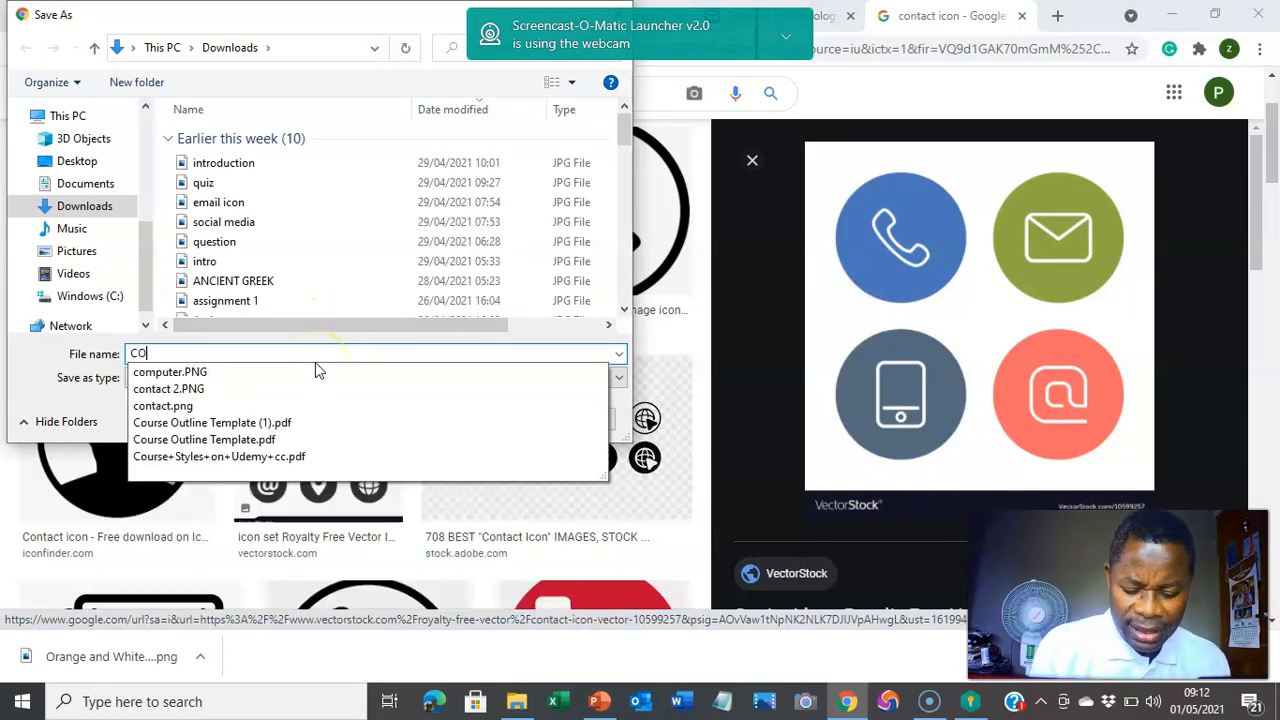
type("NTACT I")
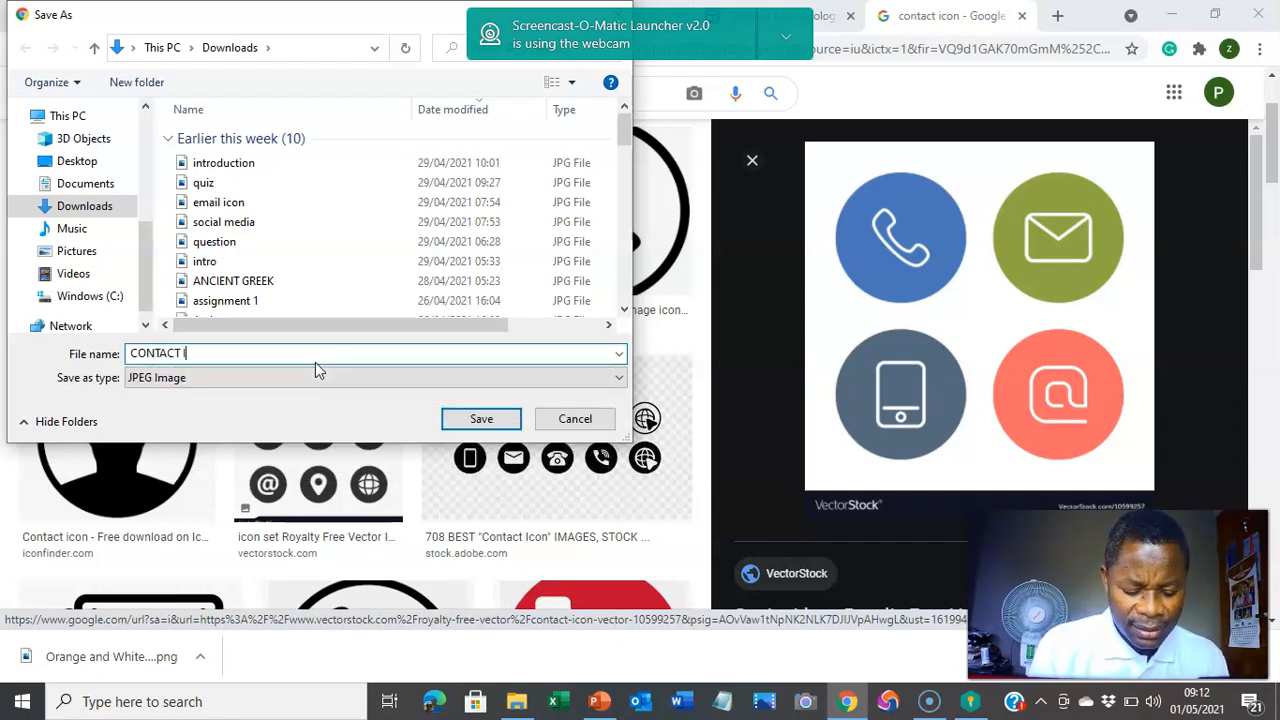
type("CON")
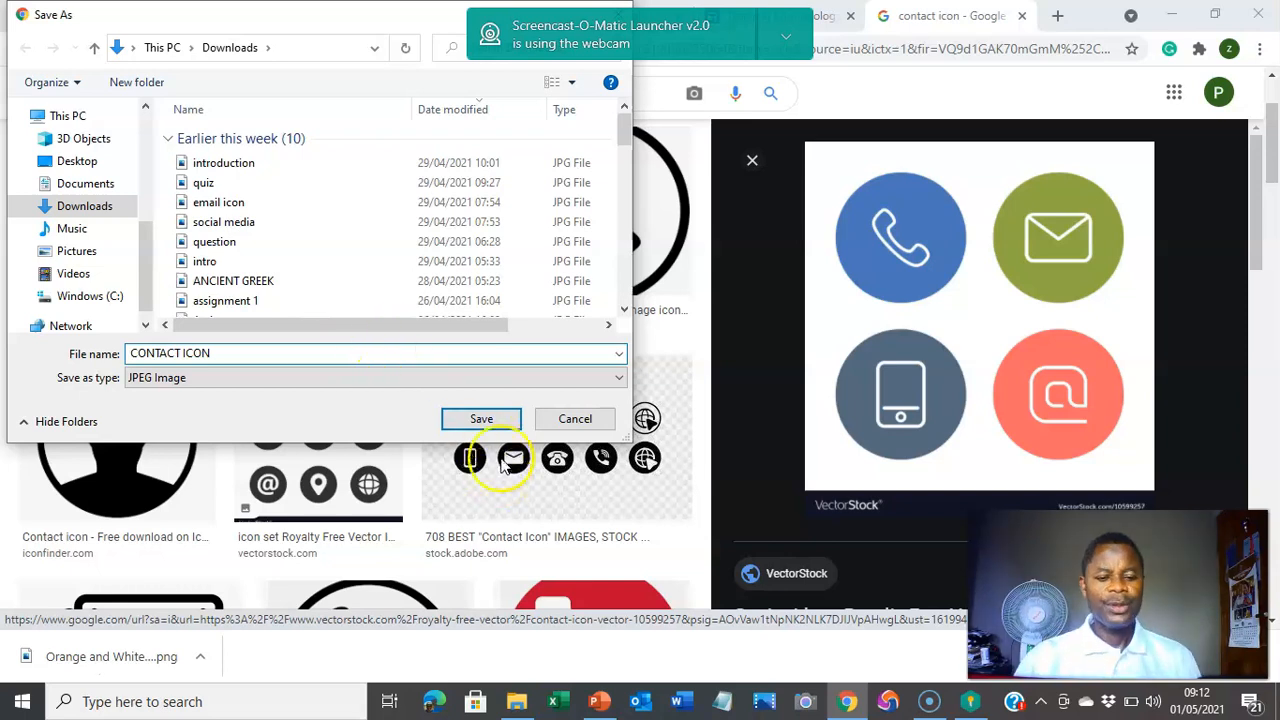
left_click(481, 419)
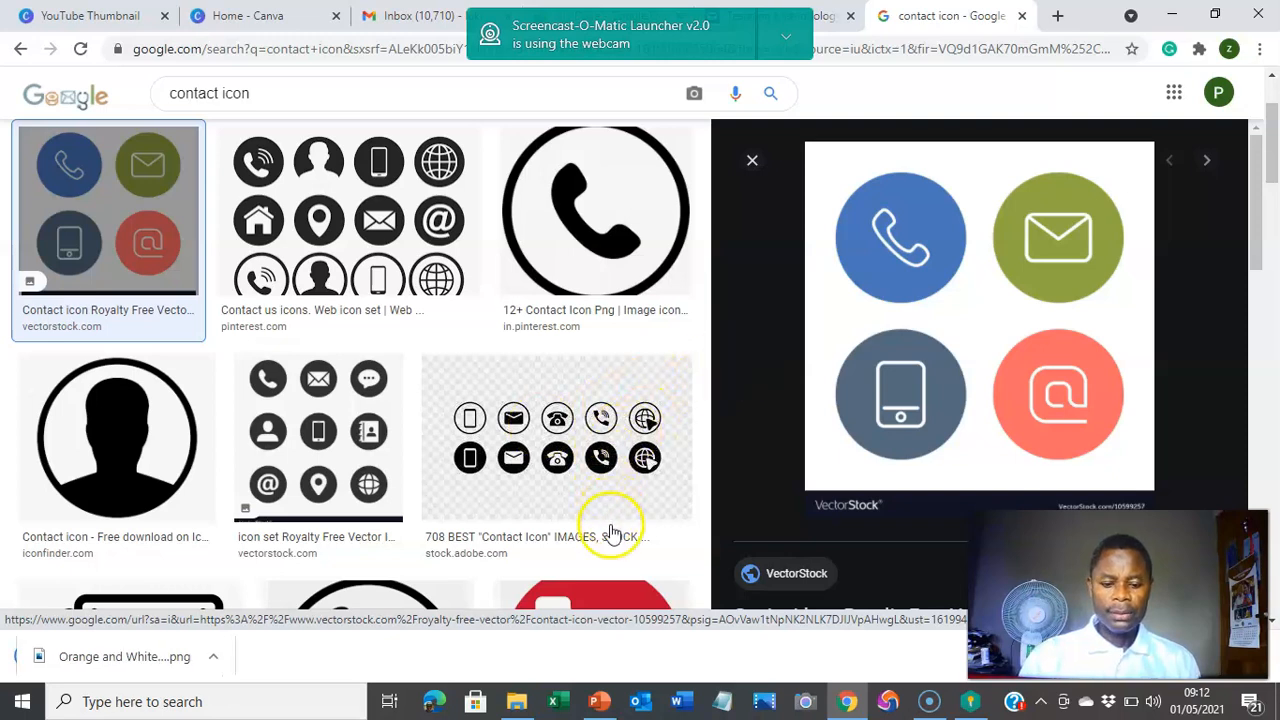
Step: Minimize and restore Chrome, then switch through the Drive tab back to the PDE 5108 site editor
left_click(848, 706)
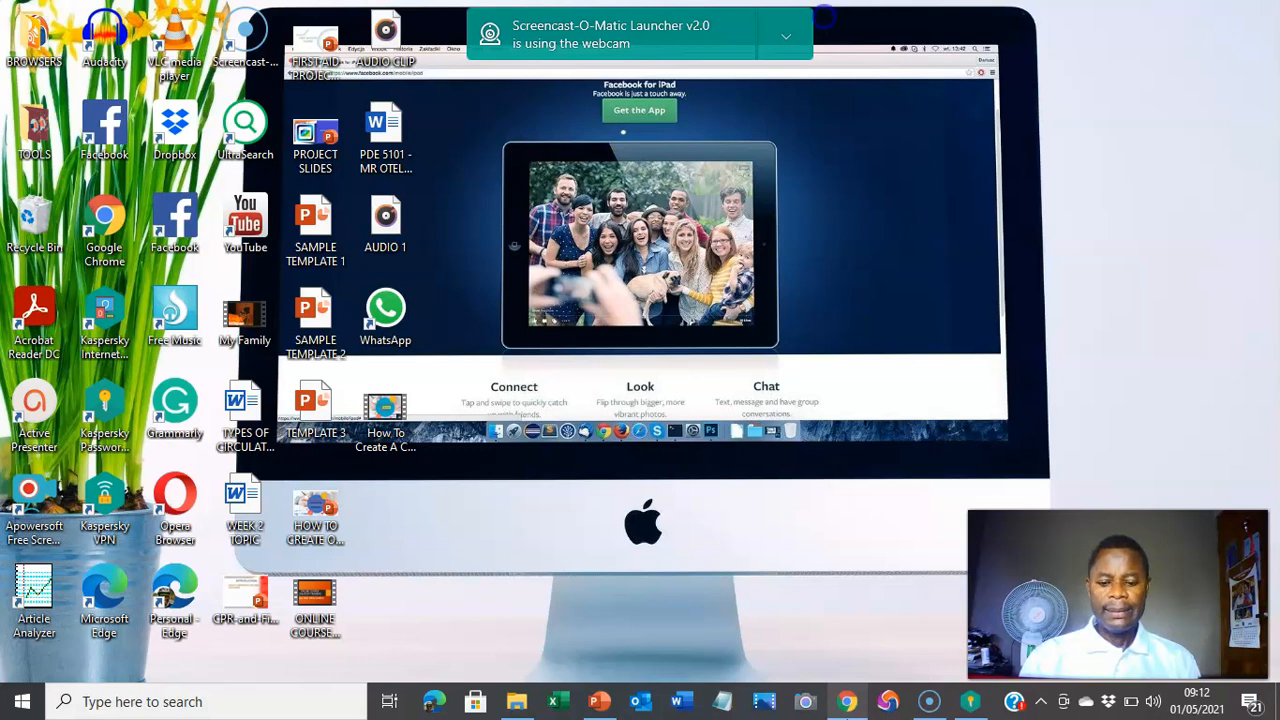
left_click(847, 701)
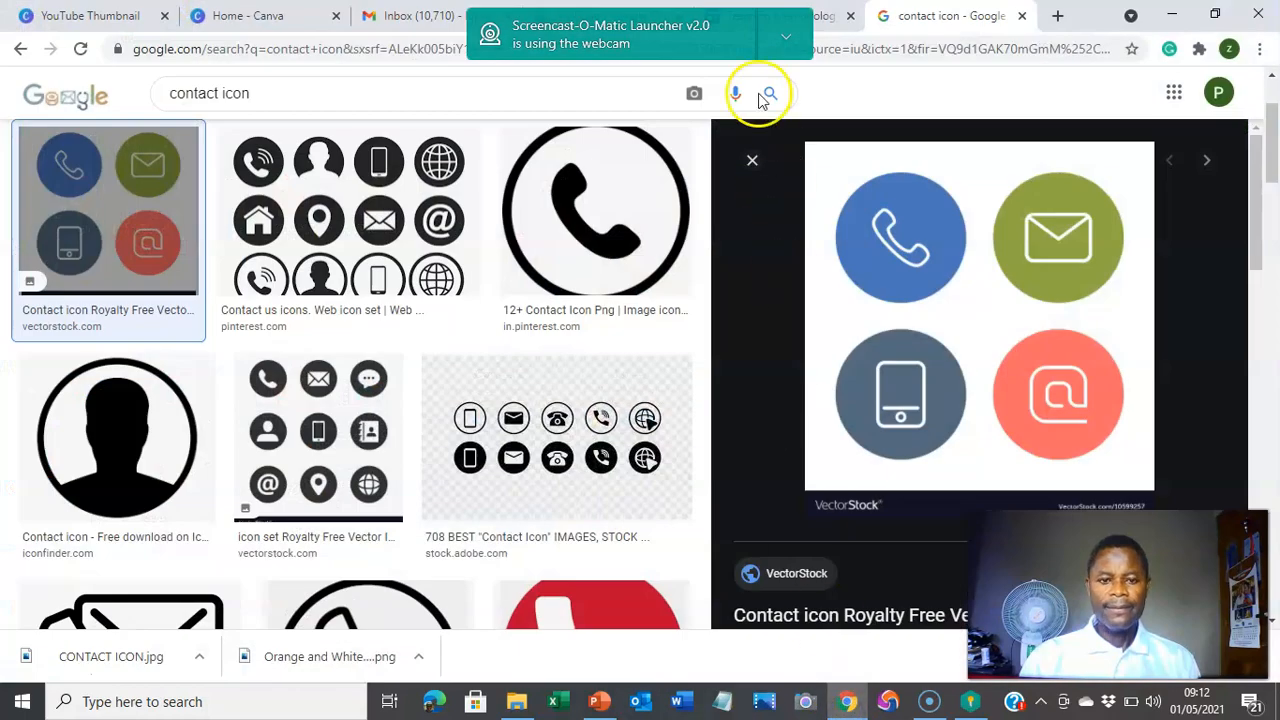
left_click(786, 44)
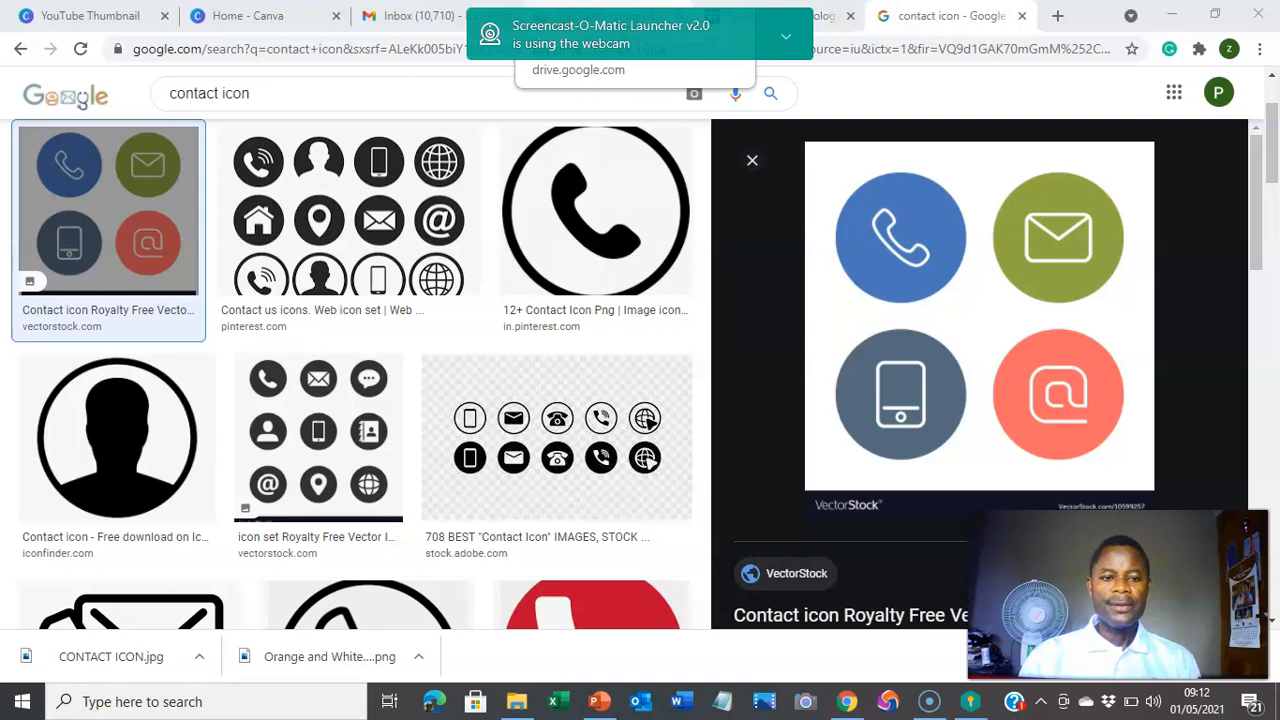
left_click(607, 15)
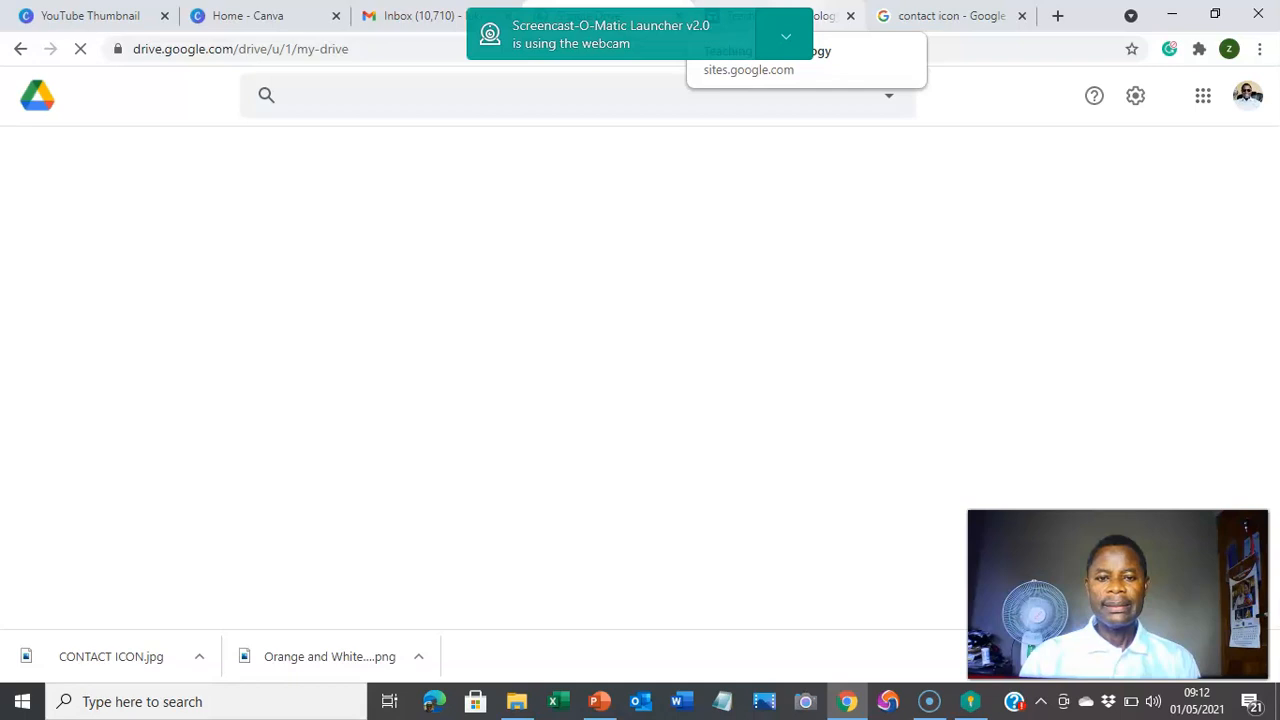
left_click(771, 12)
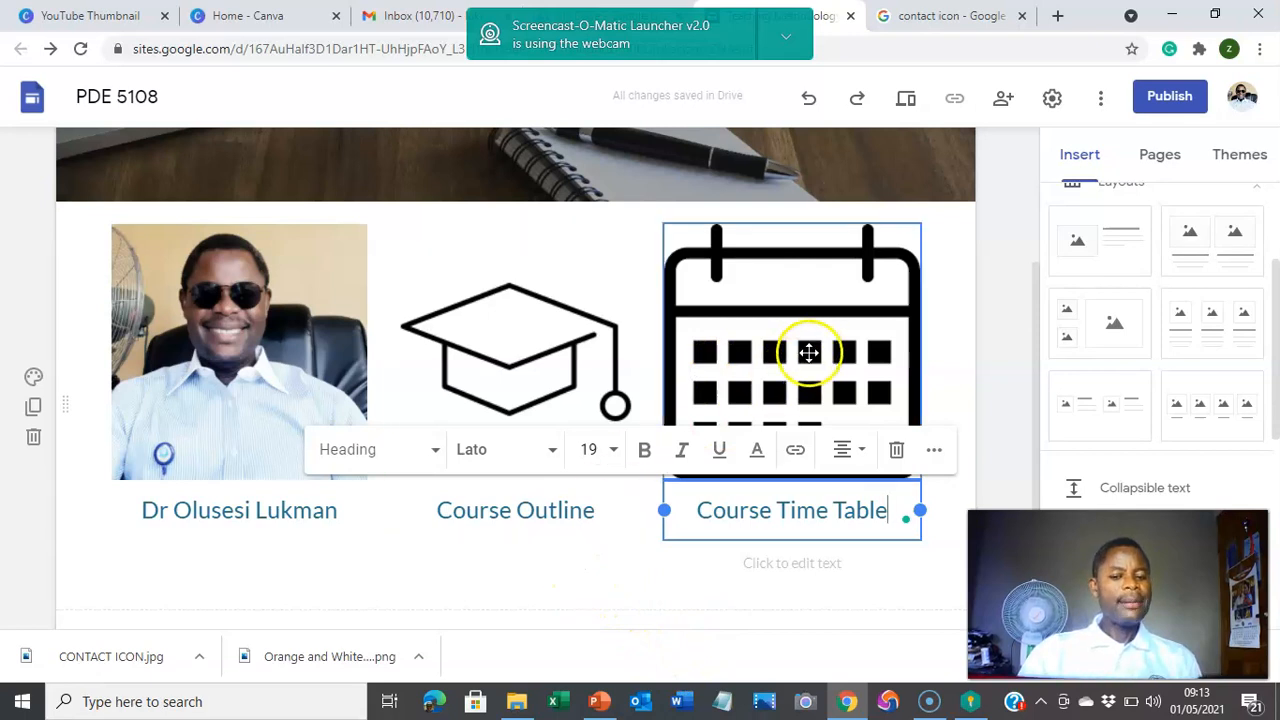
Step: Remove the empty 'Click to edit text' box under Course Time Table and deselect the section
left_click(548, 592)
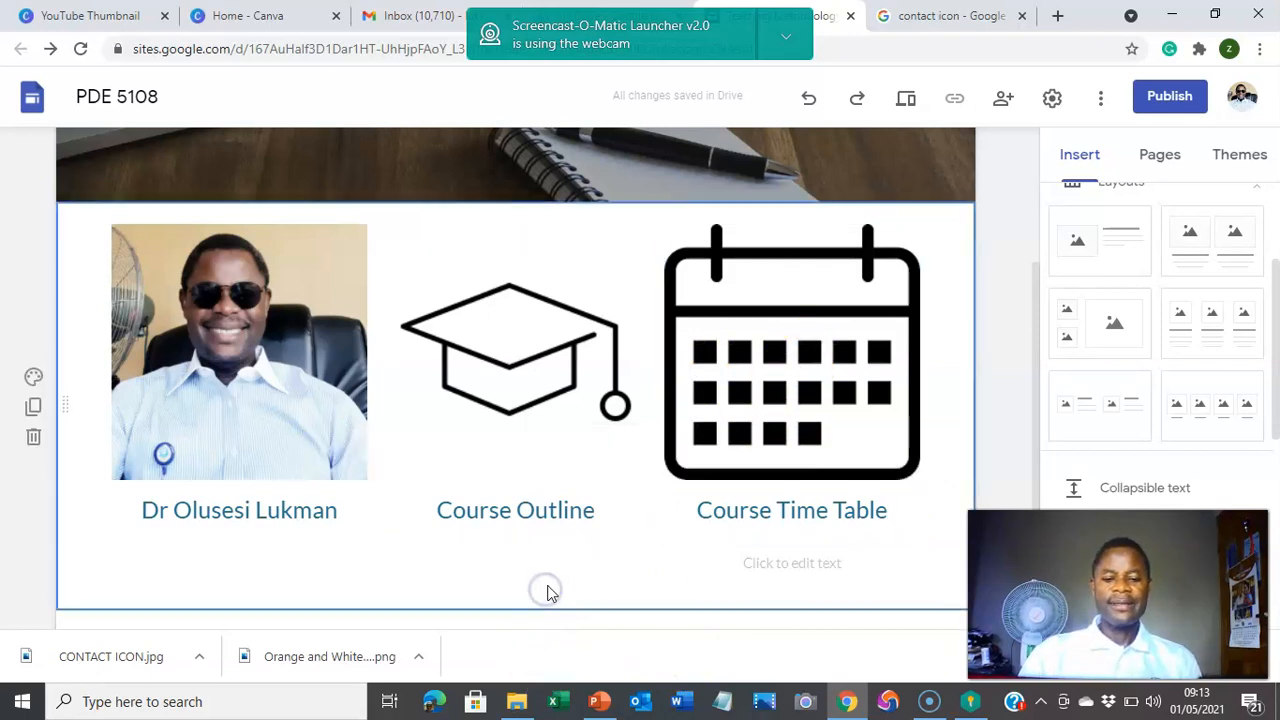
right_click(815, 381)
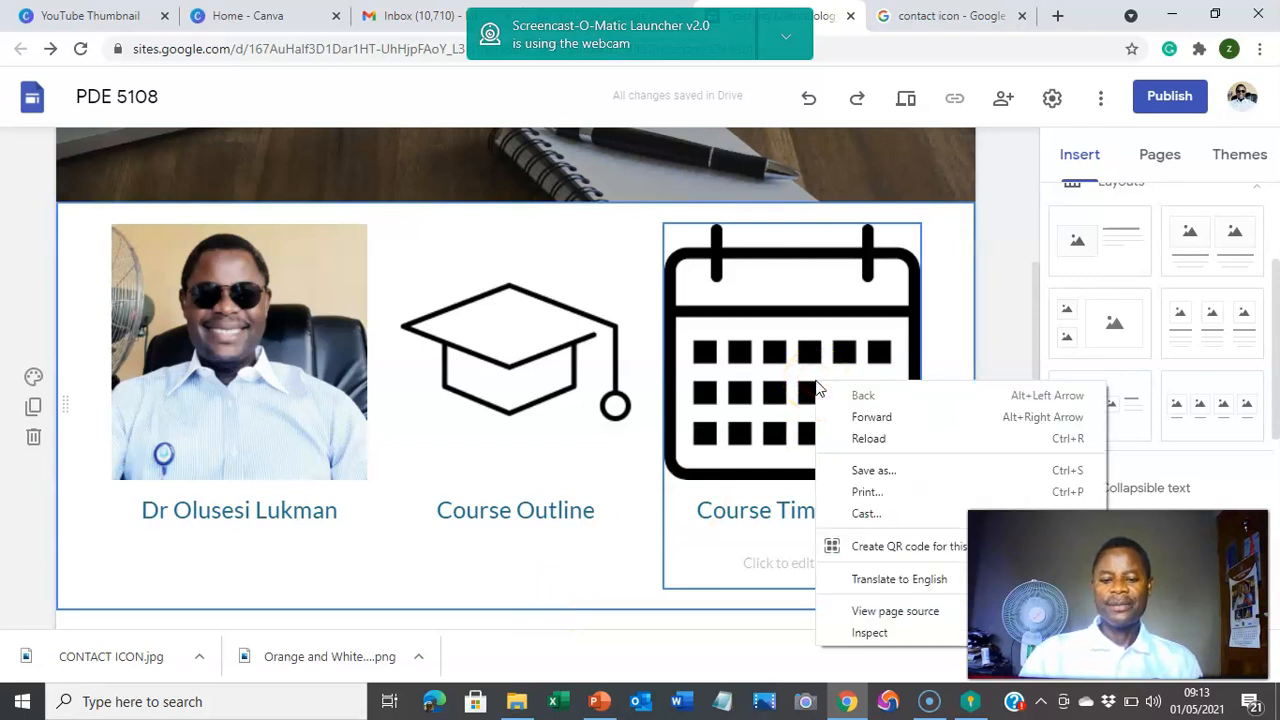
left_click(791, 371)
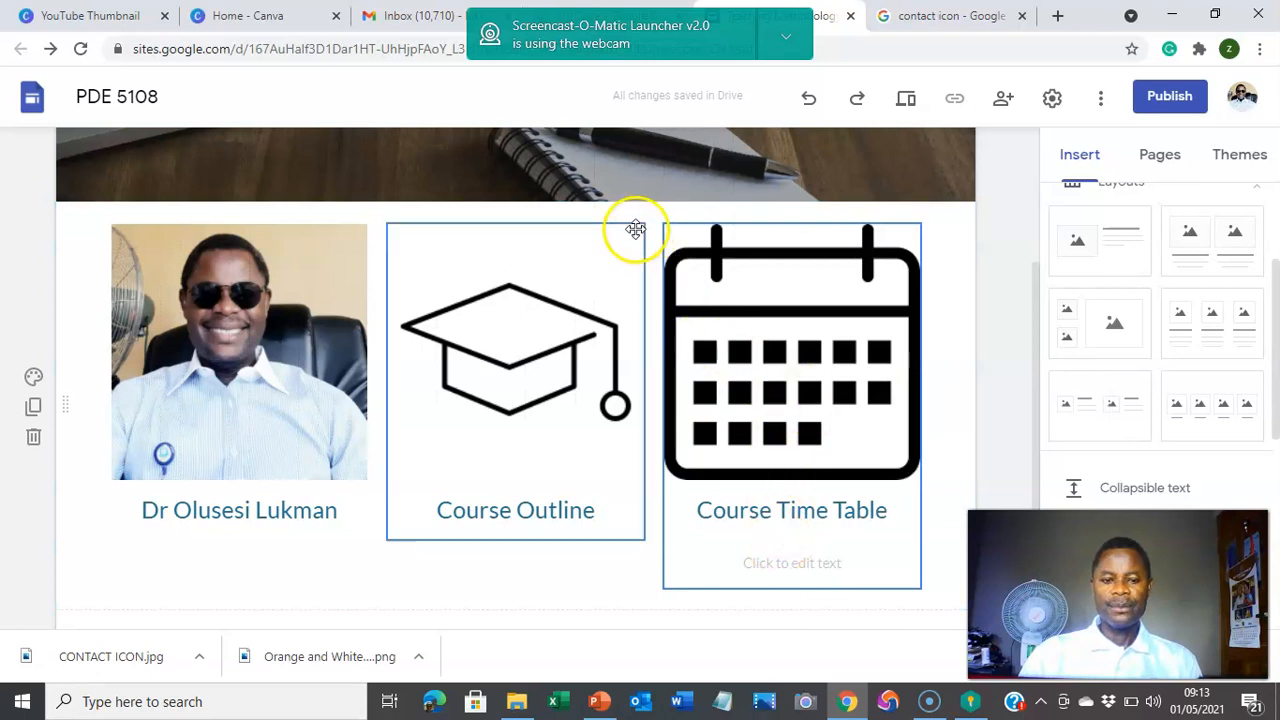
scroll(612, 224, "up", 3)
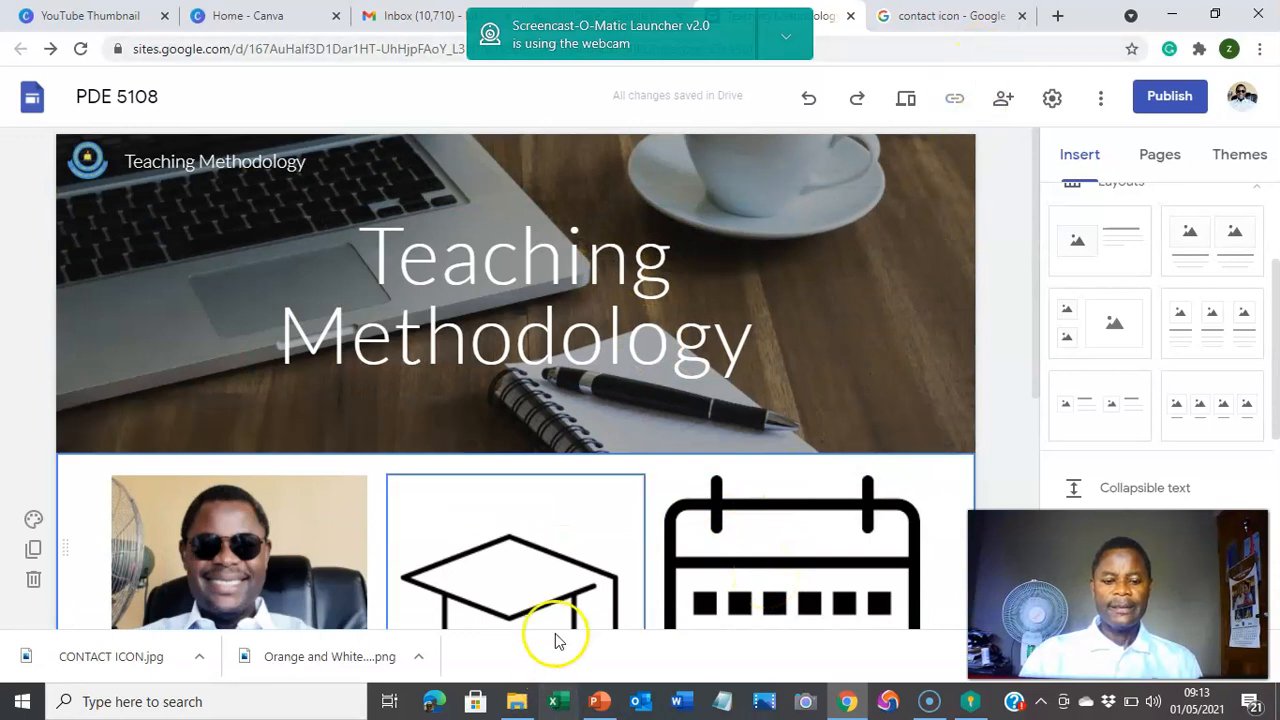
scroll(586, 506, "down", 4)
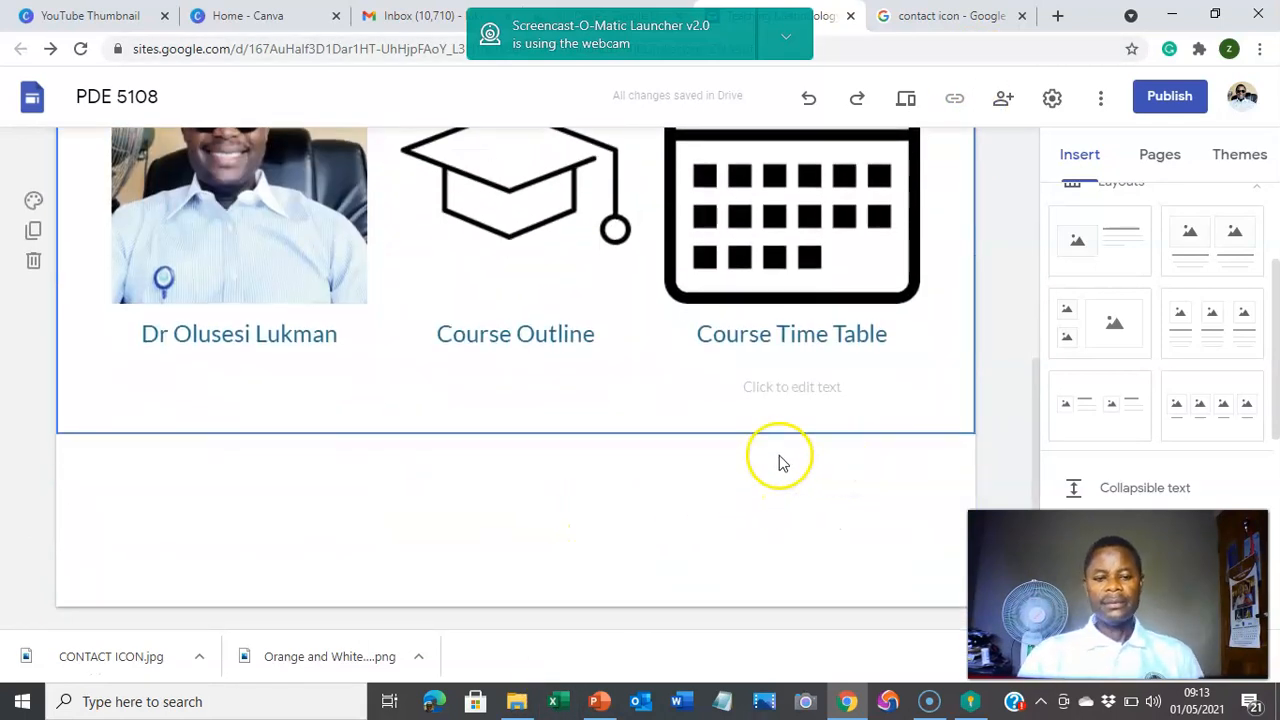
left_click(814, 385)
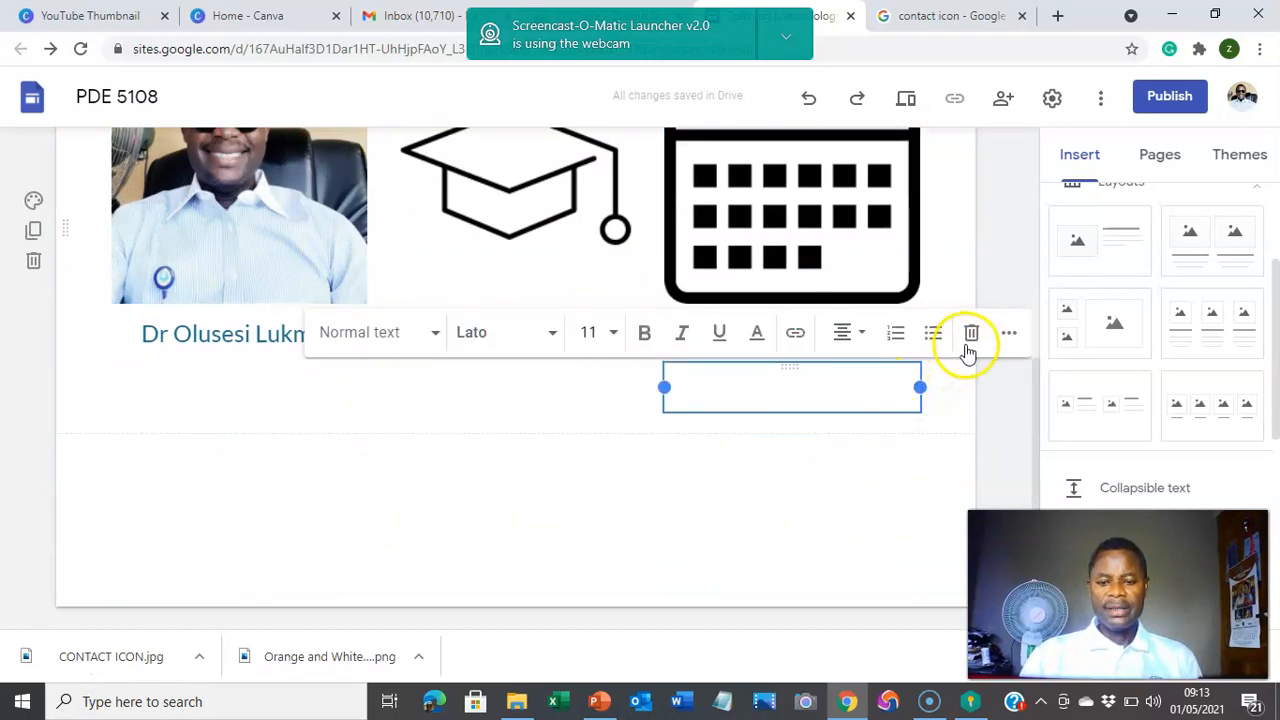
left_click(968, 342)
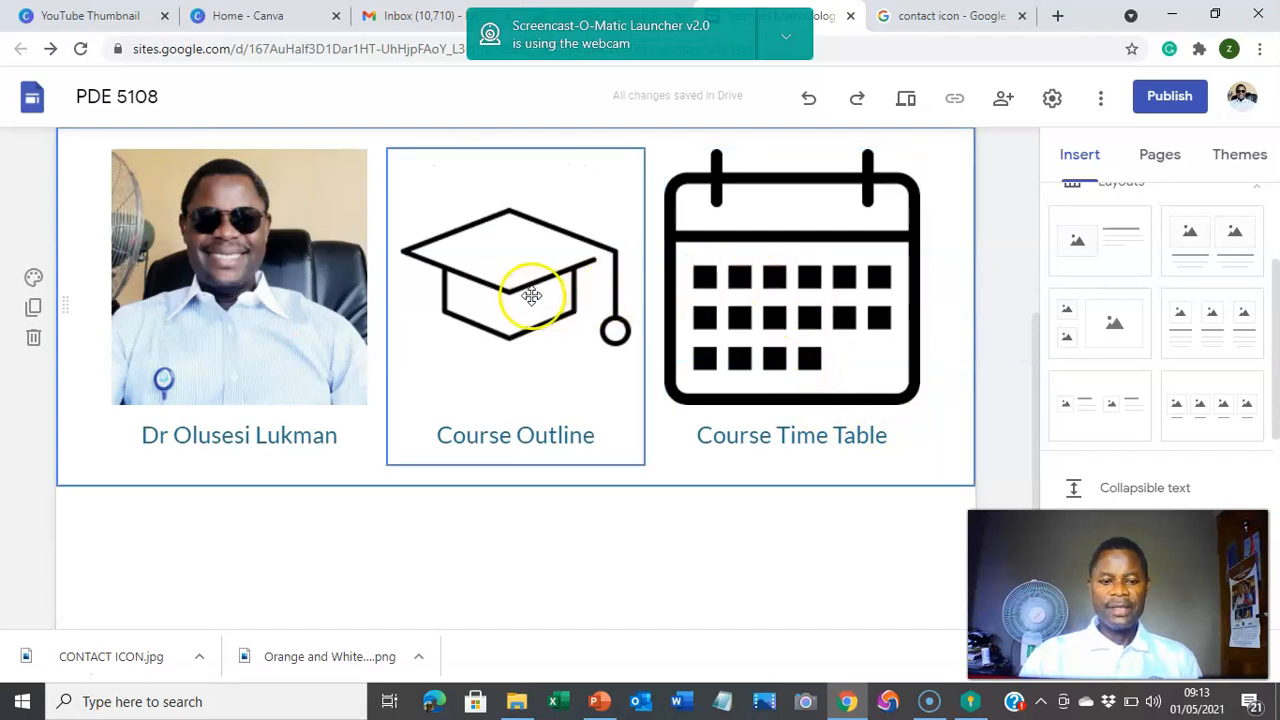
left_click(172, 585)
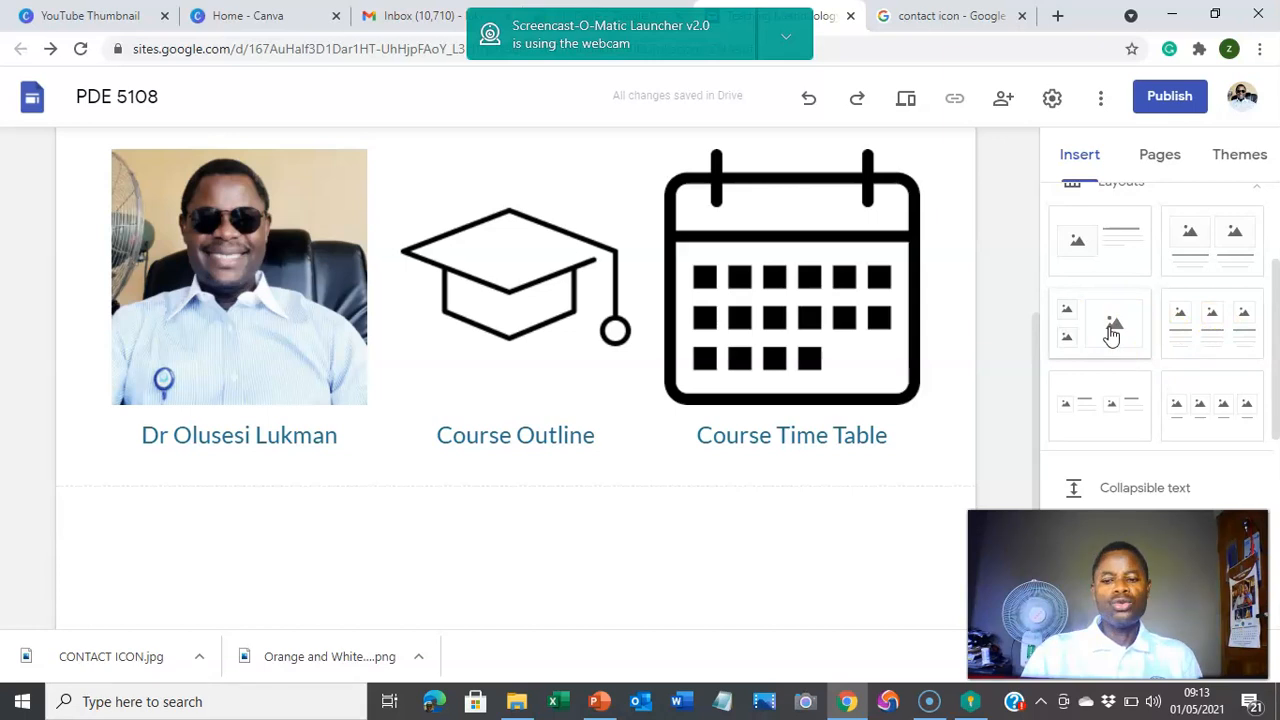
left_click(1216, 408)
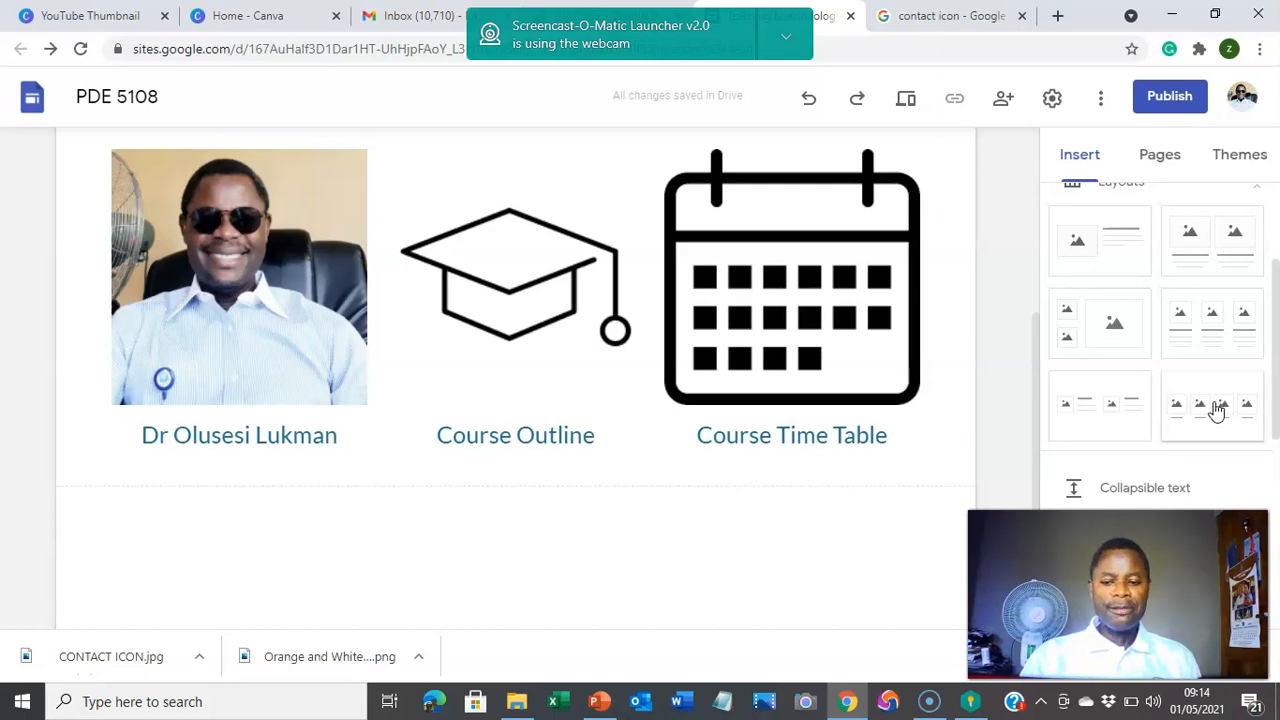
Step: Add a four-image layout section, then undo it to keep only the three-image row
left_click(1214, 406)
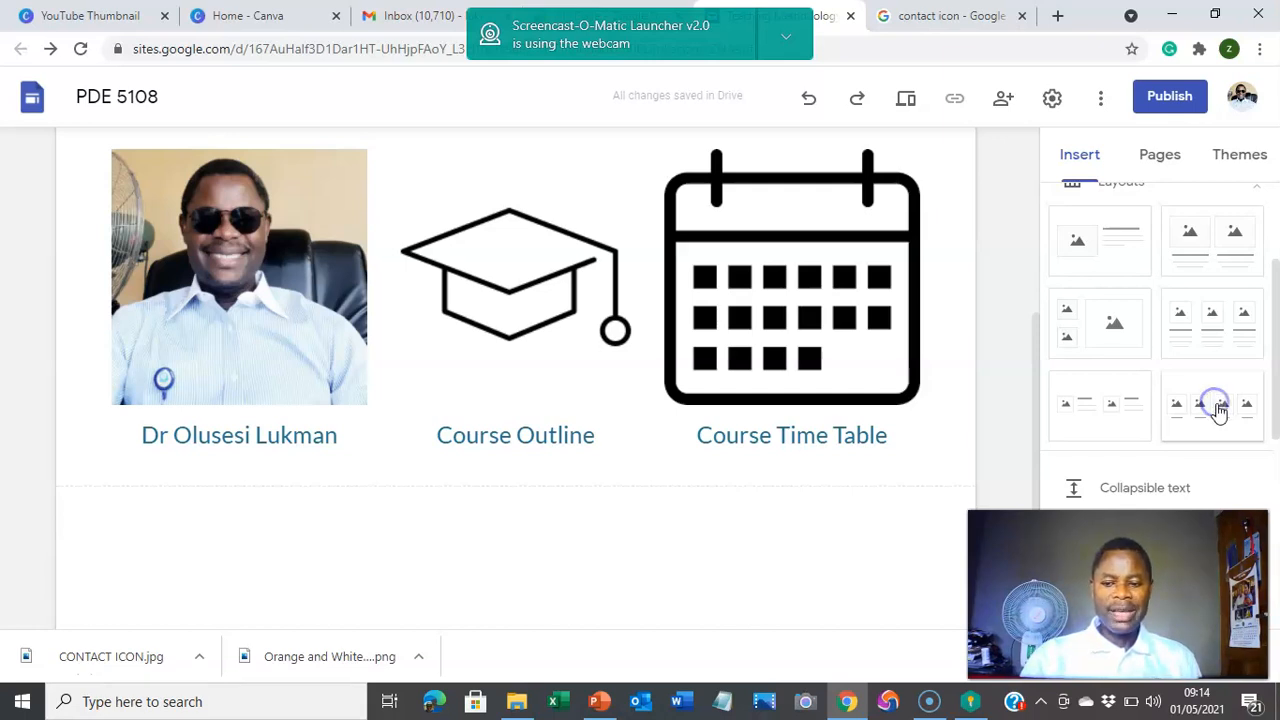
left_click(451, 428)
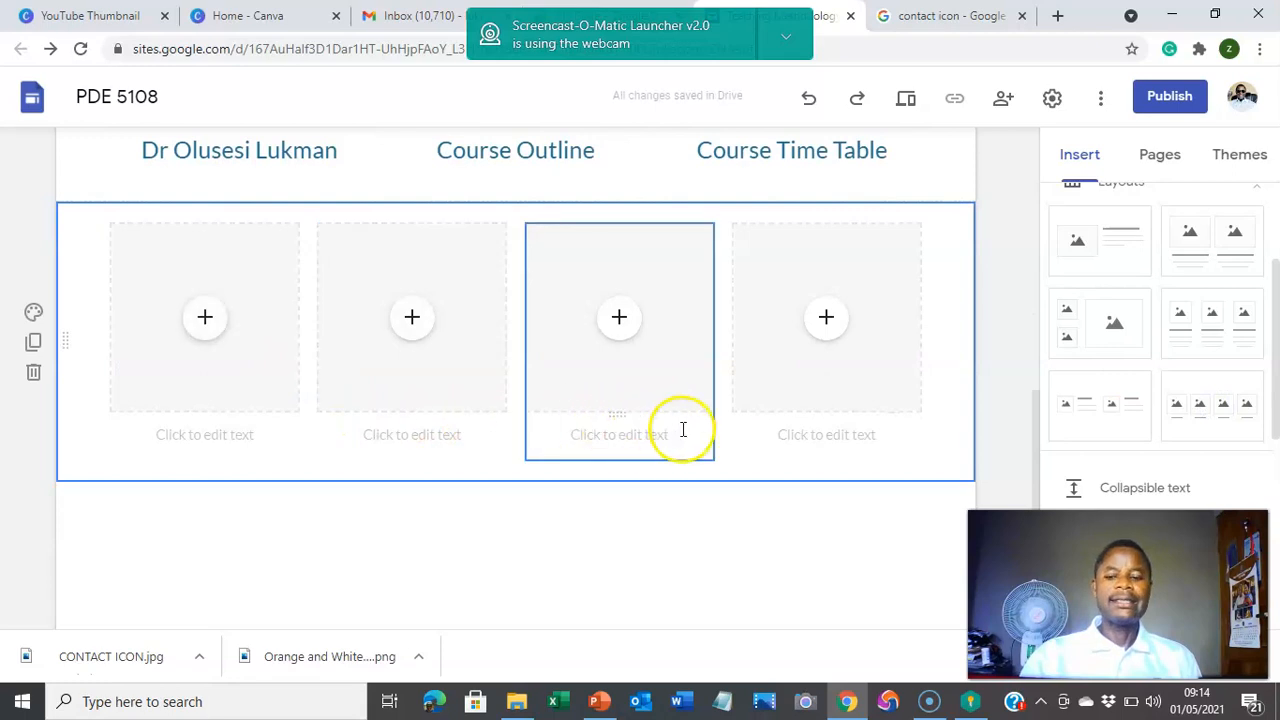
scroll(424, 357, "up", 1)
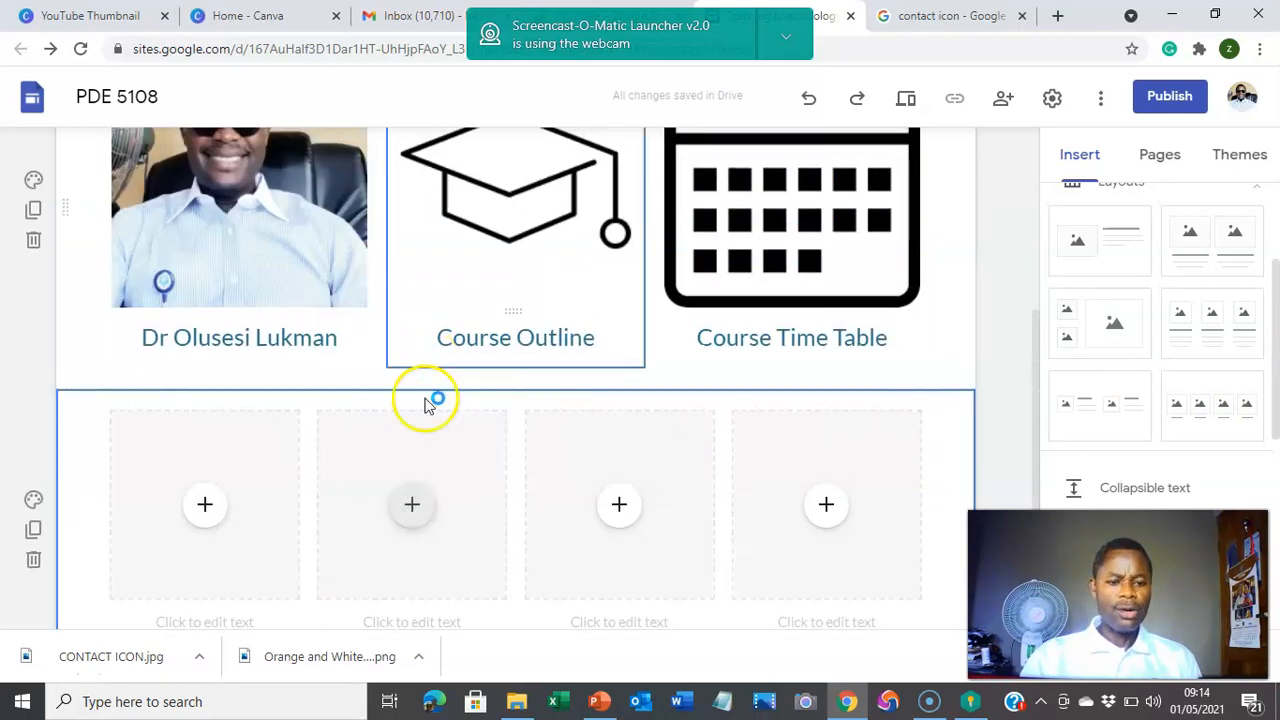
left_click(810, 100)
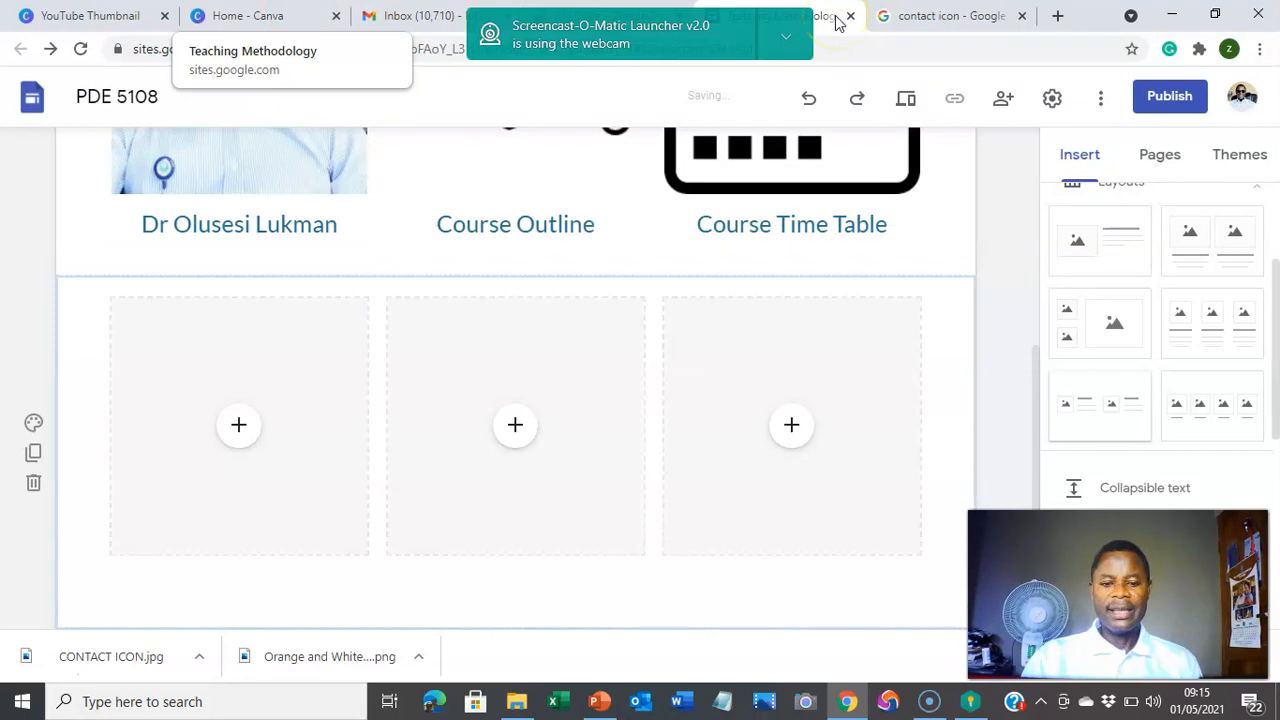
left_click(252, 17)
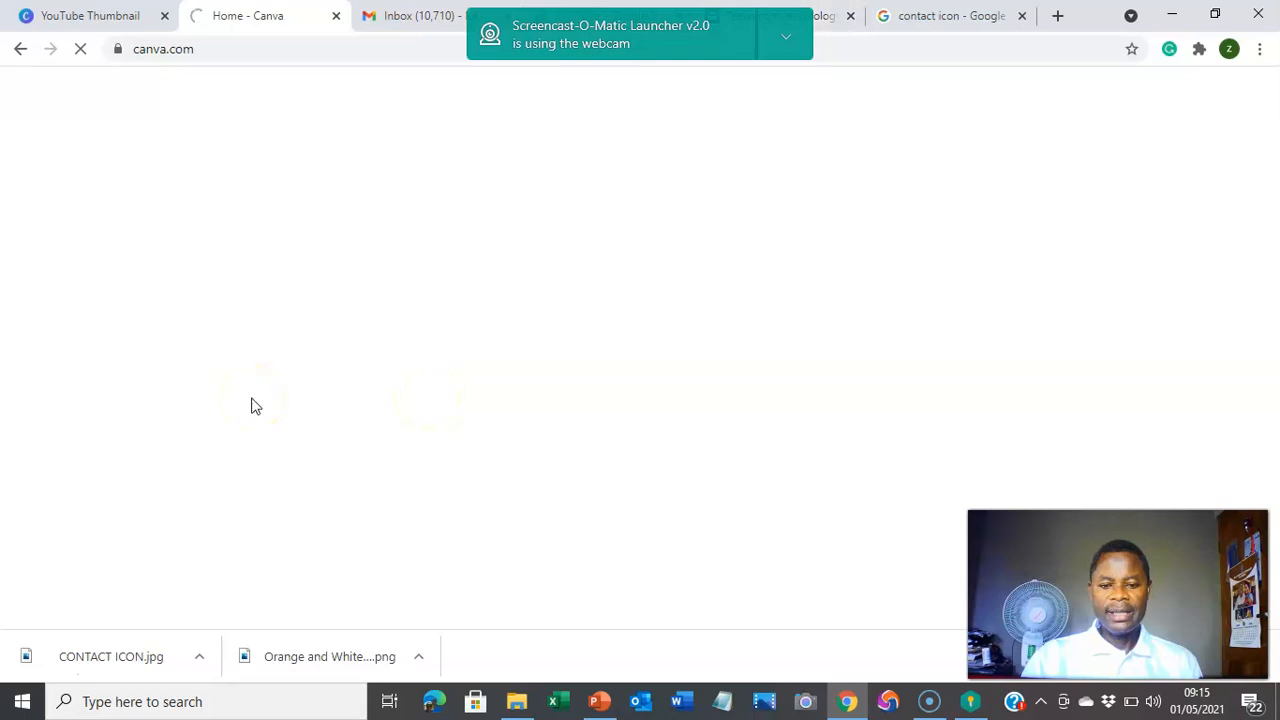
left_click(826, 13)
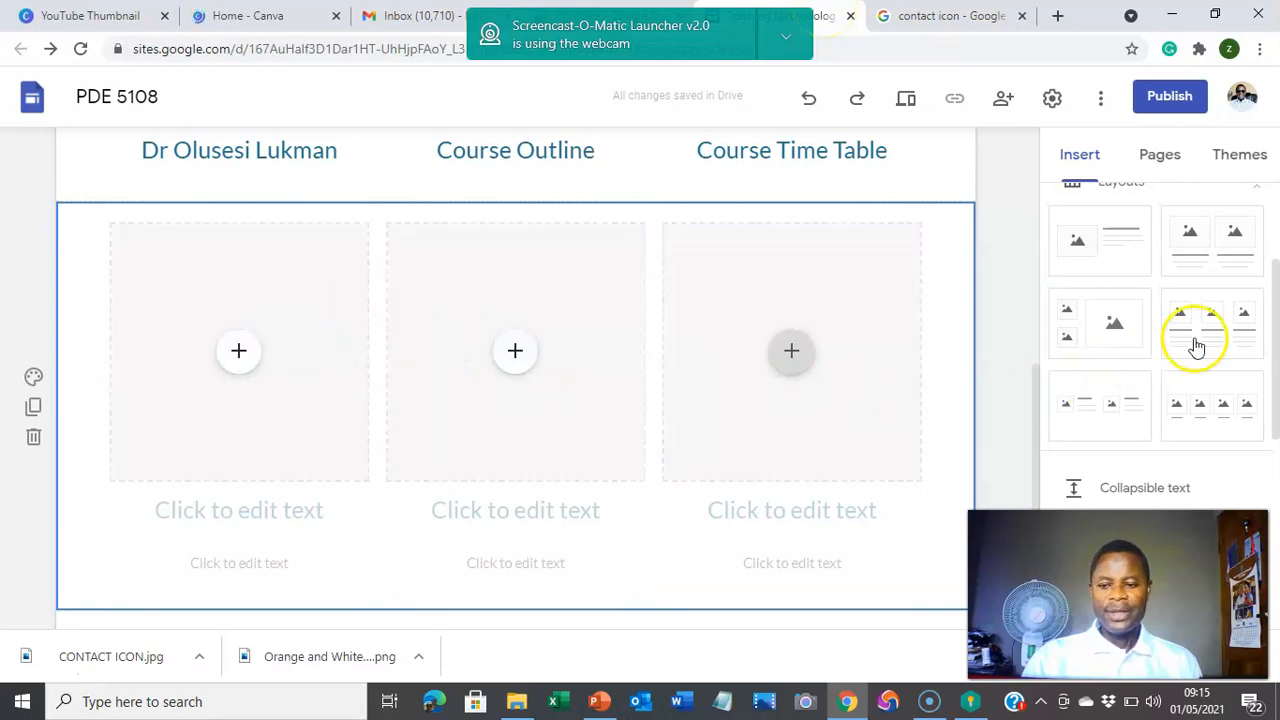
scroll(320, 420, "up", 5)
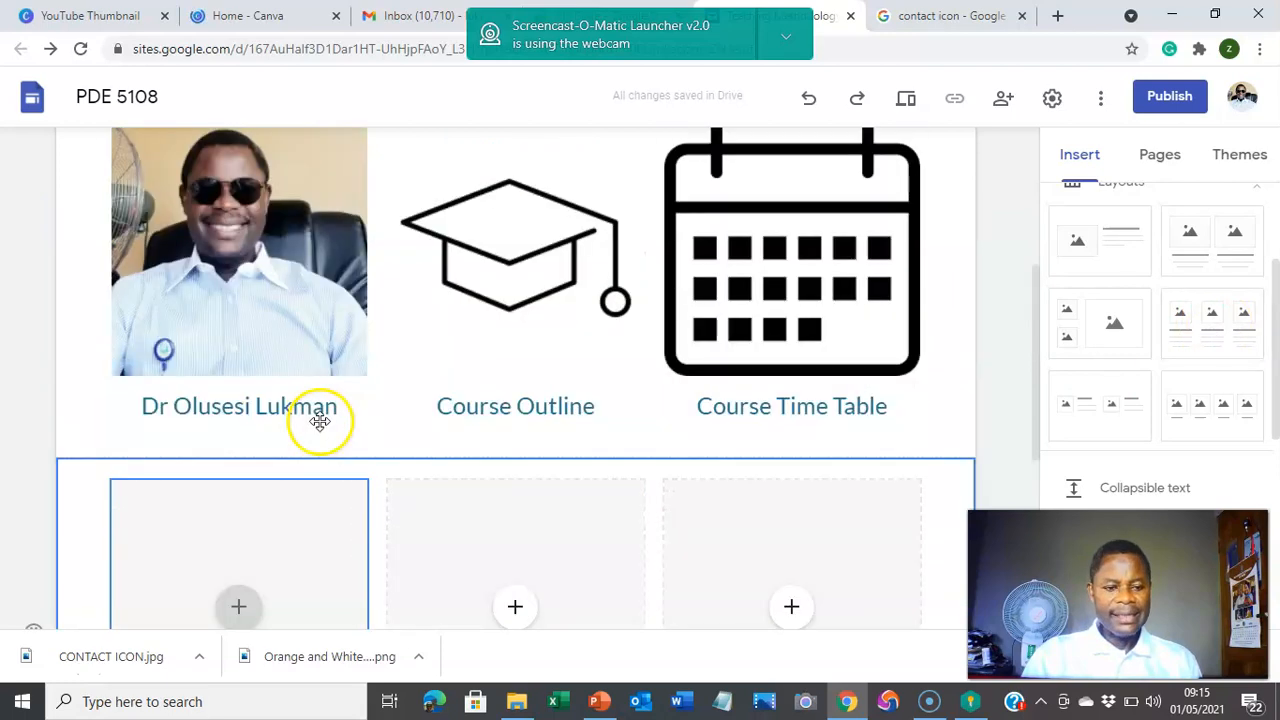
scroll(432, 557, "down", 6)
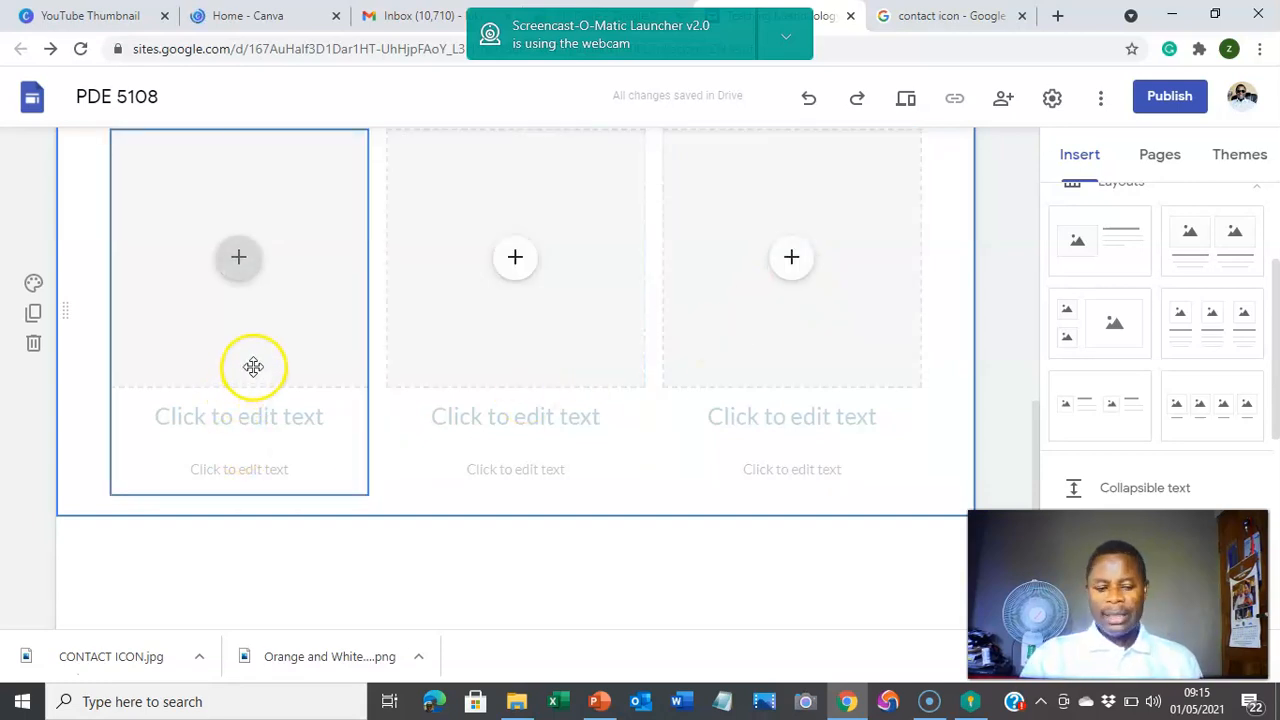
left_click(239, 262)
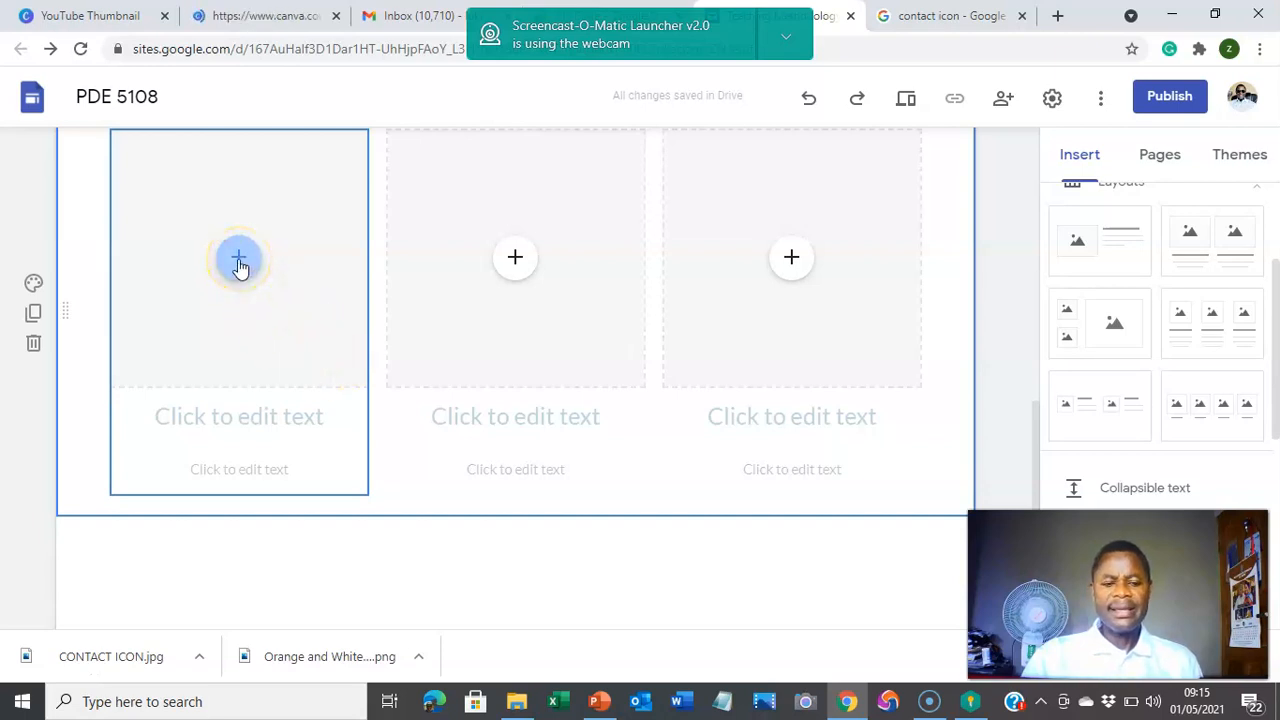
scroll(240, 268, "up", 6)
scroll(277, 480, "down", 2)
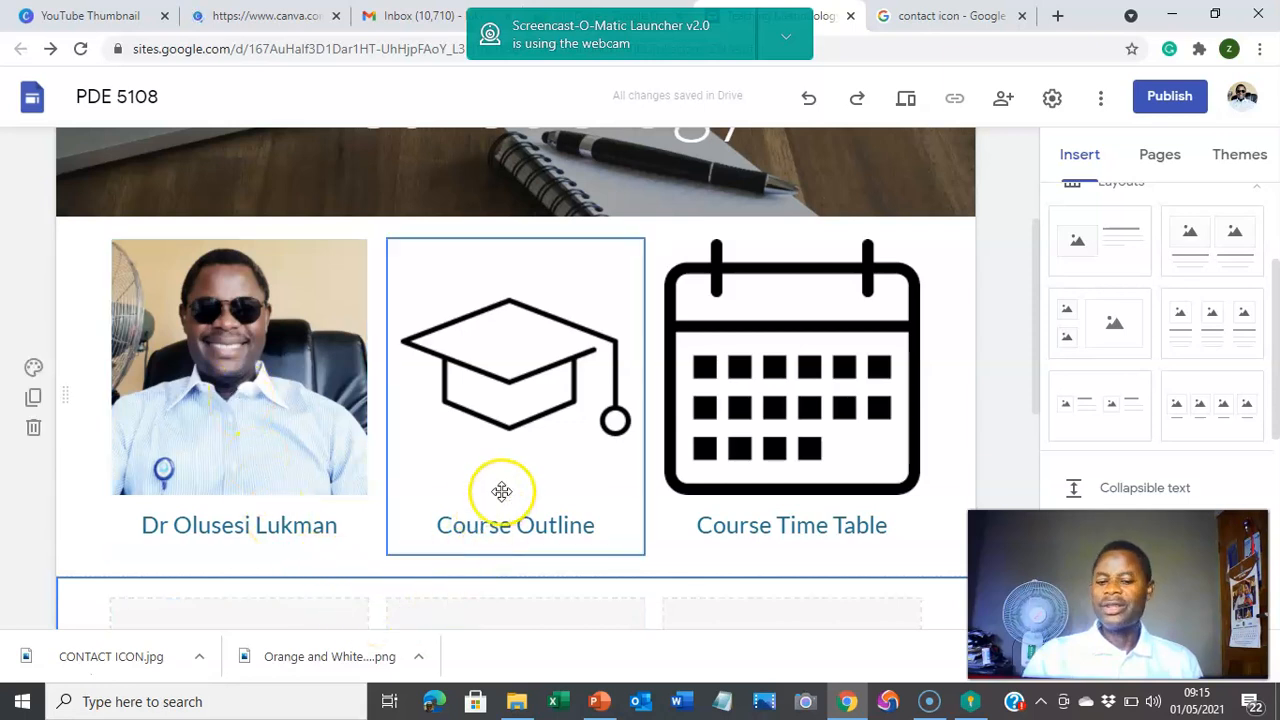
scroll(751, 471, "down", 2)
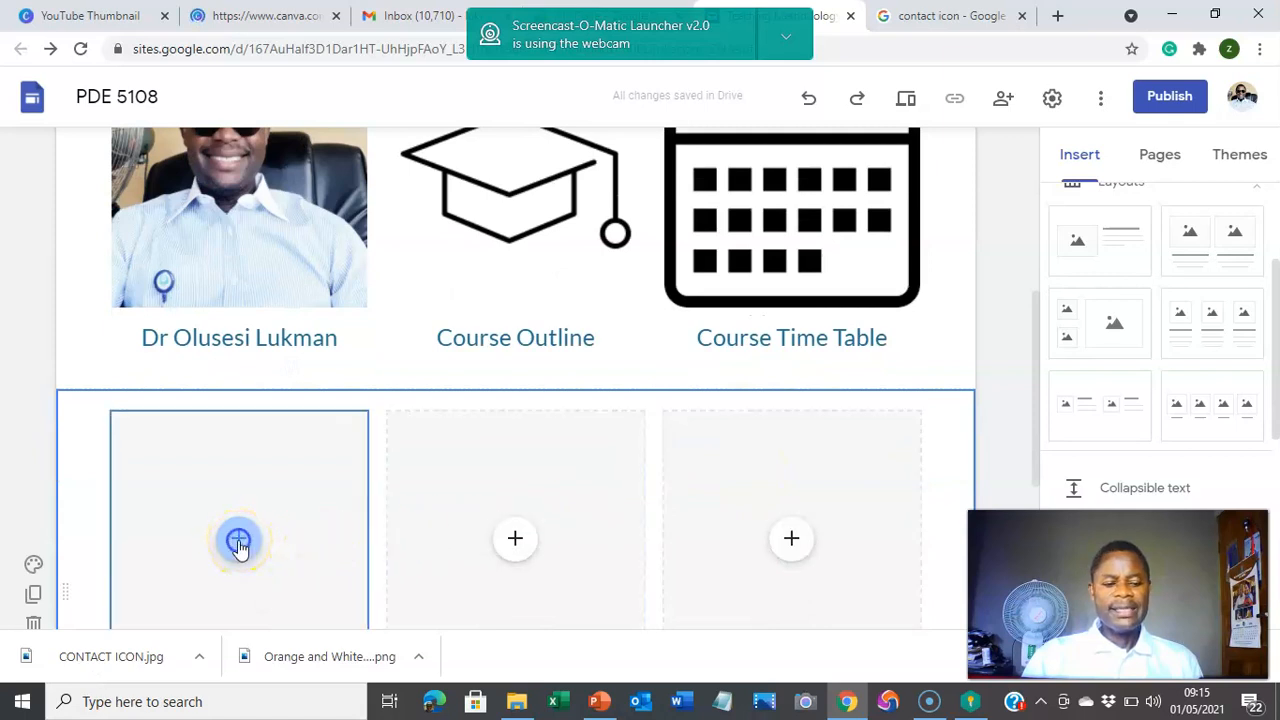
Step: Upload the resources image from Downloads into the first placeholder of the new row
left_click(239, 543)
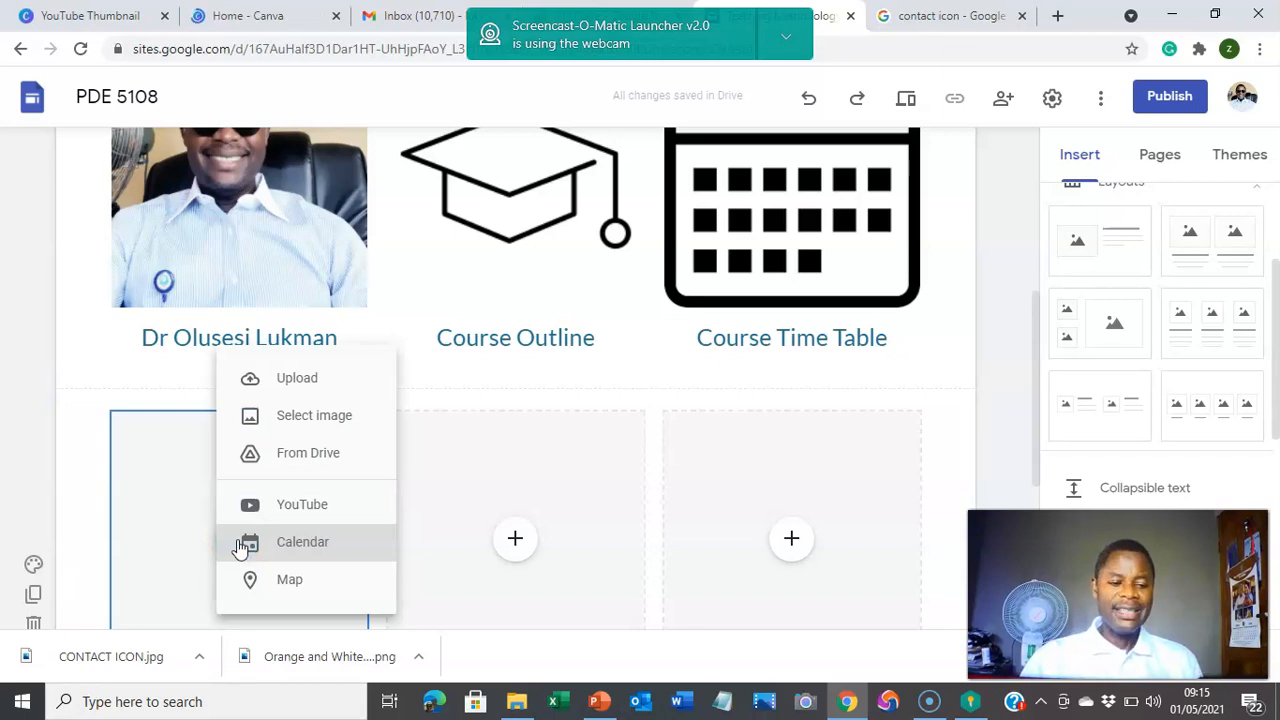
left_click(290, 378)
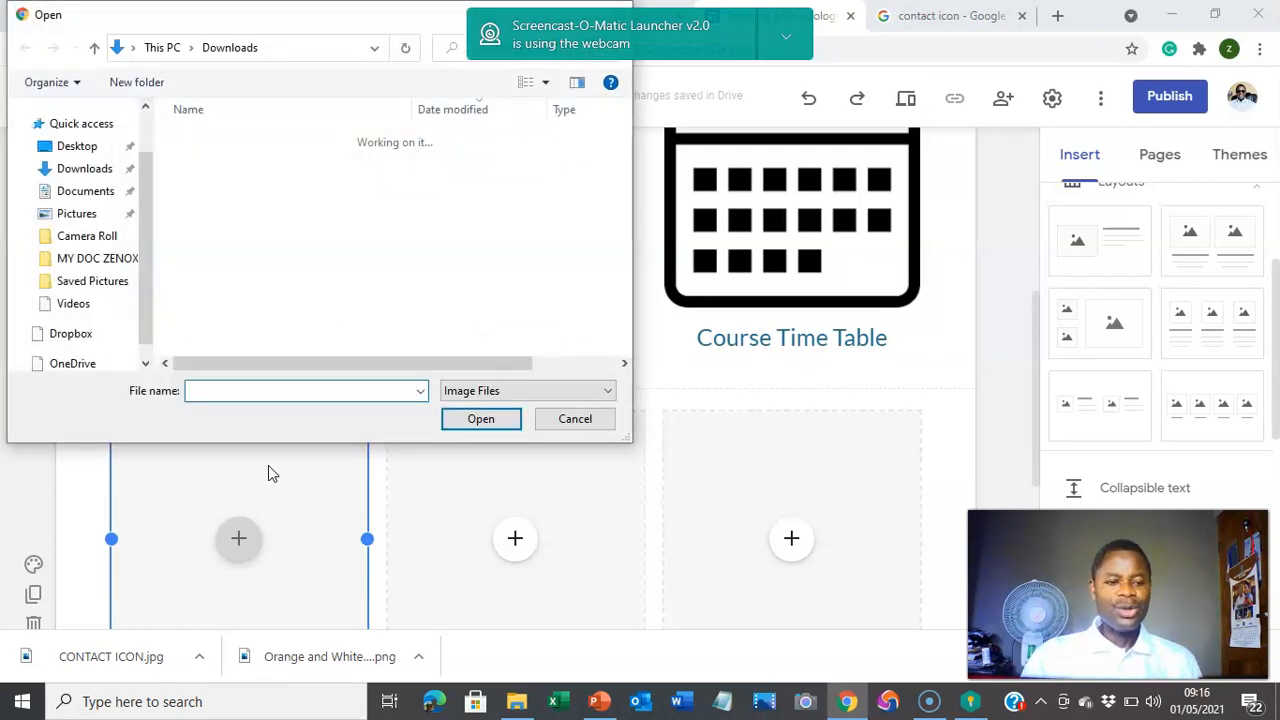
scroll(105, 188, "down", 1)
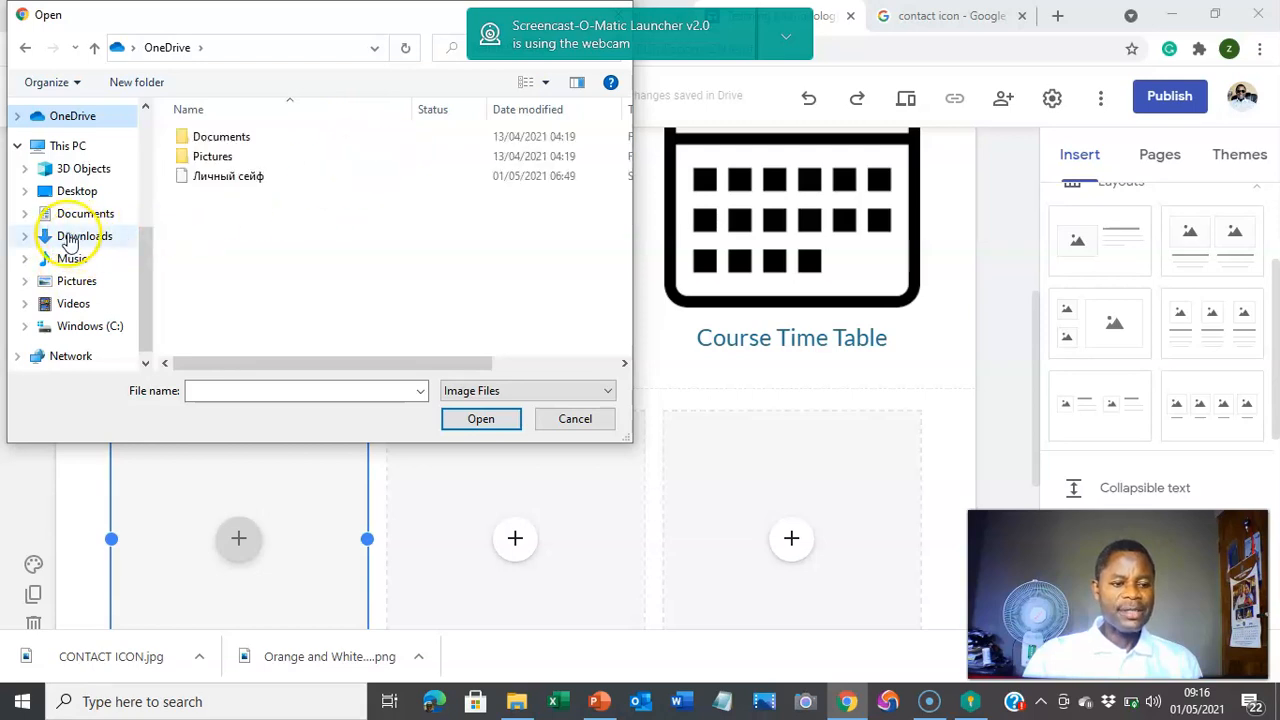
left_click(74, 238)
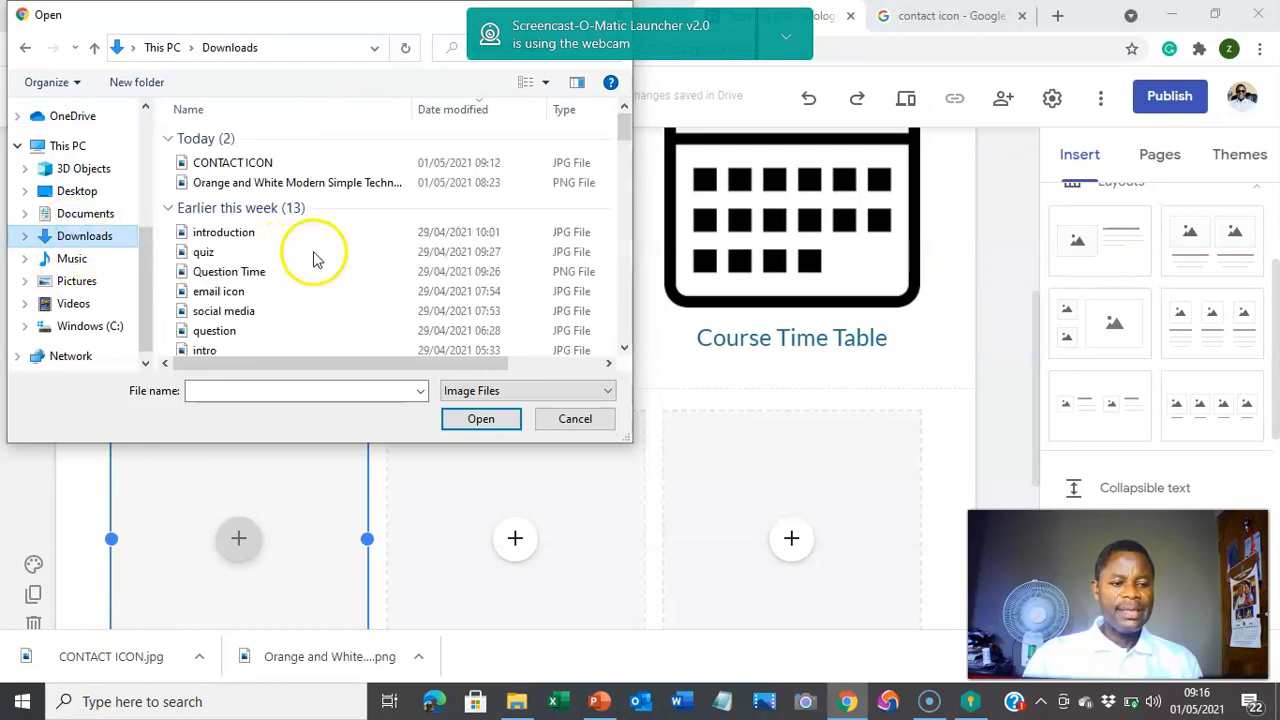
scroll(345, 262, "down", 2)
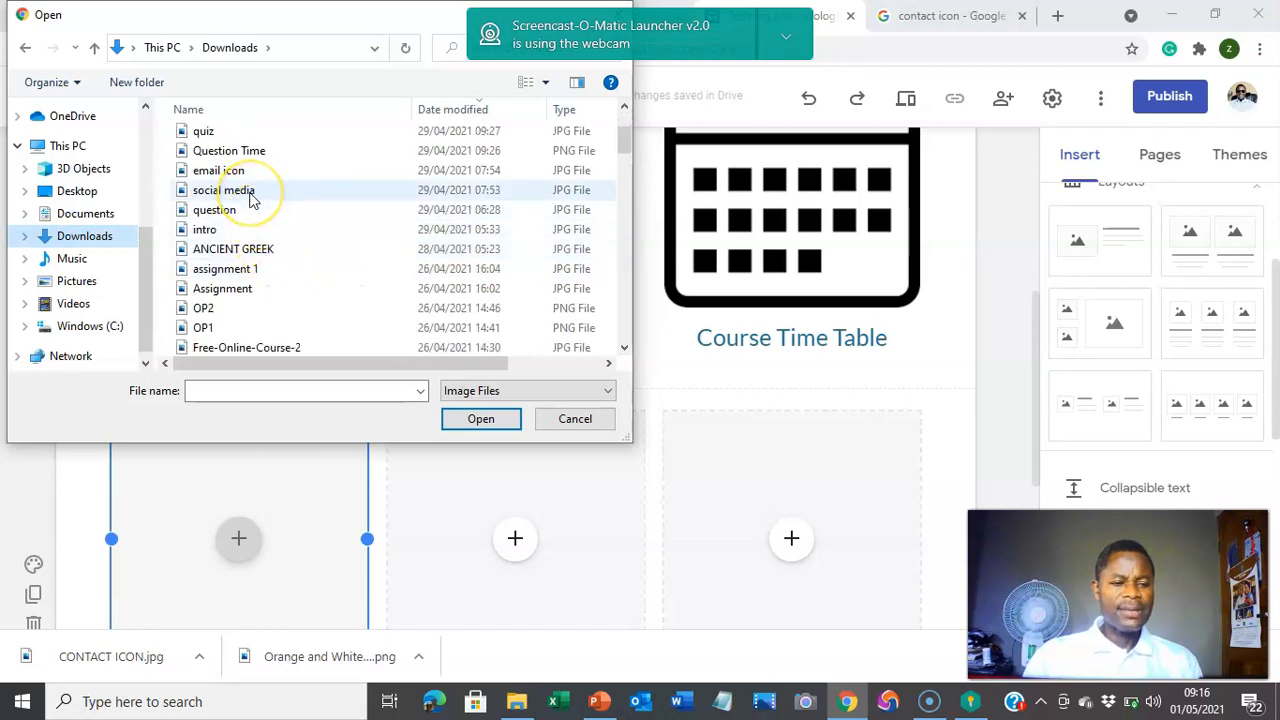
scroll(296, 254, "down", 2)
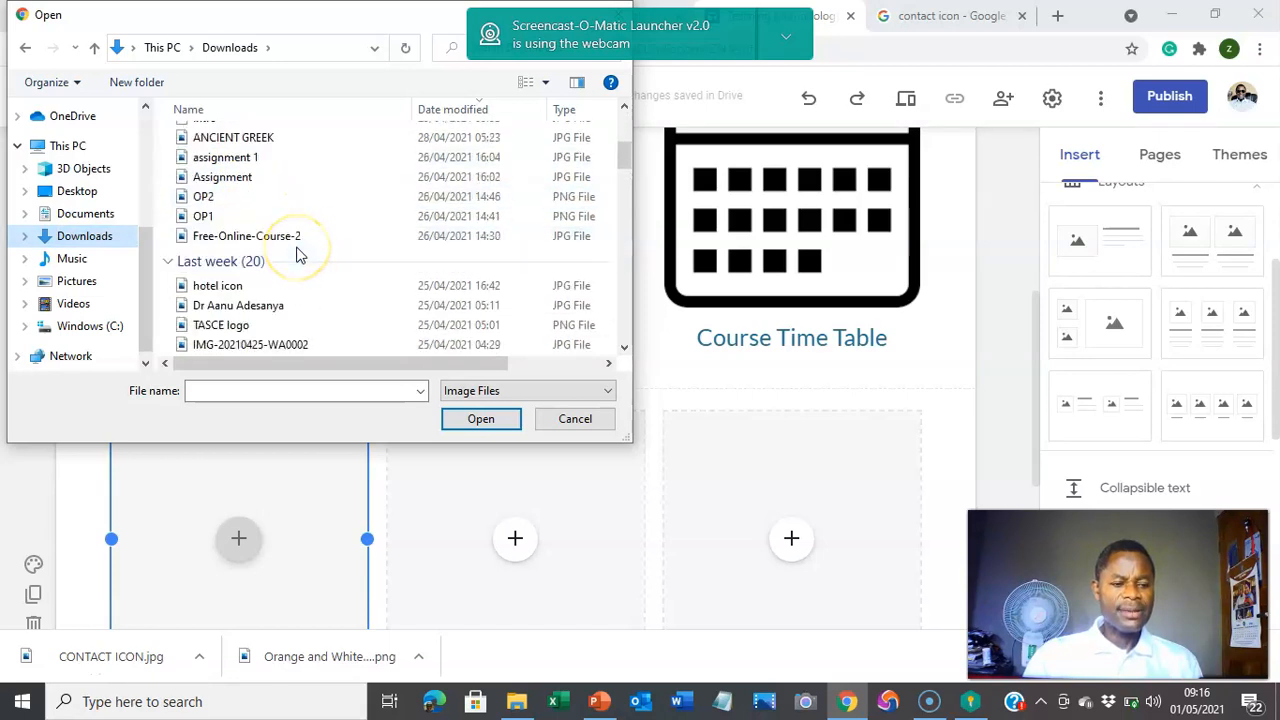
scroll(296, 254, "down", 3)
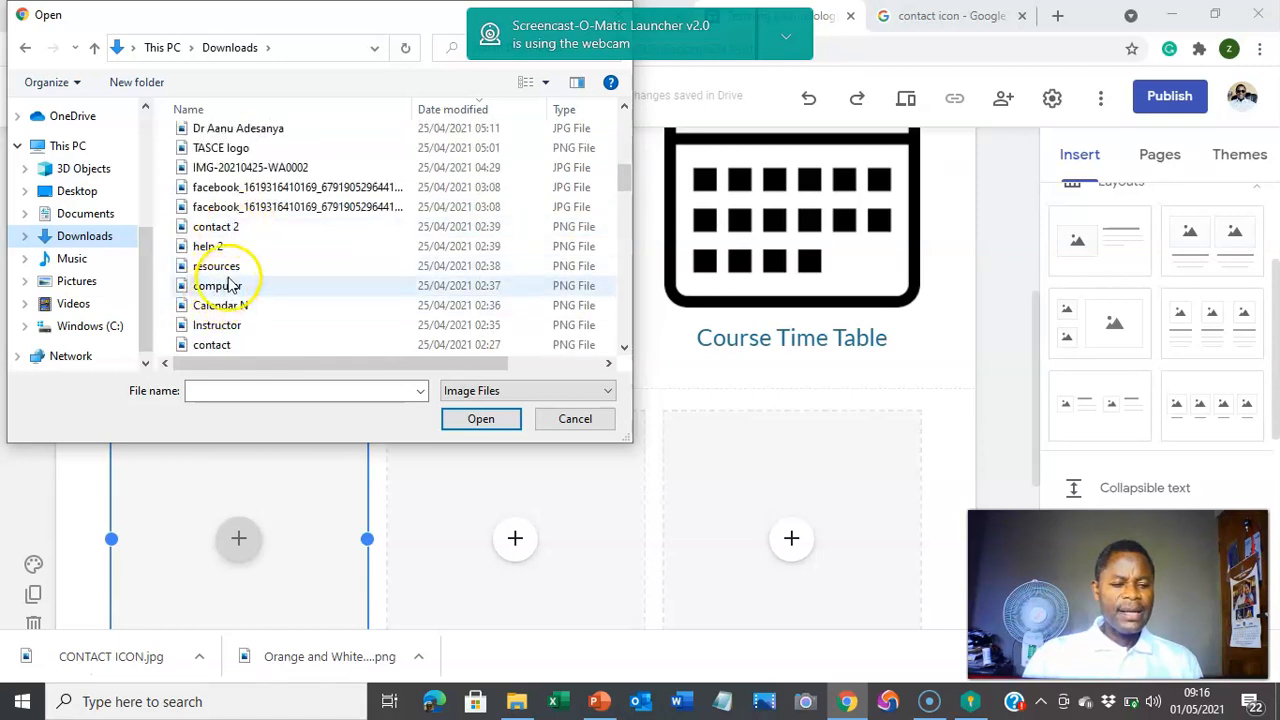
left_click(234, 267)
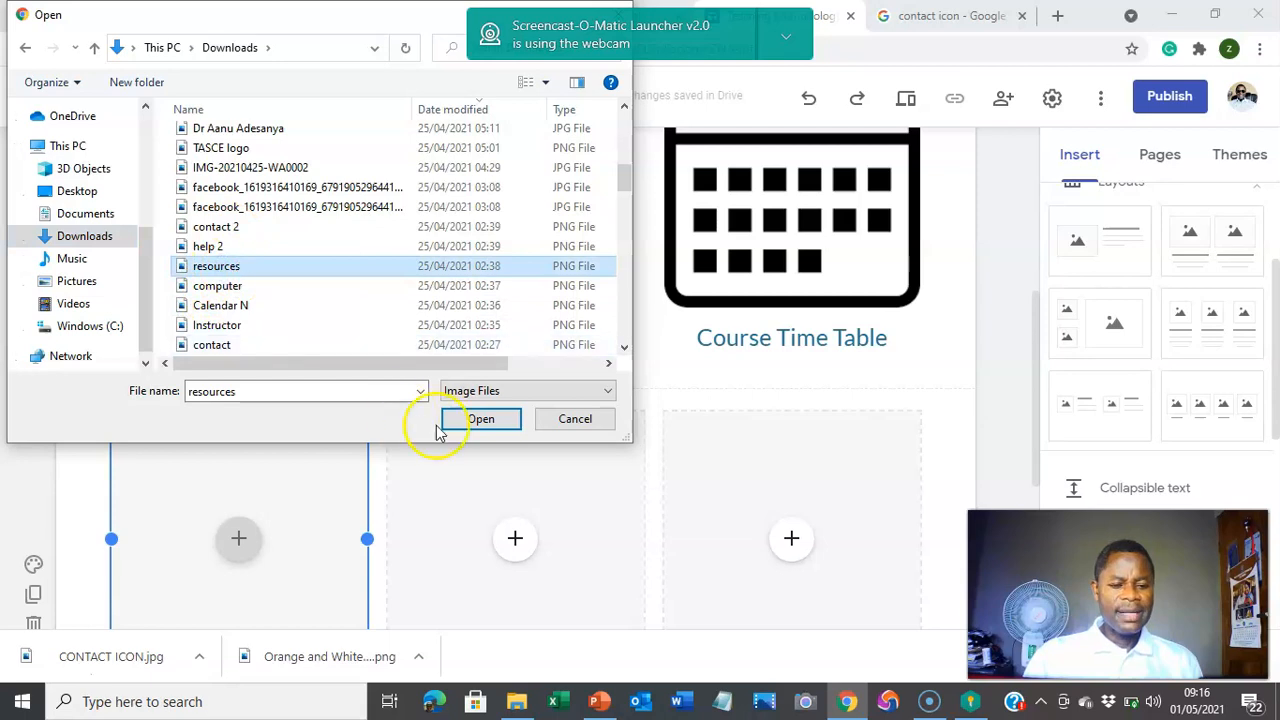
left_click(480, 424)
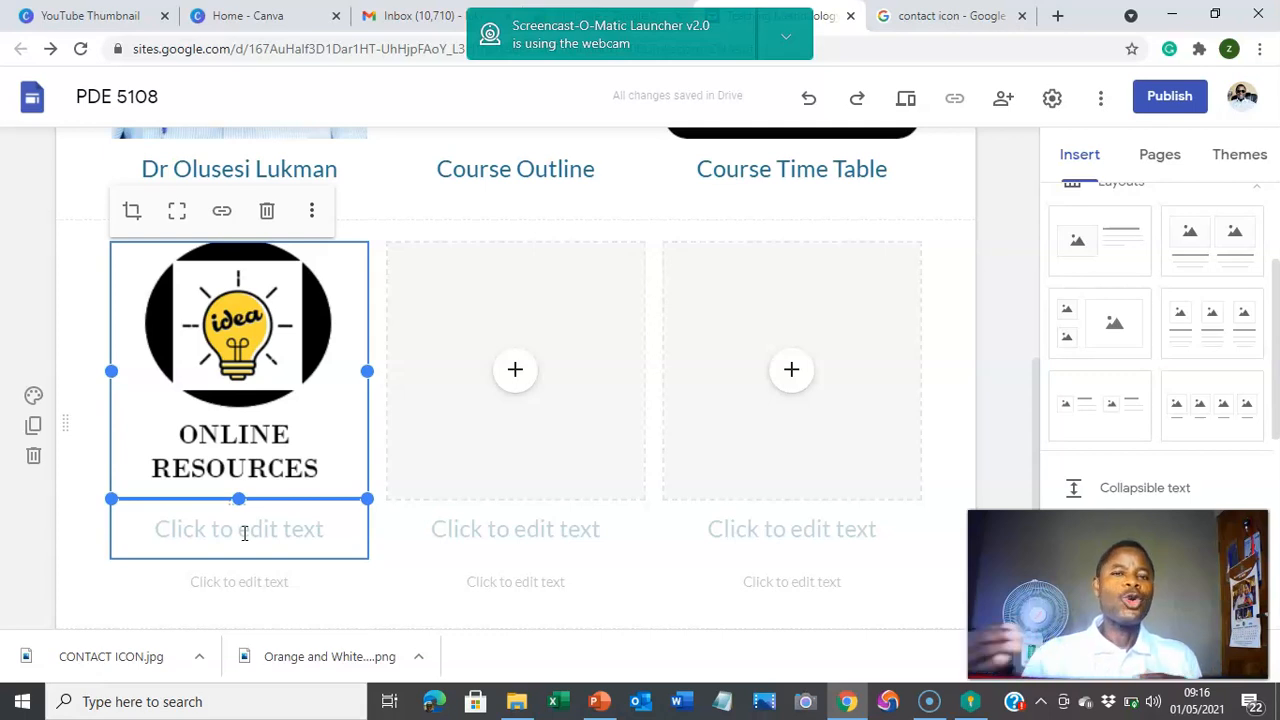
Step: Clear the heading and smaller caption text under the ONLINE RESOURCES image
left_click(292, 539)
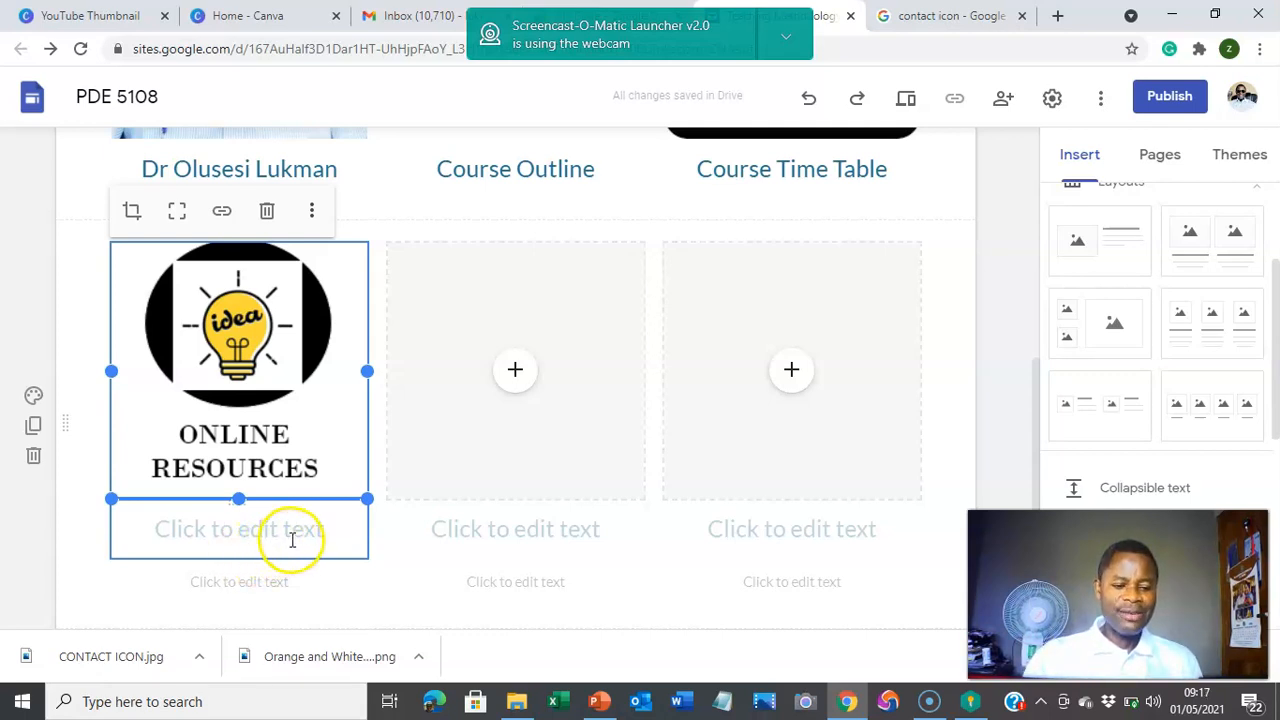
left_click(297, 532)
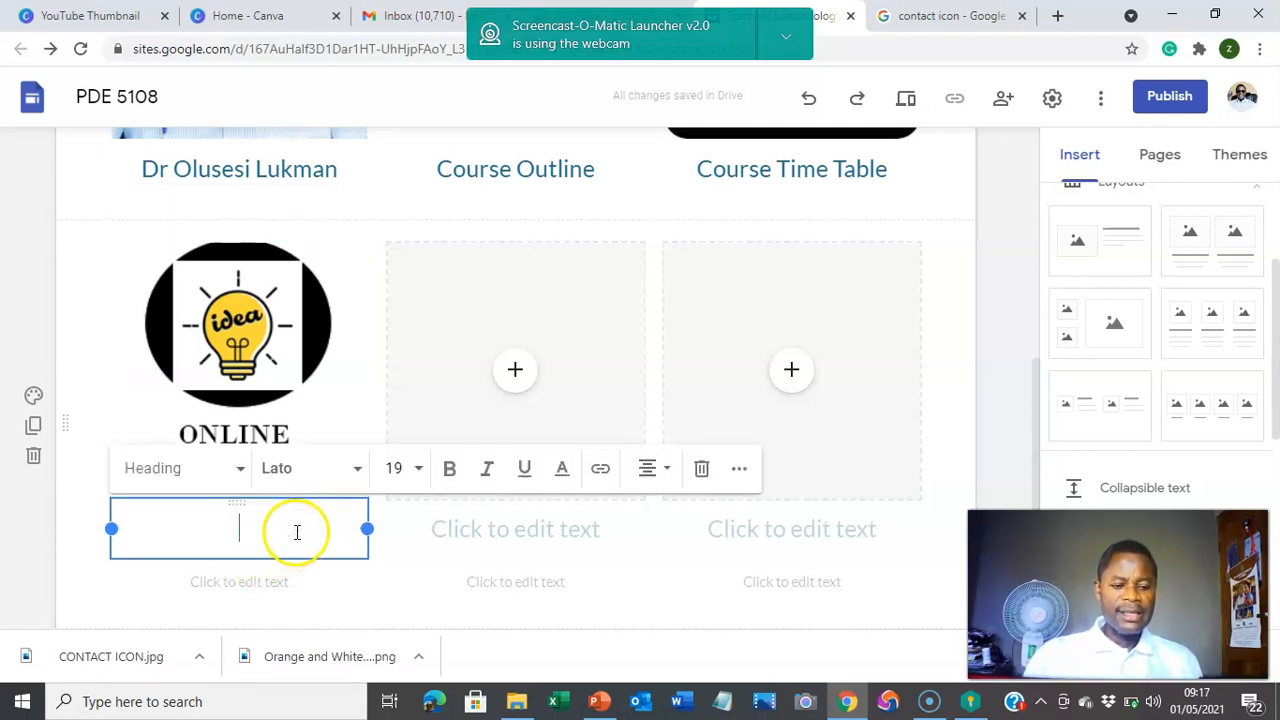
left_click(709, 489)
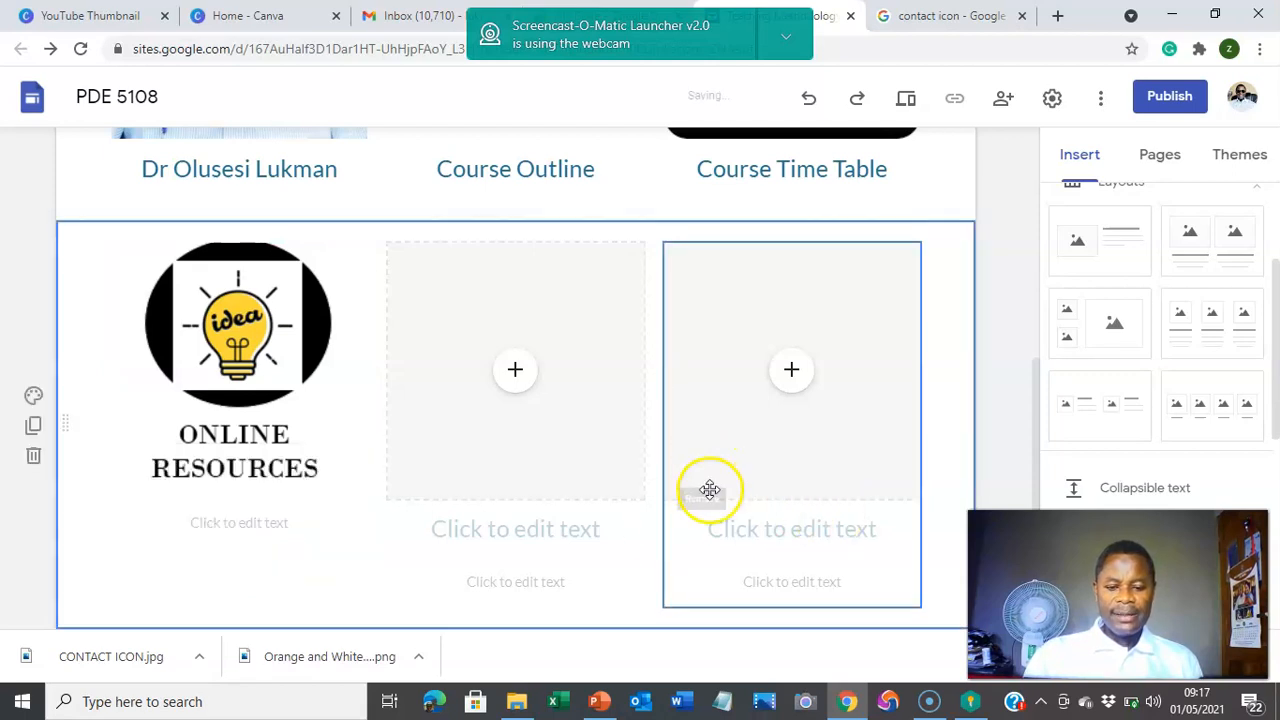
left_click(267, 522)
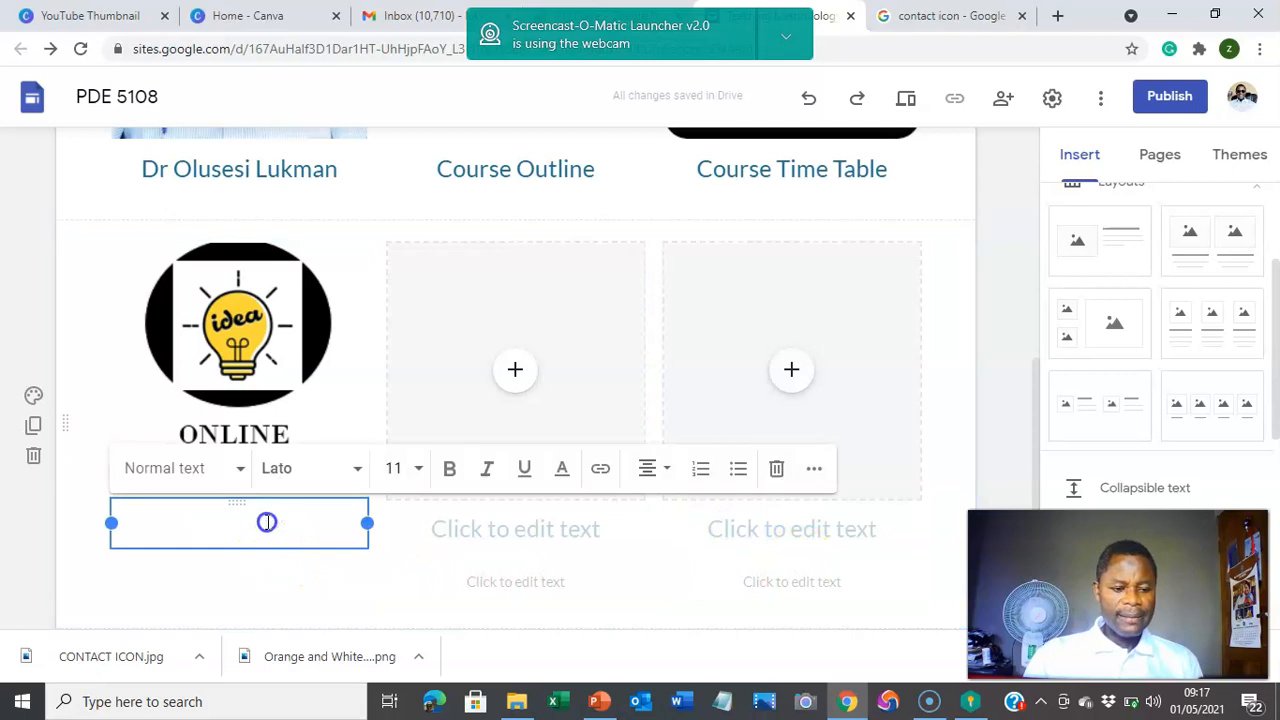
left_click(762, 480)
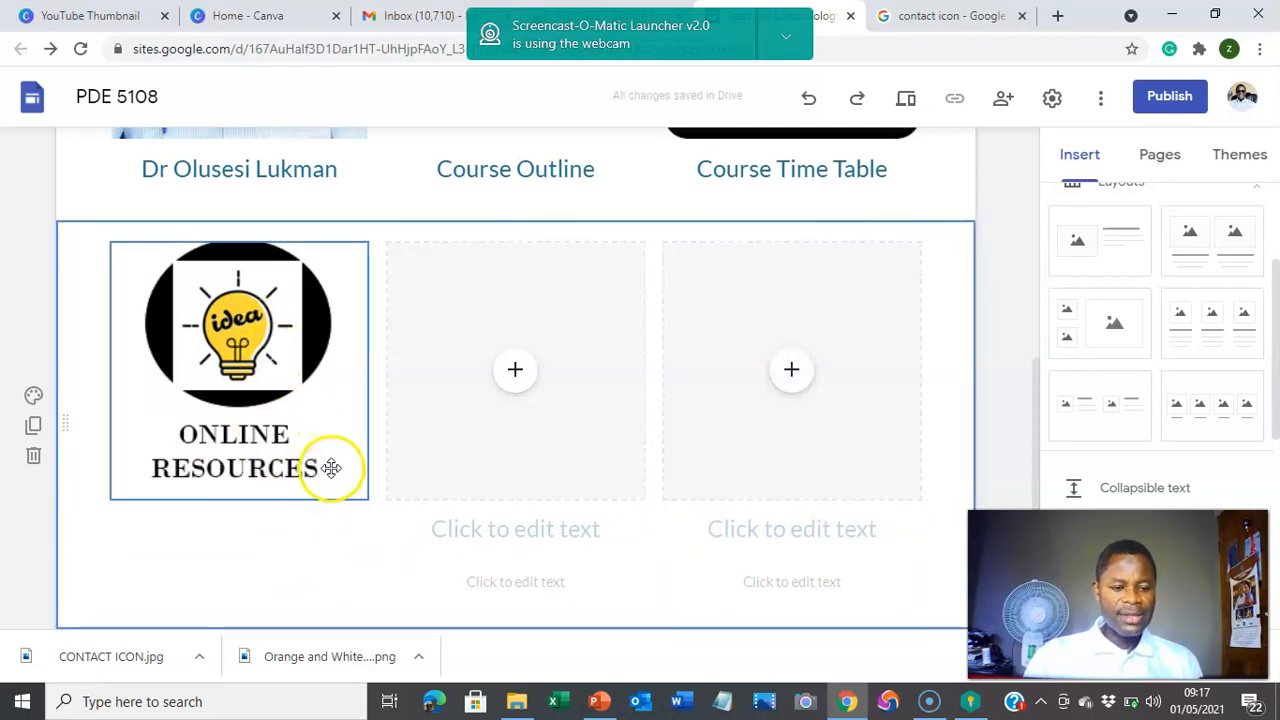
left_click(514, 372)
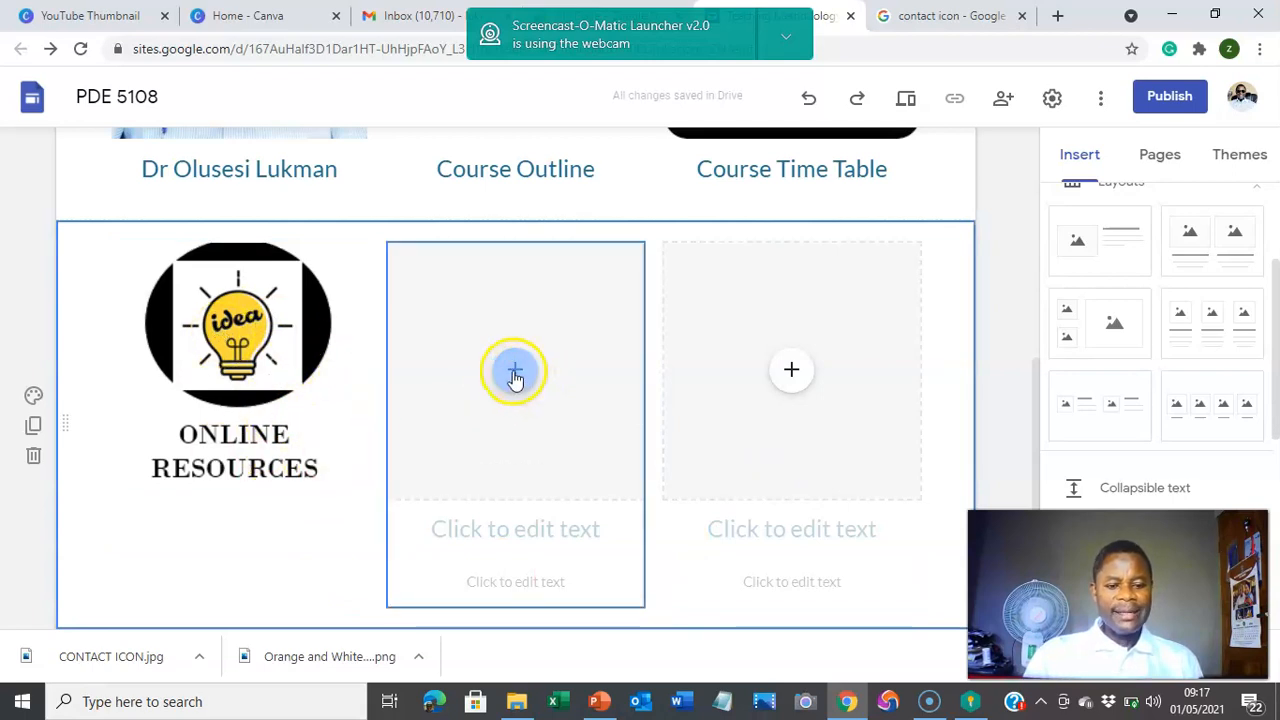
Step: Upload the CONTACT ICON image into the middle column of the second row
left_click(514, 372)
left_click(570, 386)
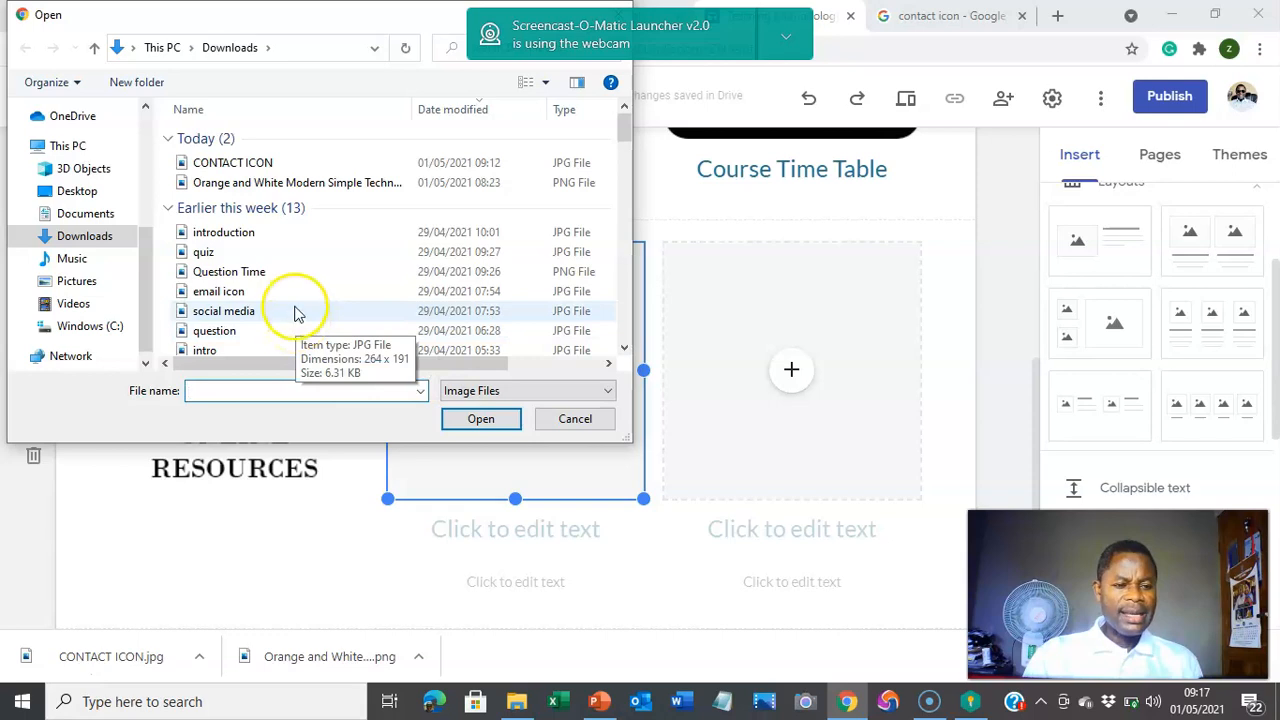
left_click(270, 167)
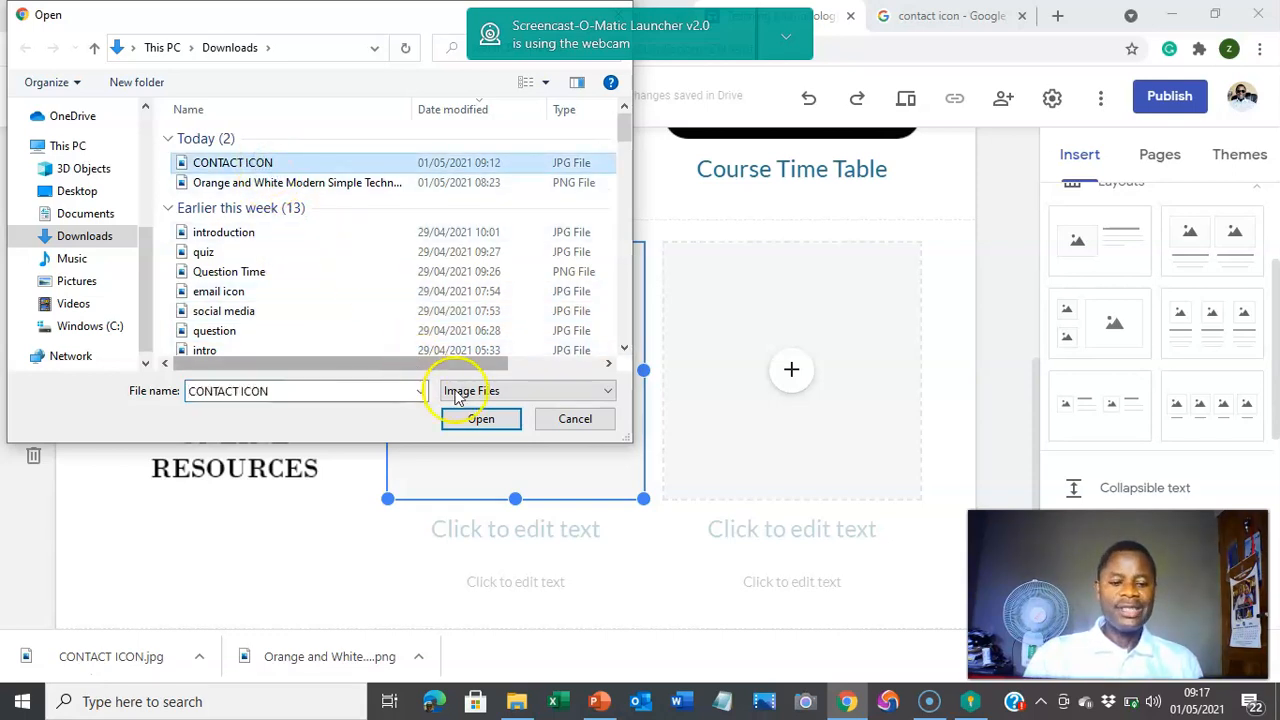
left_click(485, 419)
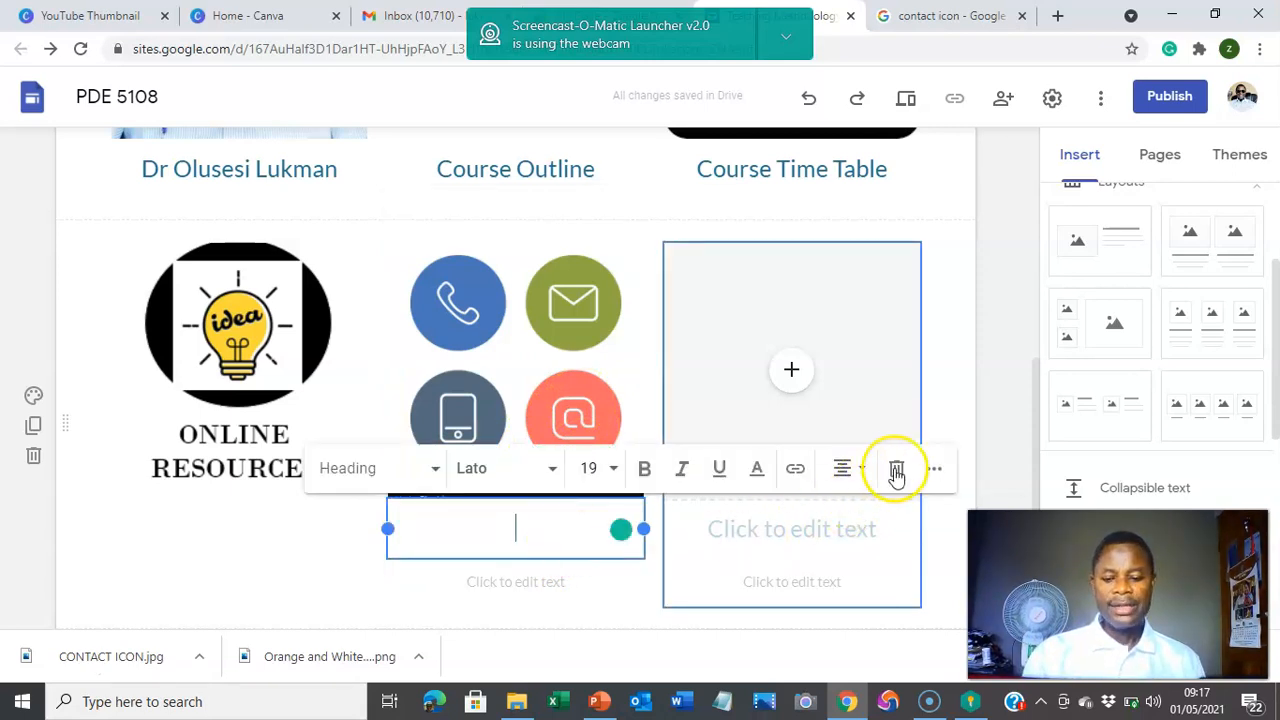
Step: Delete the empty heading and caption boxes beneath the contact image
left_click(895, 470)
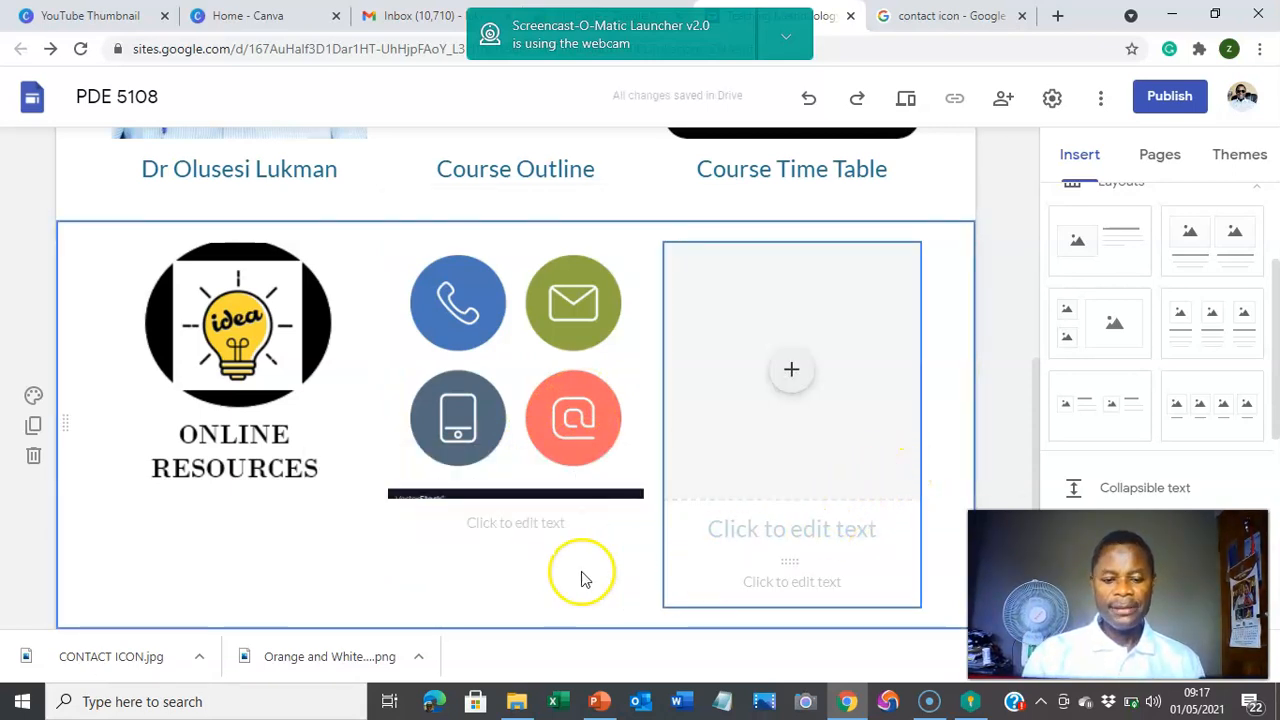
left_click(584, 530)
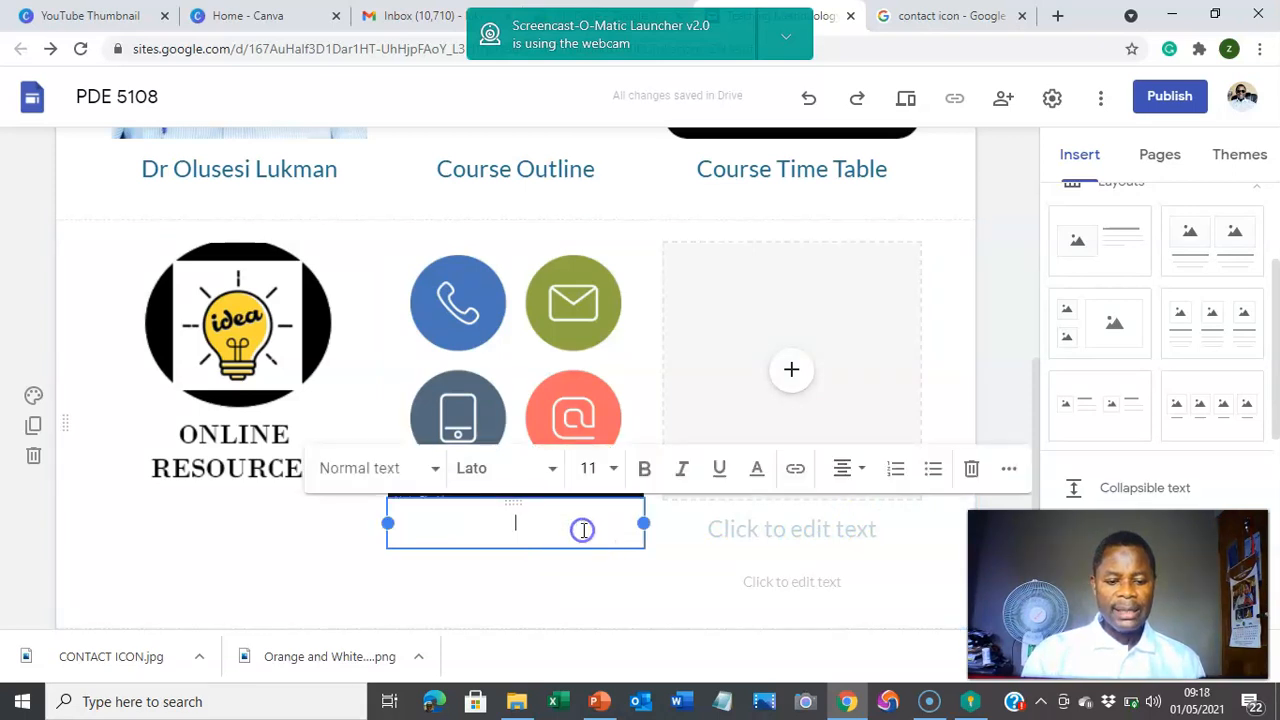
left_click(970, 470)
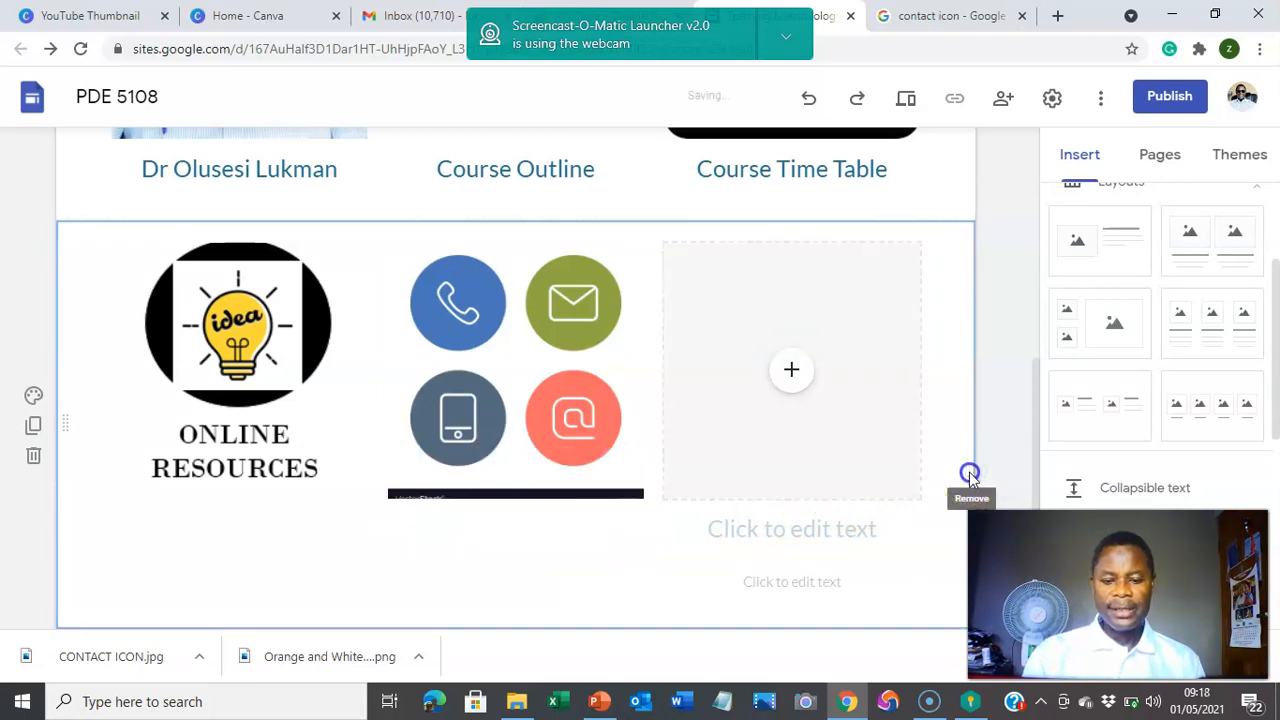
Step: Upload the 'help 2' image from Downloads into the third column placeholder
left_click(792, 385)
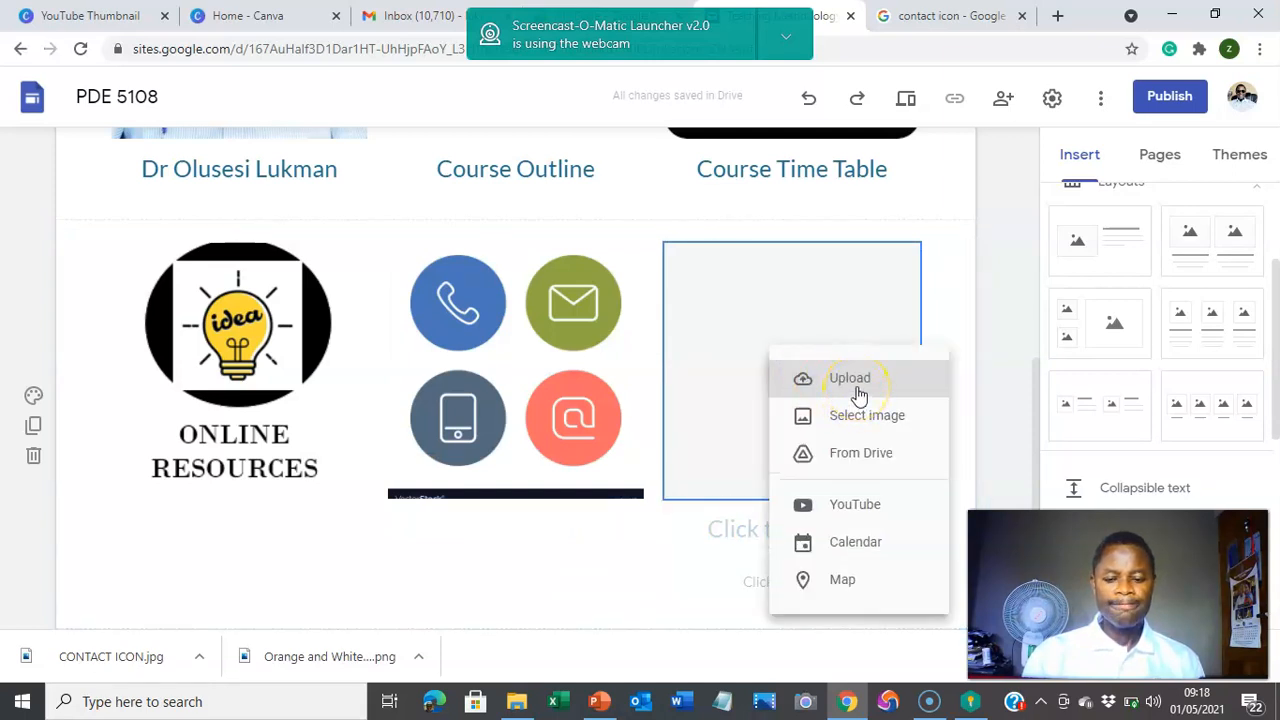
left_click(852, 380)
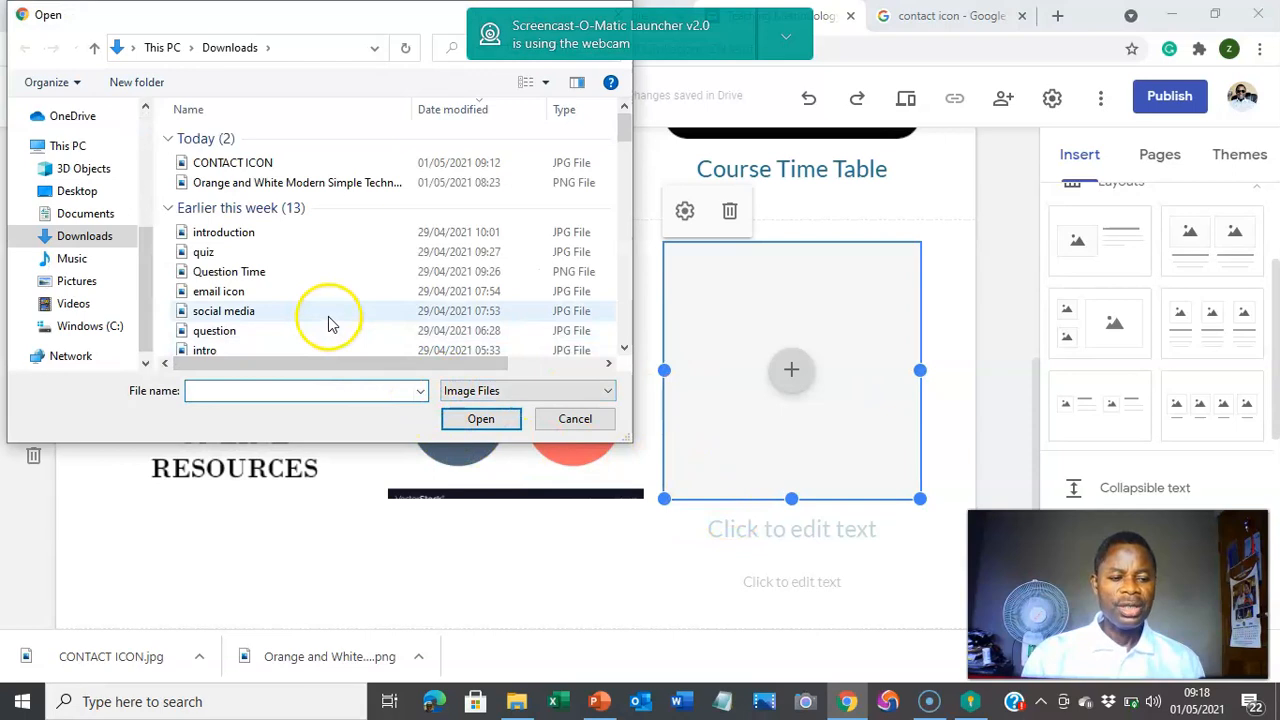
scroll(340, 315, "down", 2)
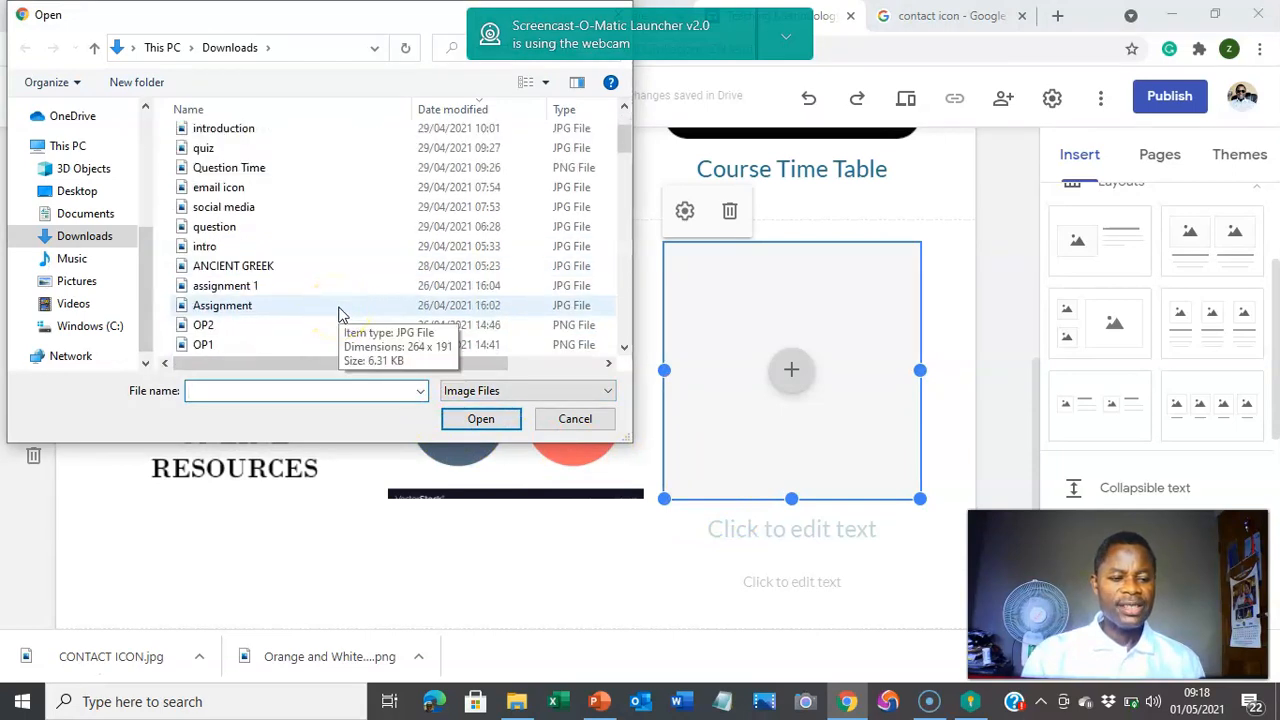
scroll(338, 314, "down", 5)
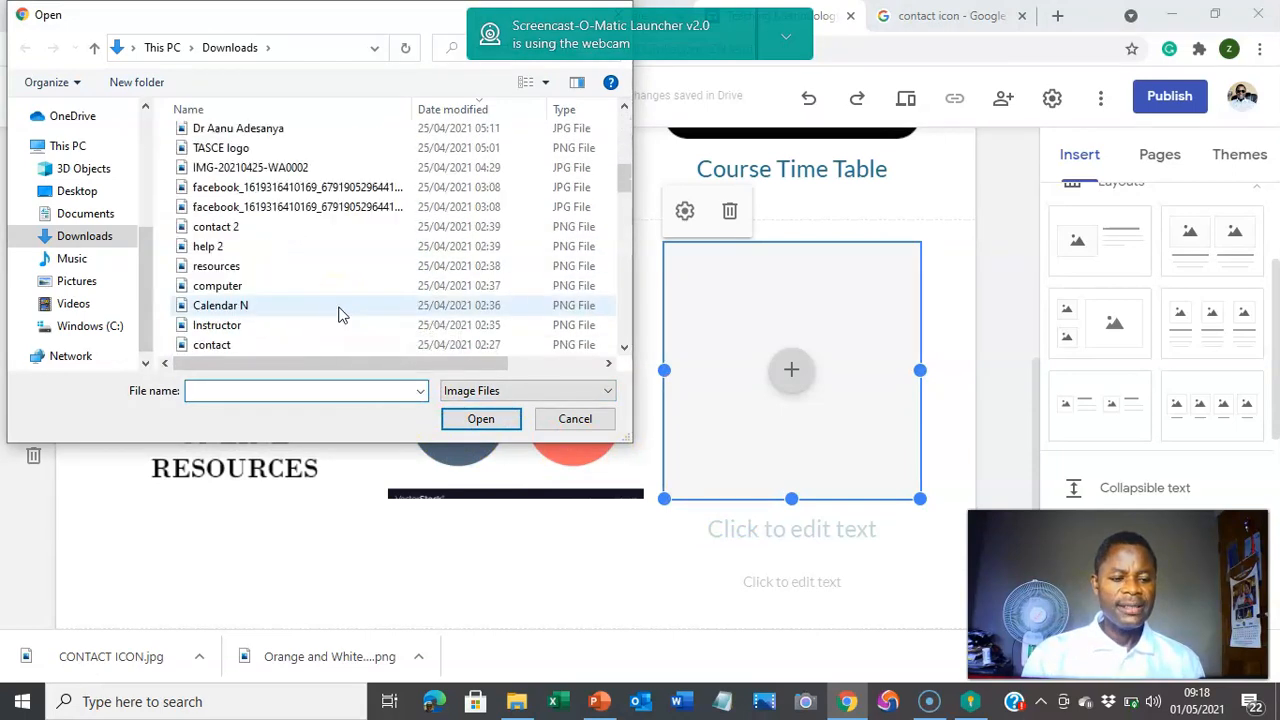
left_click(290, 248)
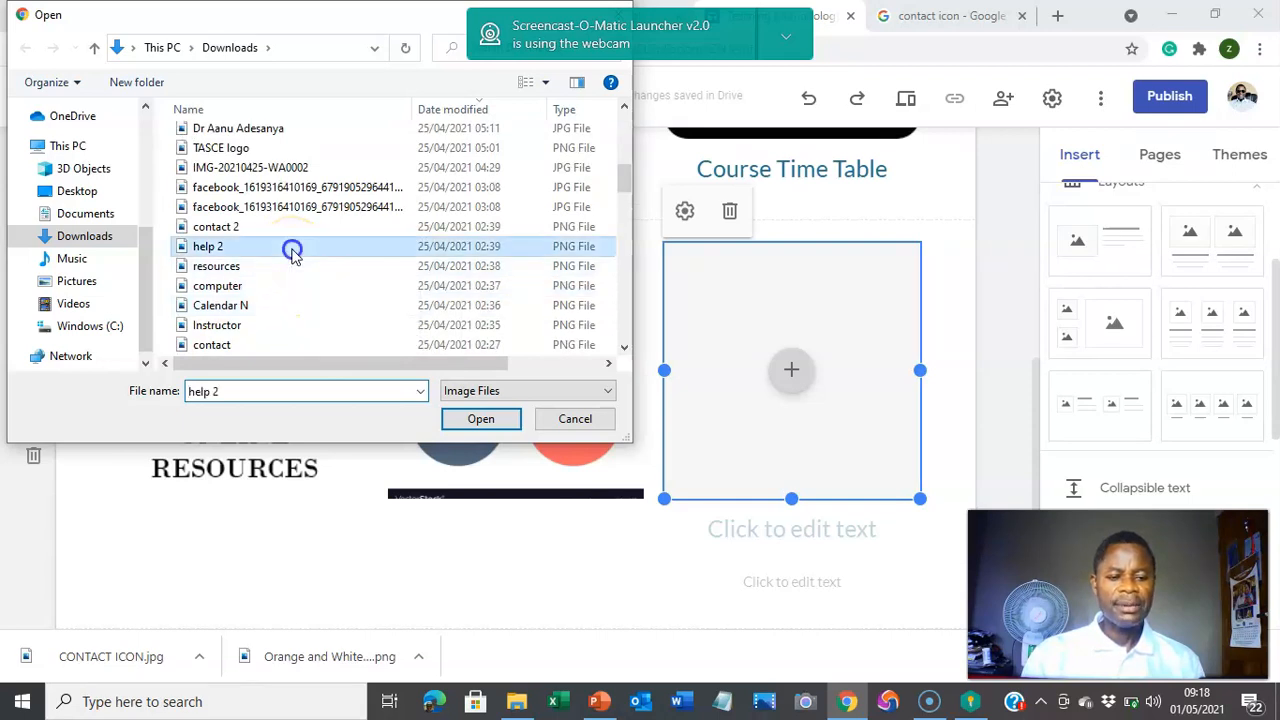
left_click(481, 419)
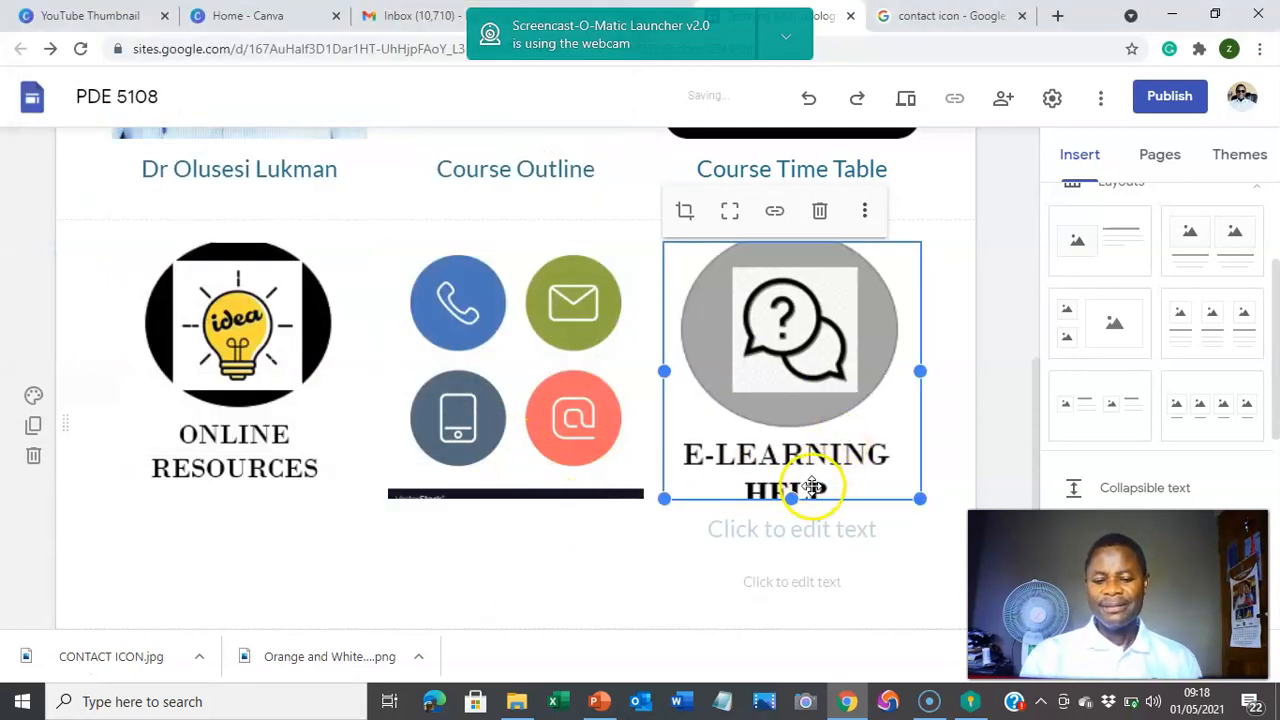
Step: Delete both empty text boxes beneath the E-Learning Help image
left_click(816, 528)
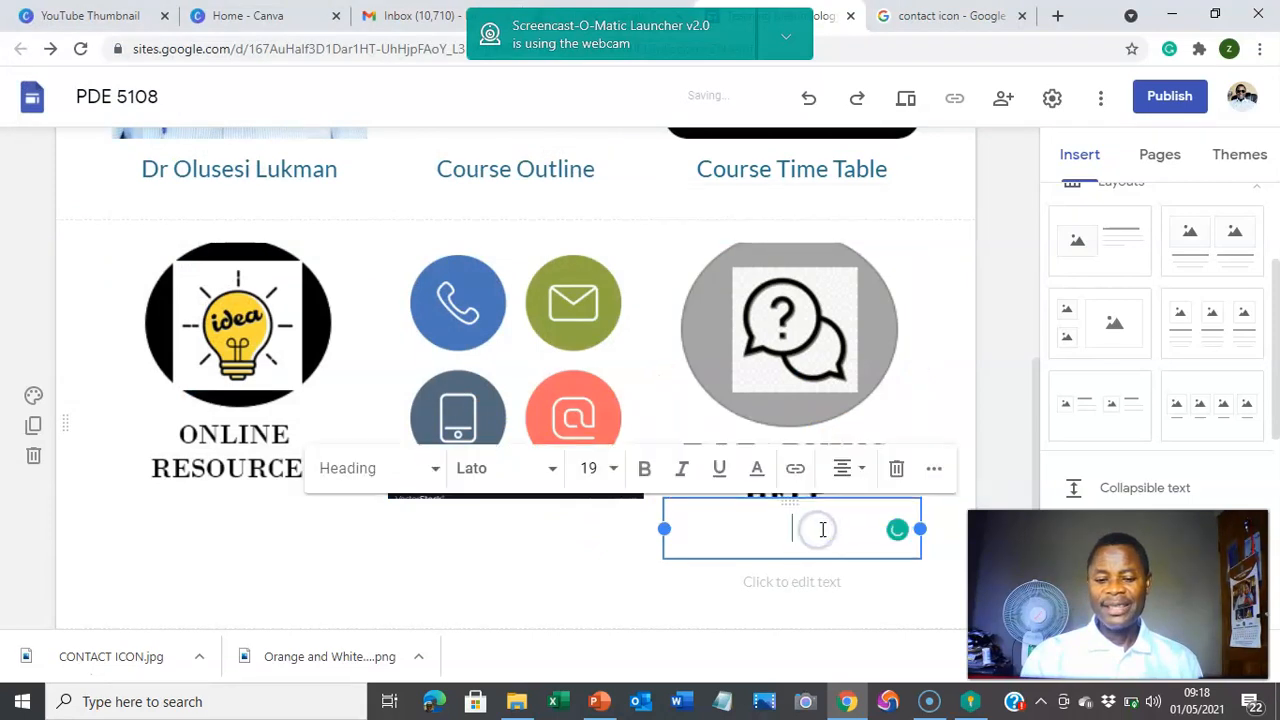
left_click(896, 470)
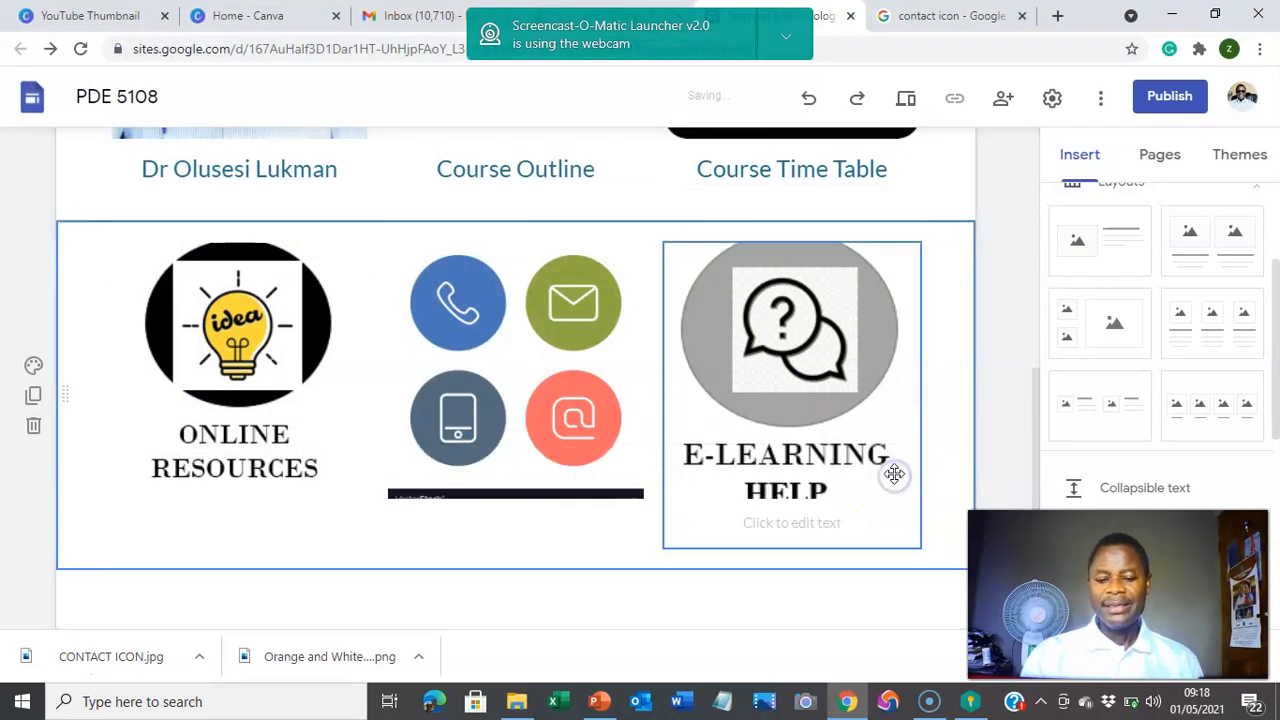
left_click(853, 528)
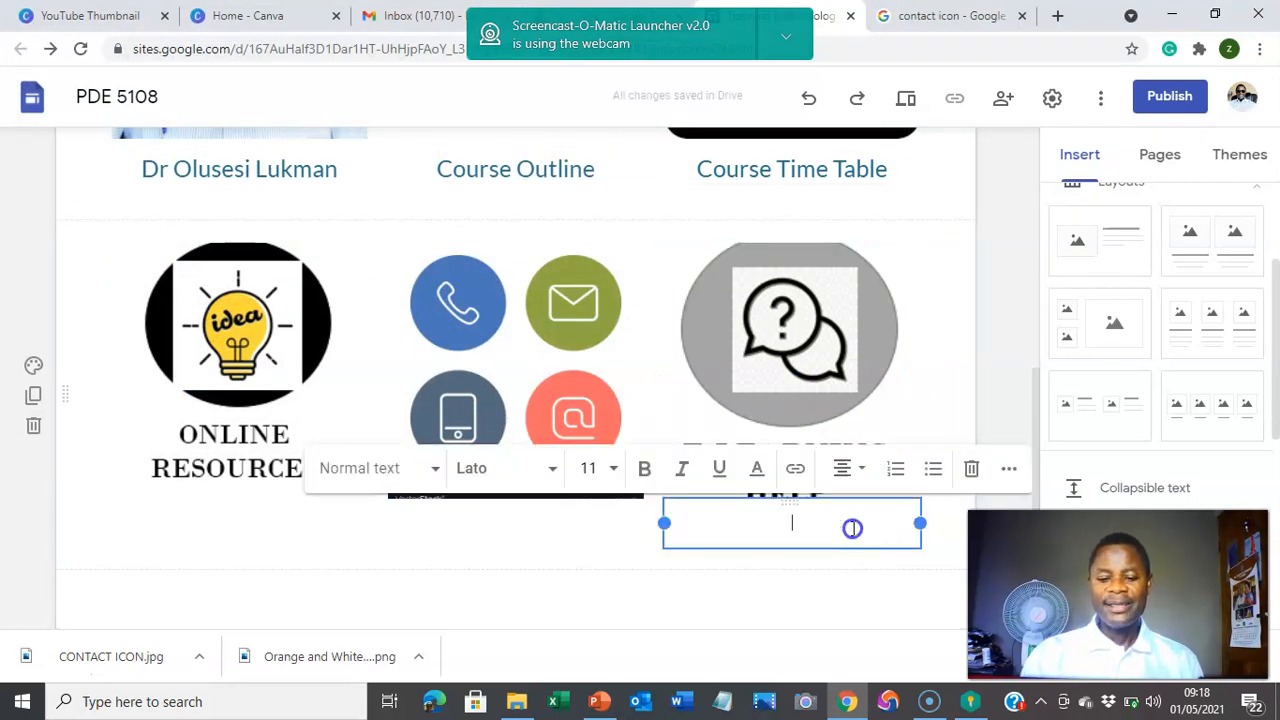
left_click(969, 471)
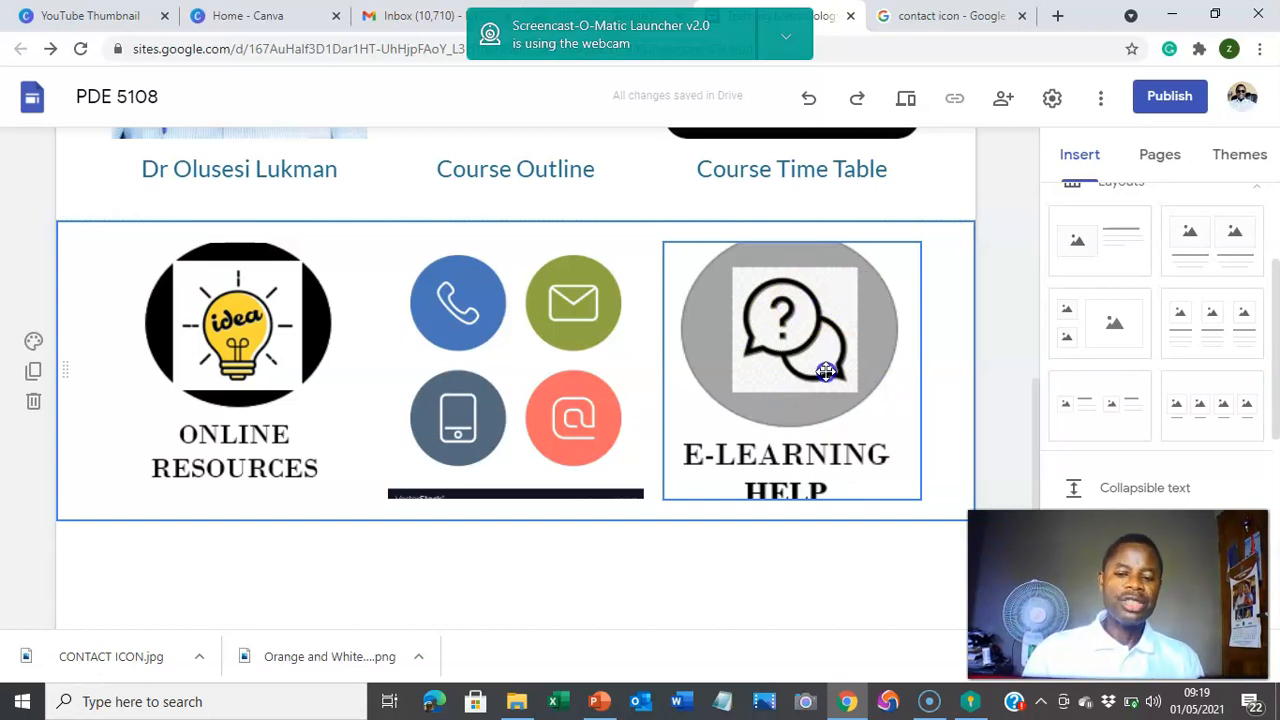
left_click(757, 607)
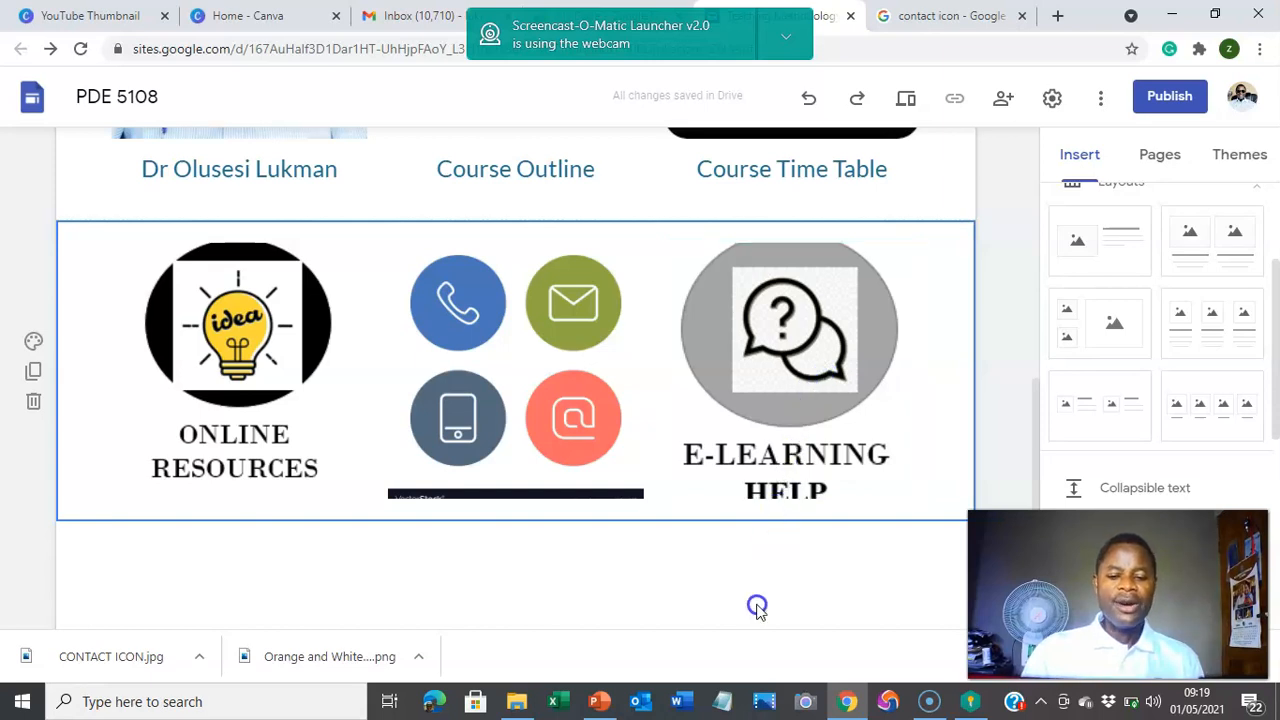
scroll(692, 484, "up", 6)
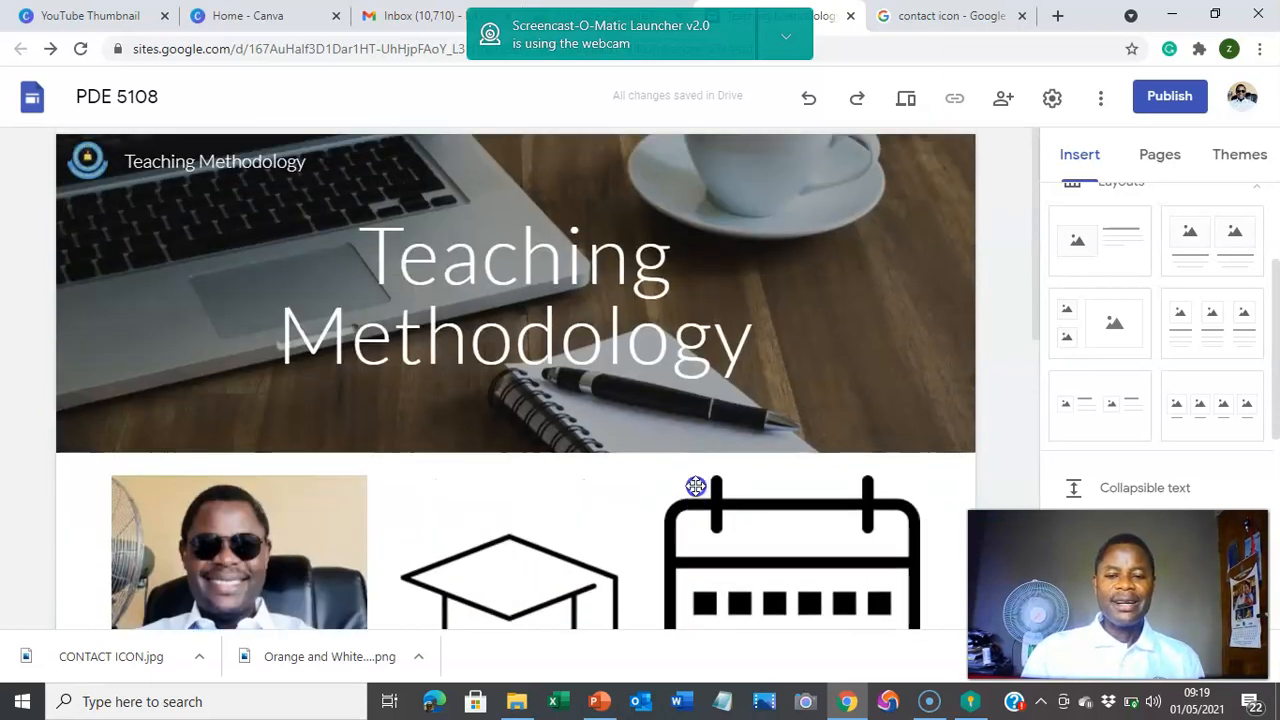
scroll(688, 503, "down", 6)
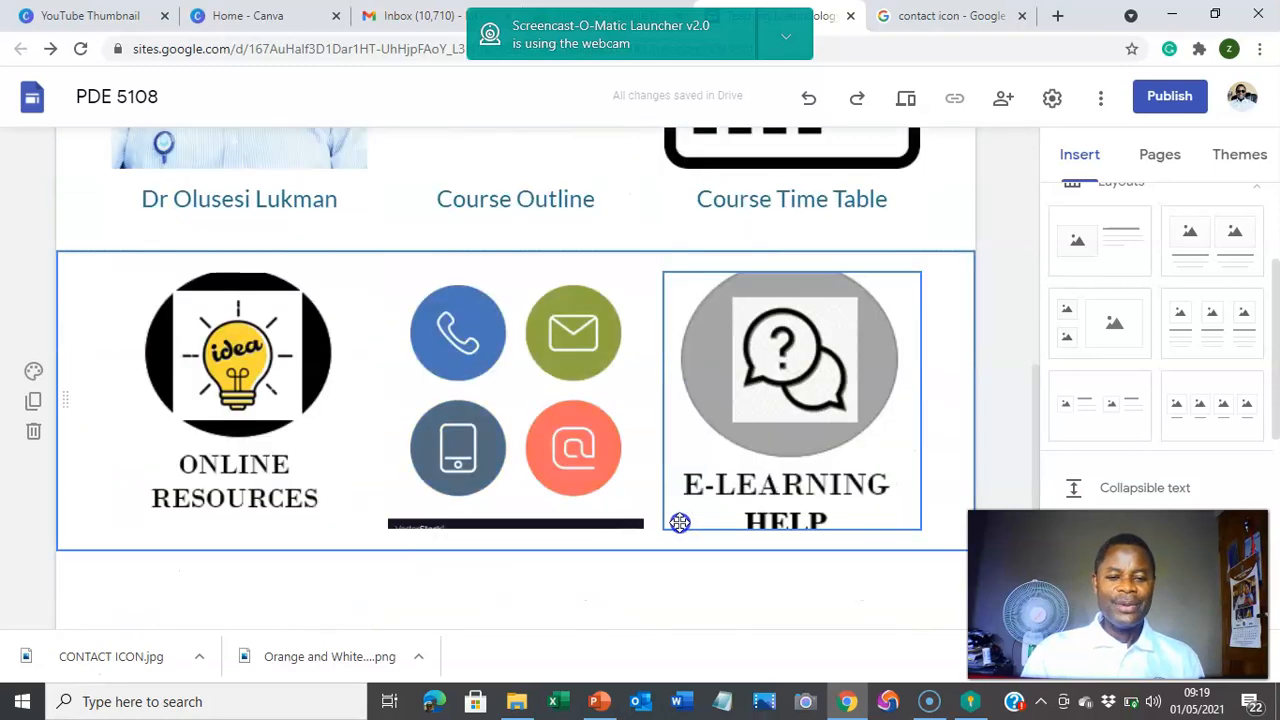
scroll(678, 521, "up", 5)
scroll(679, 521, "up", 1)
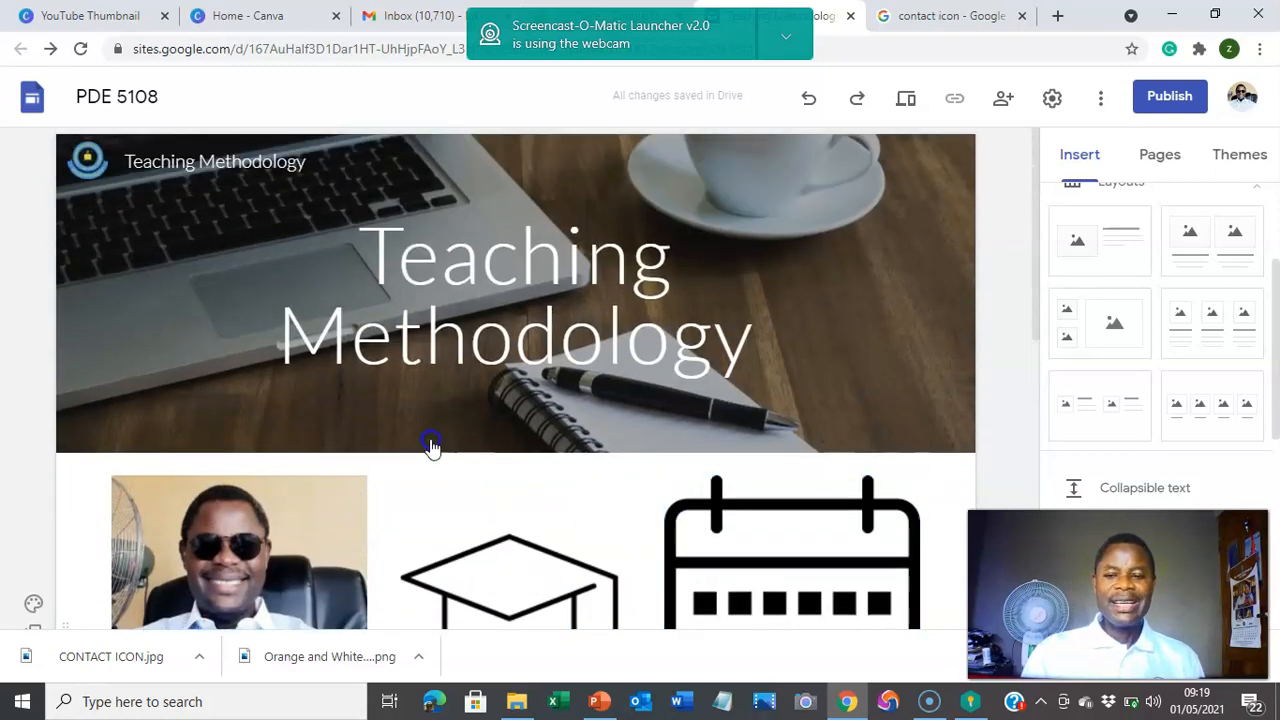
scroll(723, 529, "down", 5)
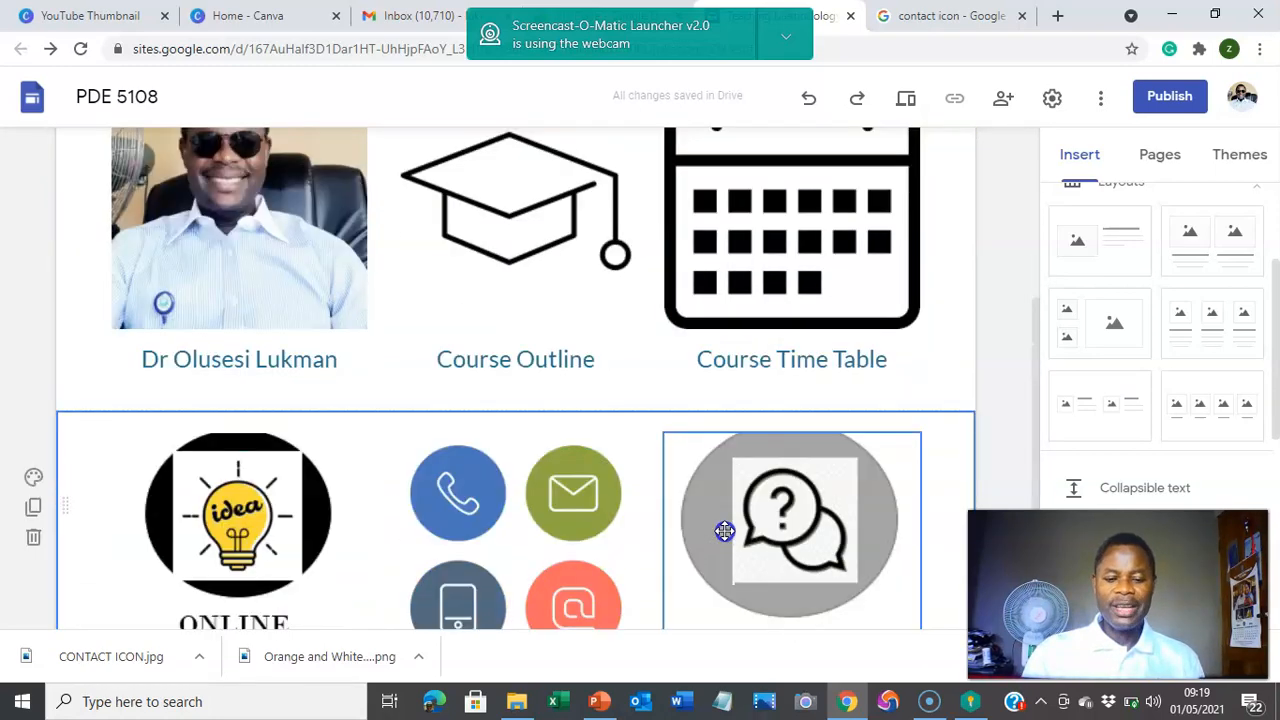
scroll(723, 529, "up", 5)
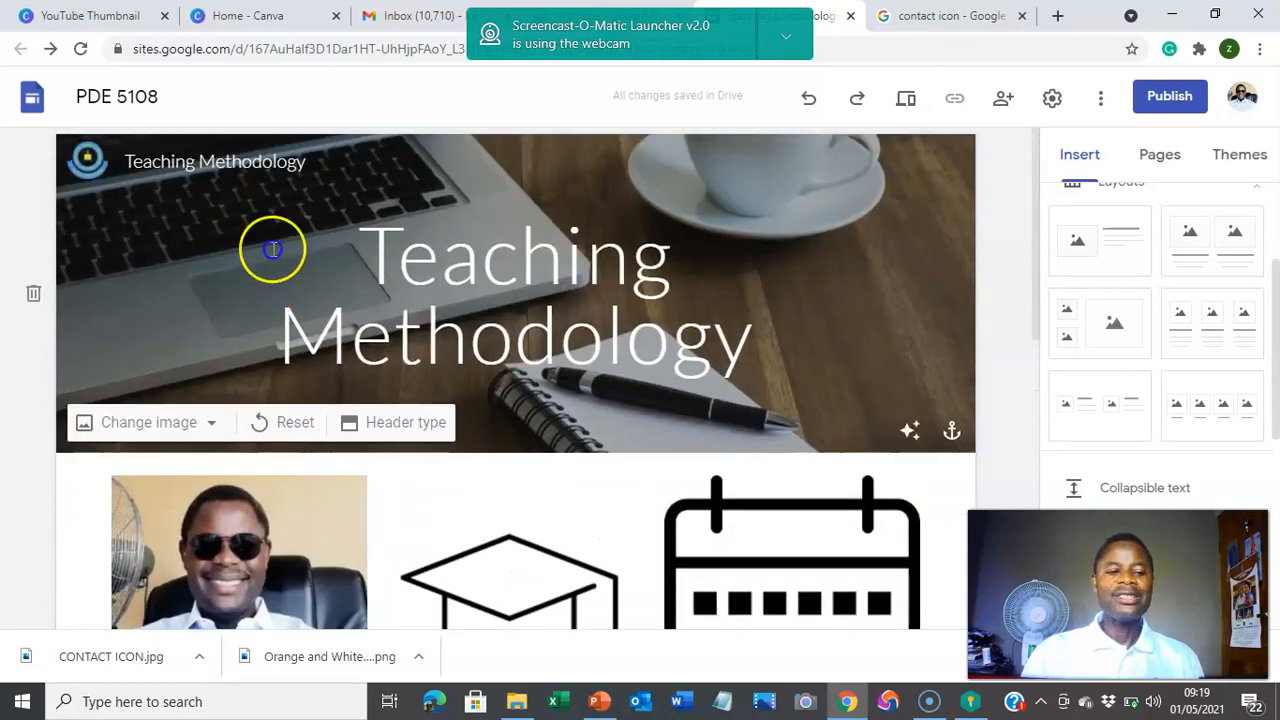
scroll(698, 597, "down", 1)
scroll(698, 597, "down", 4)
scroll(669, 577, "up", 5)
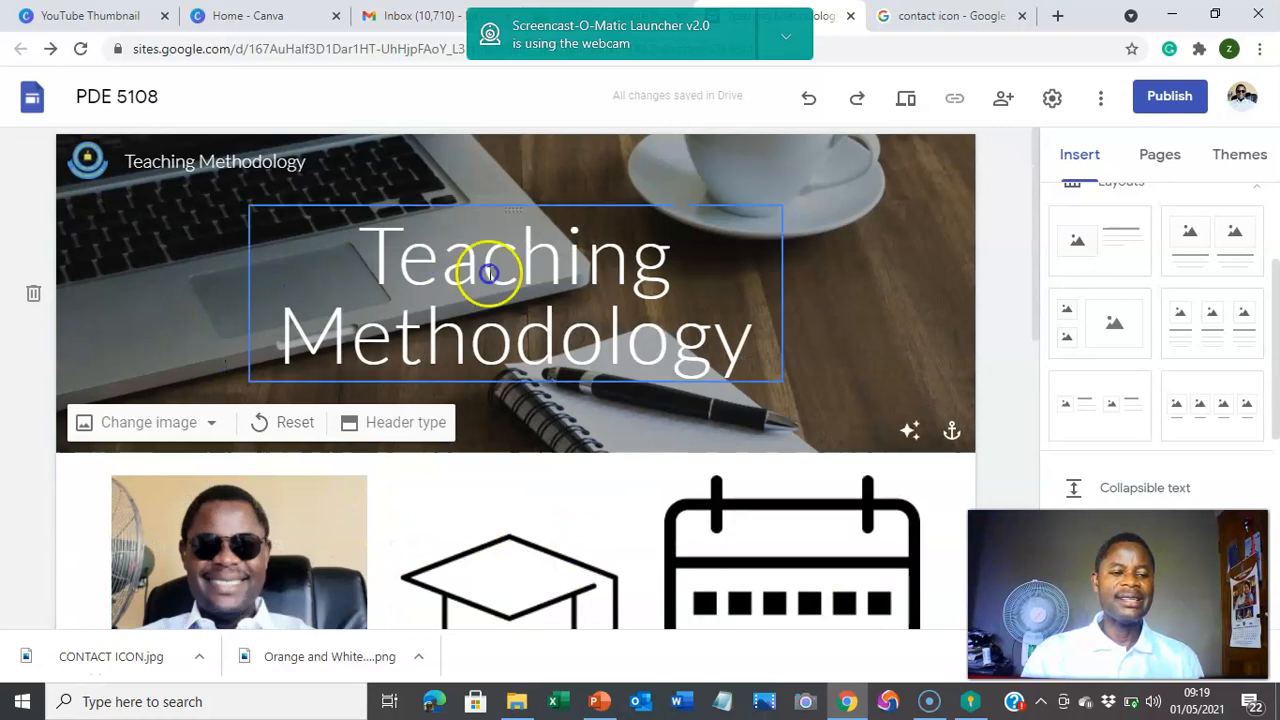
scroll(551, 291, "down", 5)
scroll(553, 308, "up", 5)
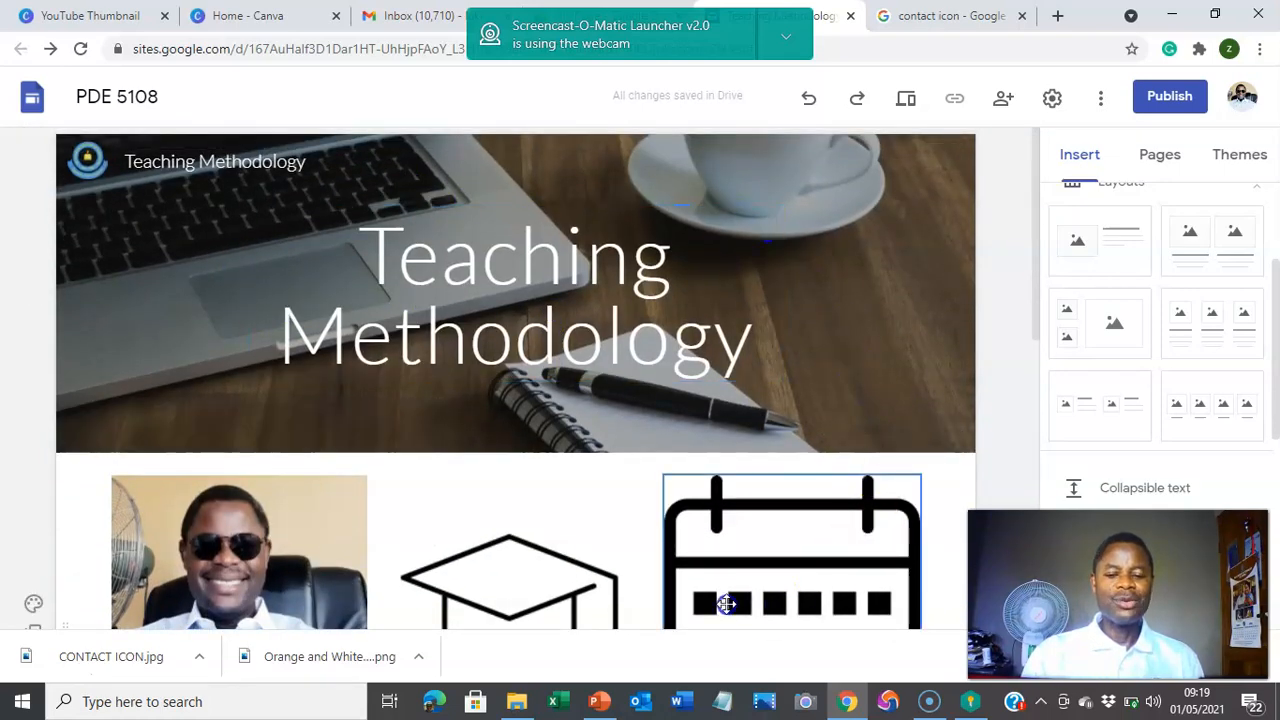
scroll(612, 570, "down", 5)
scroll(606, 529, "up", 5)
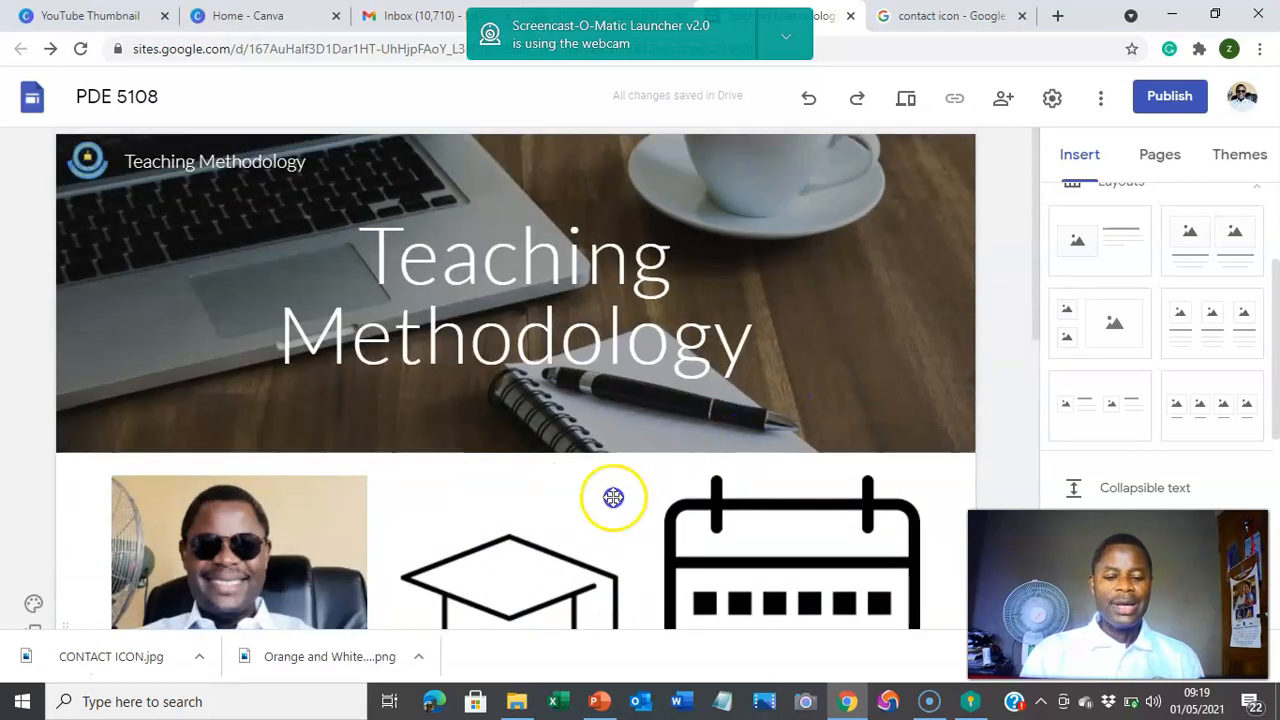
scroll(531, 425, "down", 5)
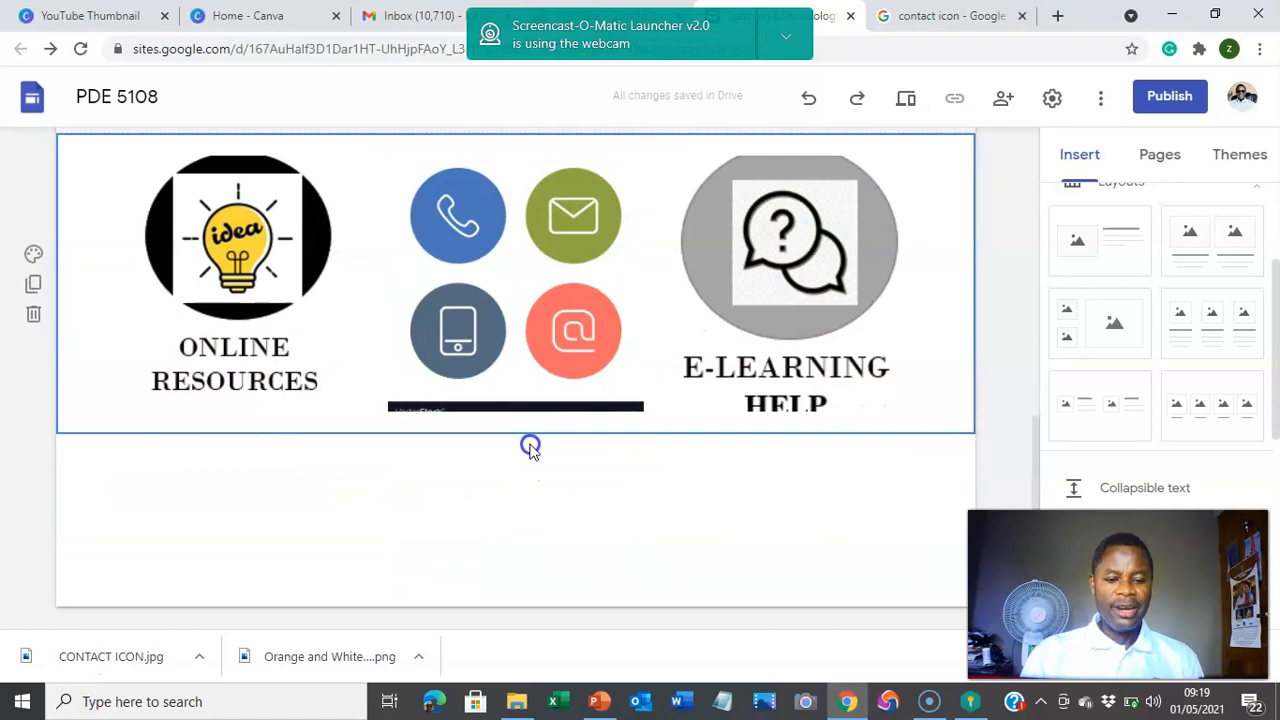
scroll(531, 440, "up", 5)
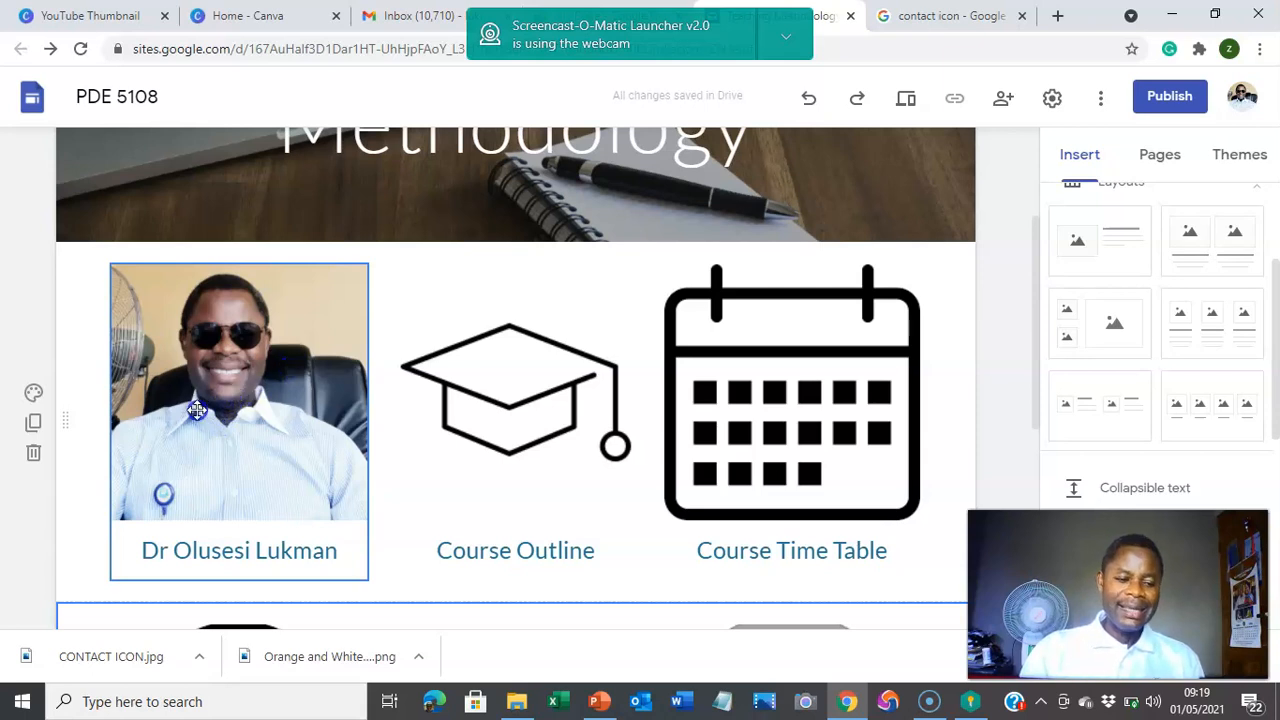
scroll(559, 428, "down", 2)
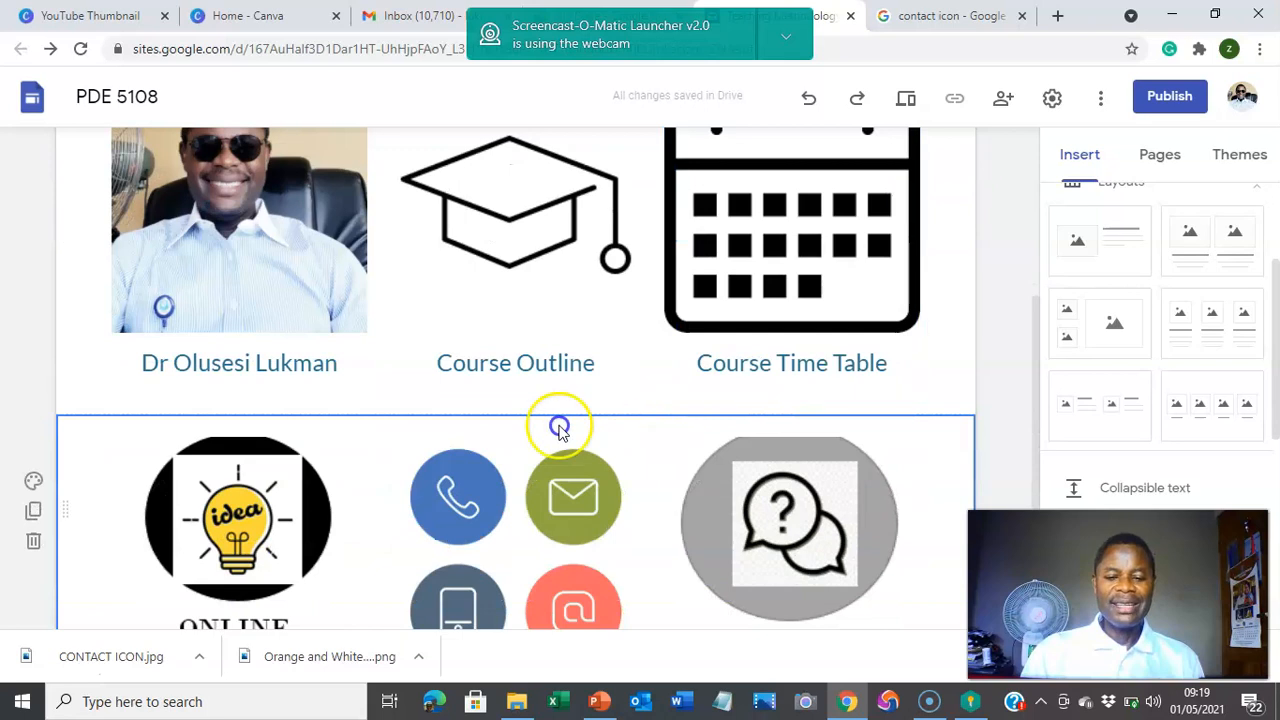
scroll(264, 516, "up", 3)
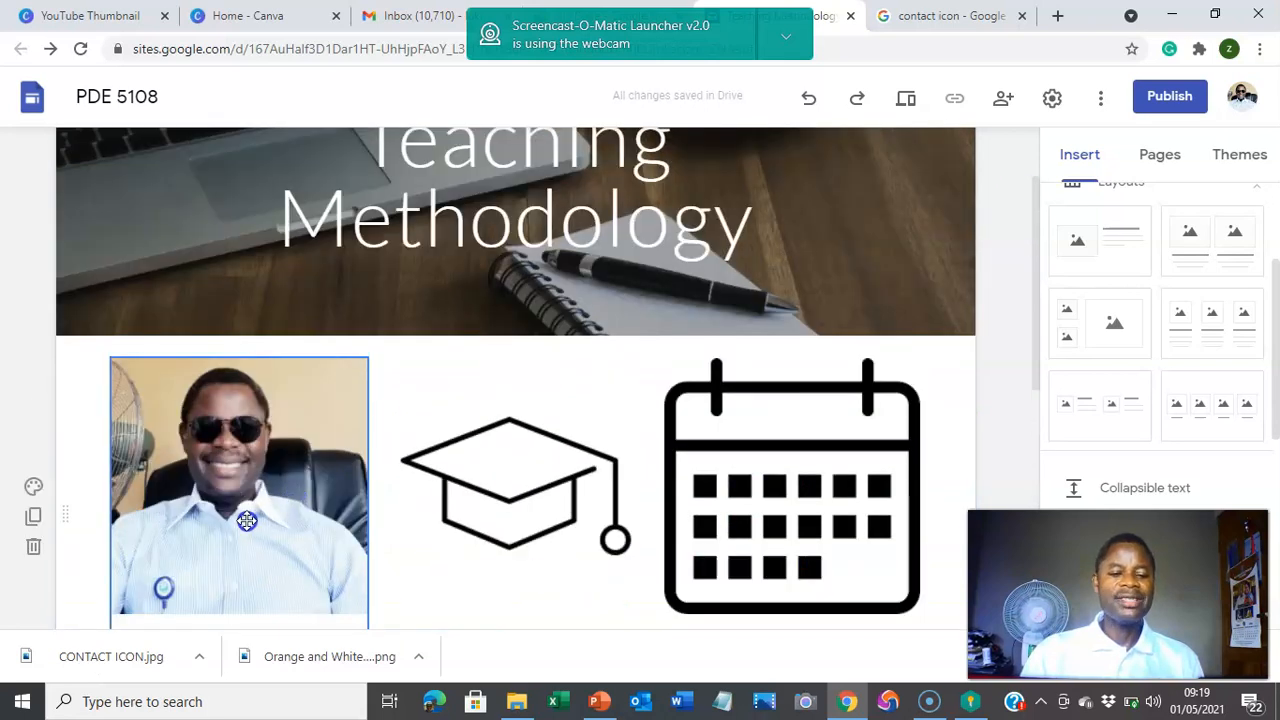
scroll(272, 483, "down", 3)
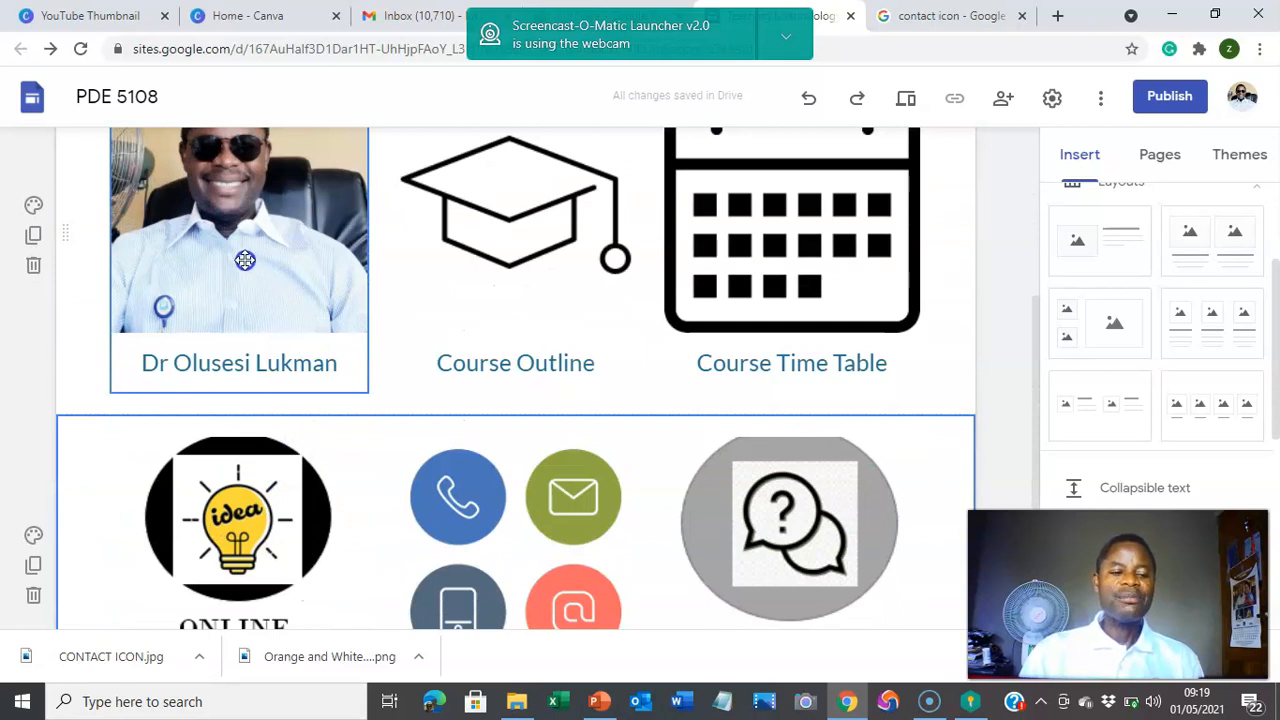
scroll(237, 275, "up", 1)
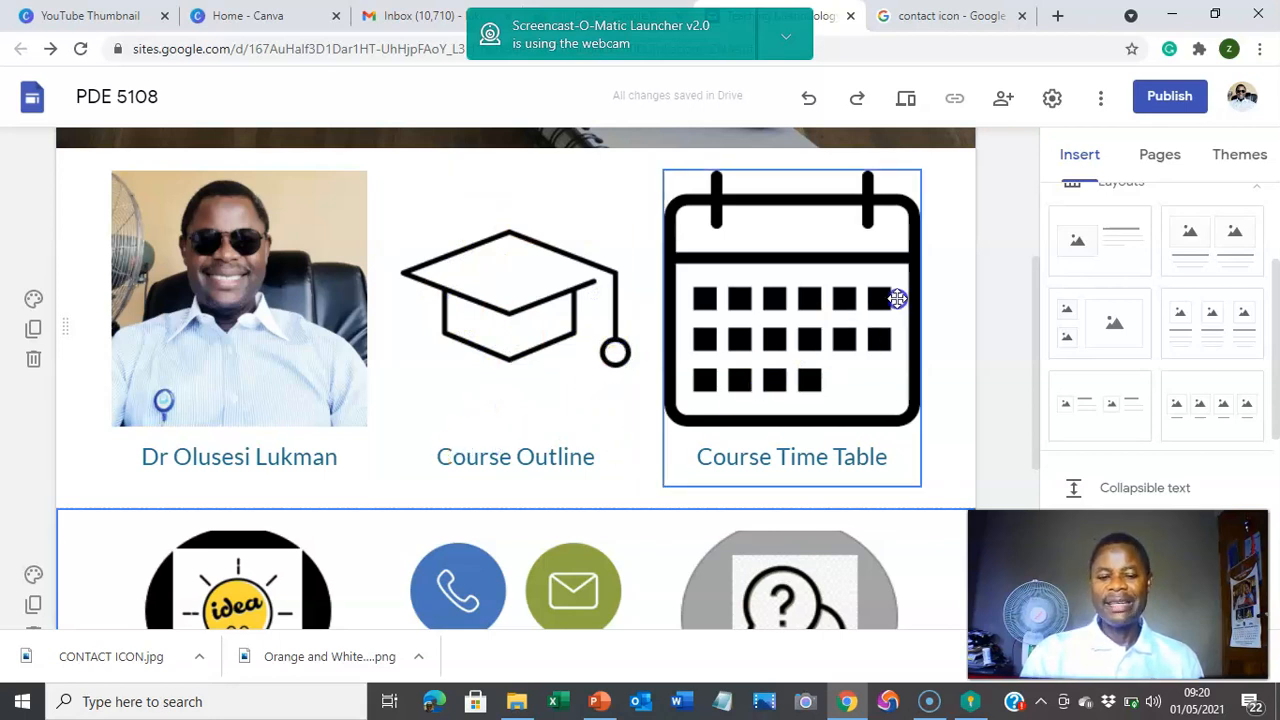
scroll(830, 393, "down", 1)
scroll(828, 388, "down", 4)
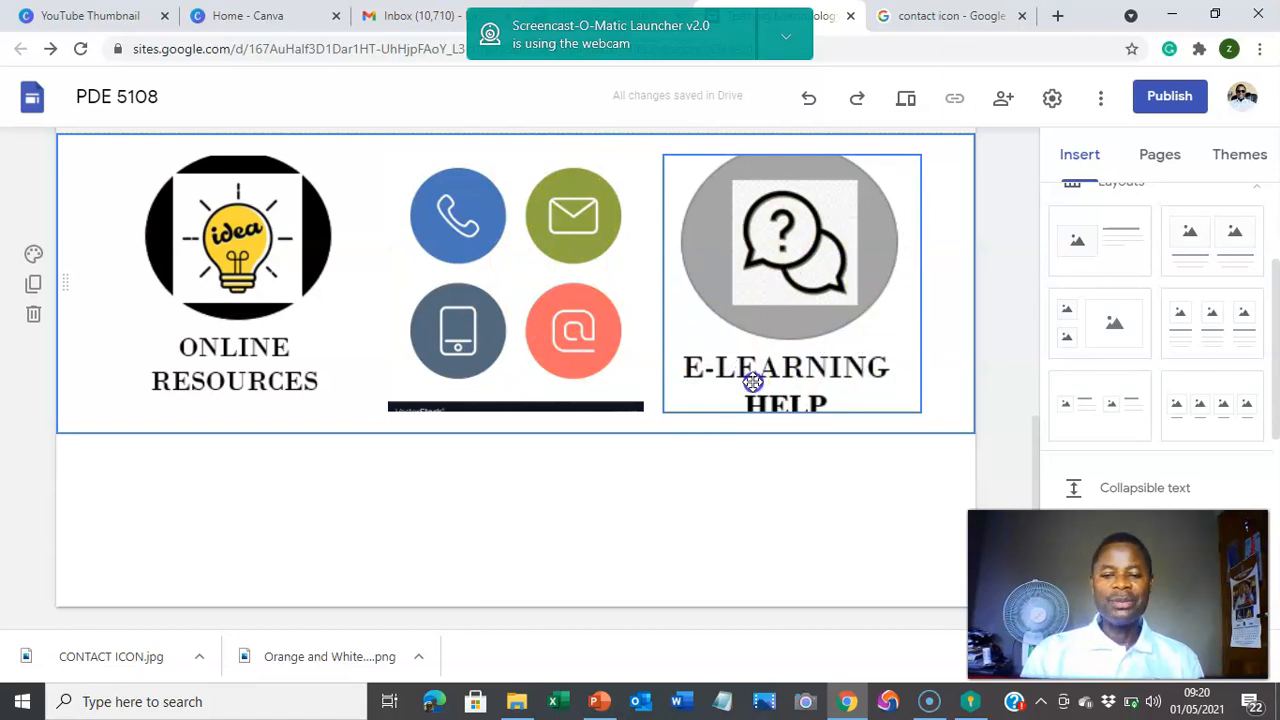
scroll(752, 383, "up", 6)
scroll(752, 383, "down", 3)
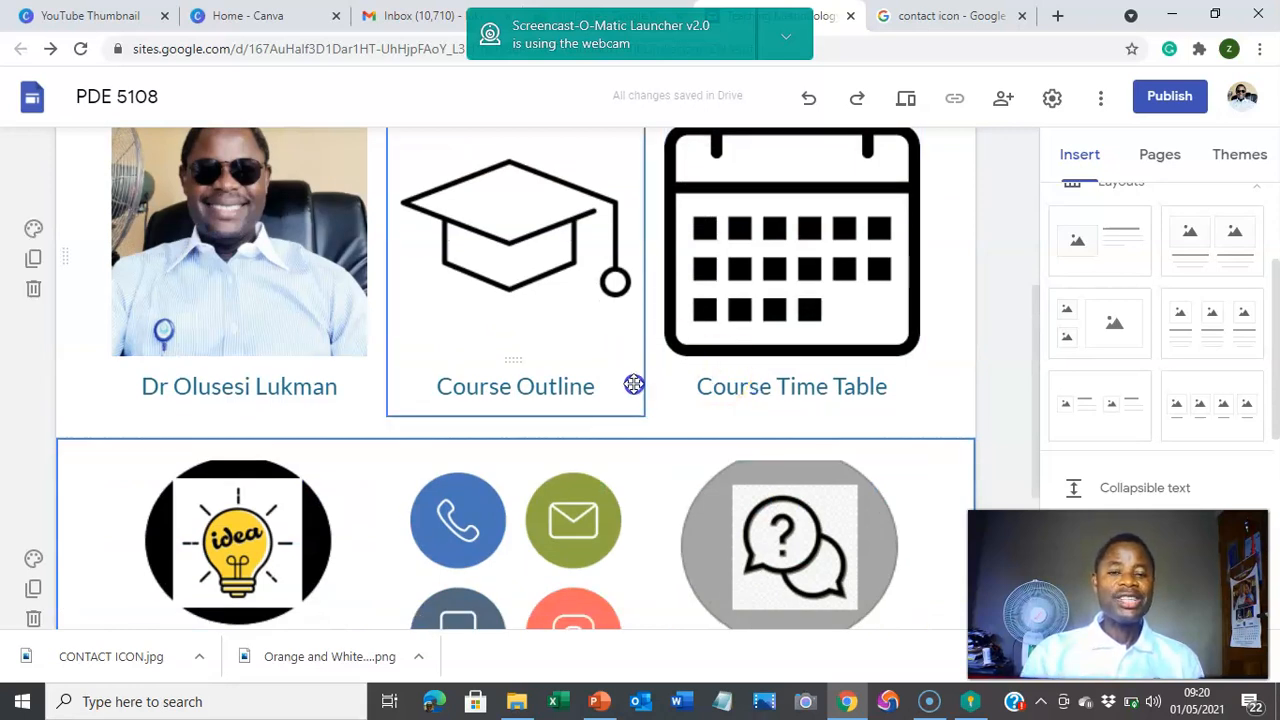
left_click(471, 512)
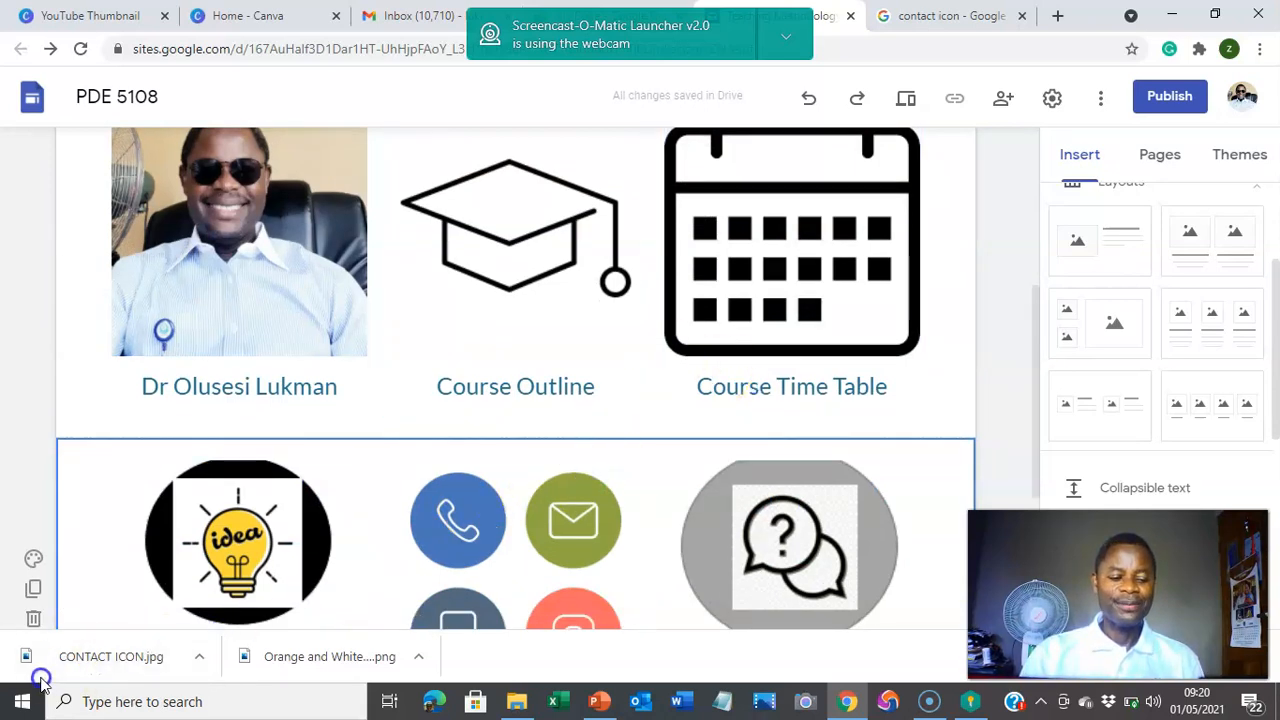